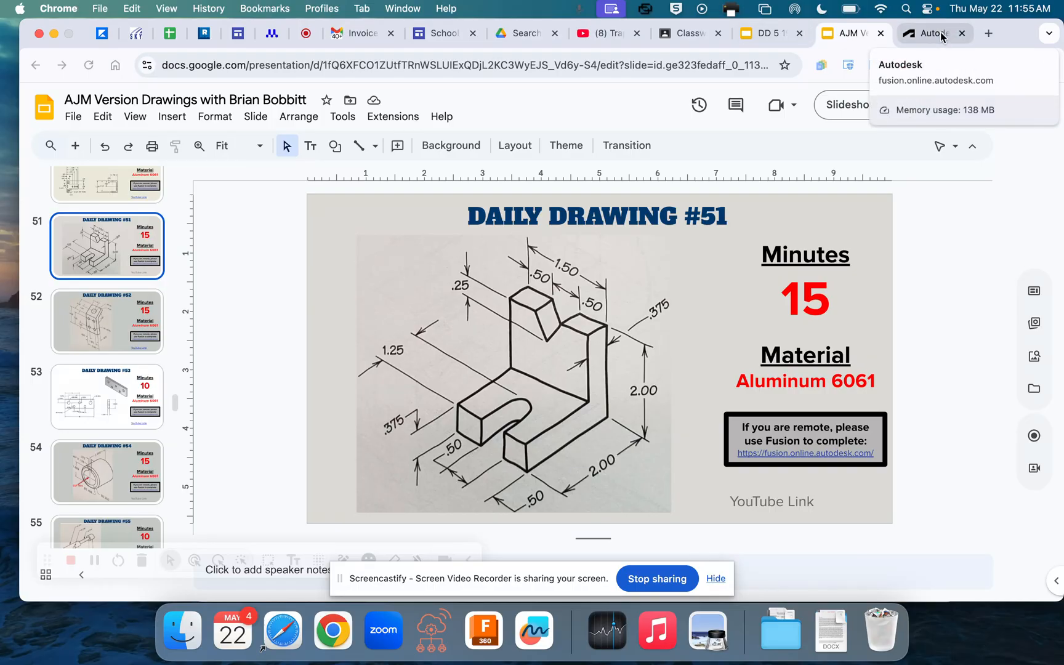
# - Switch to Autodesk Fusion and sketch a center rectangle on the origin, 1.5 in wide and about 2.65 in tall
pyautogui.click(932, 33)
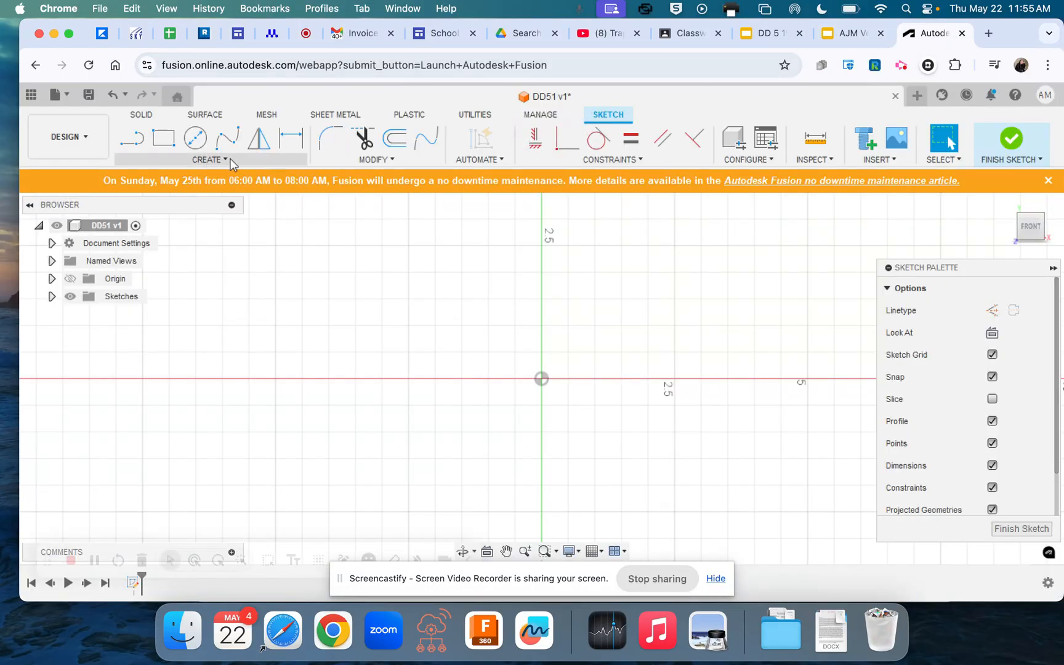
pyautogui.click(175, 149)
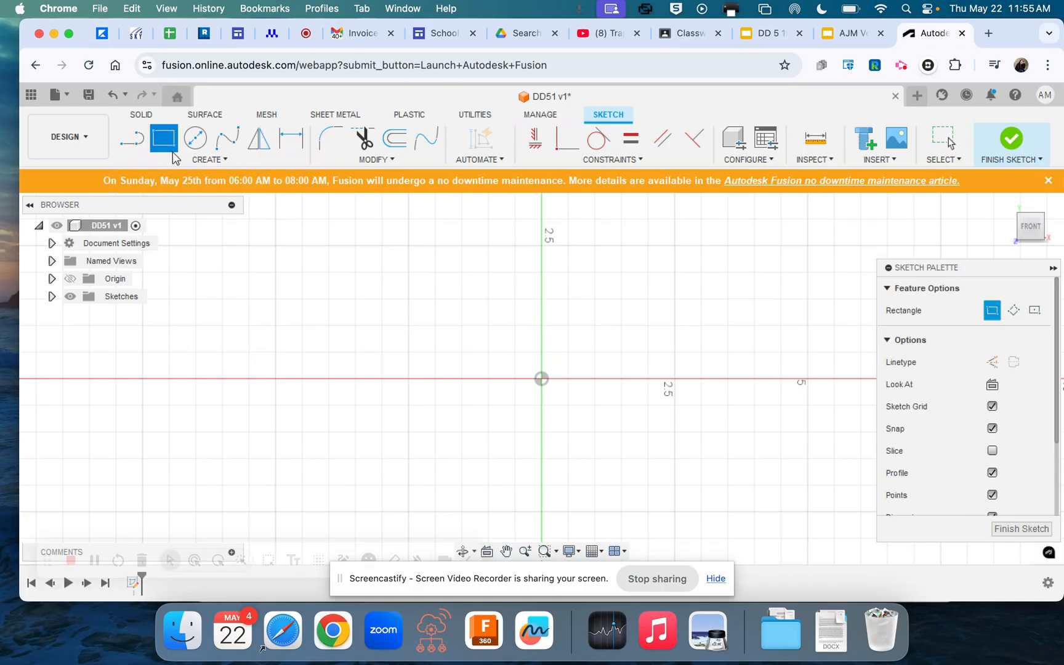
pyautogui.click(175, 158)
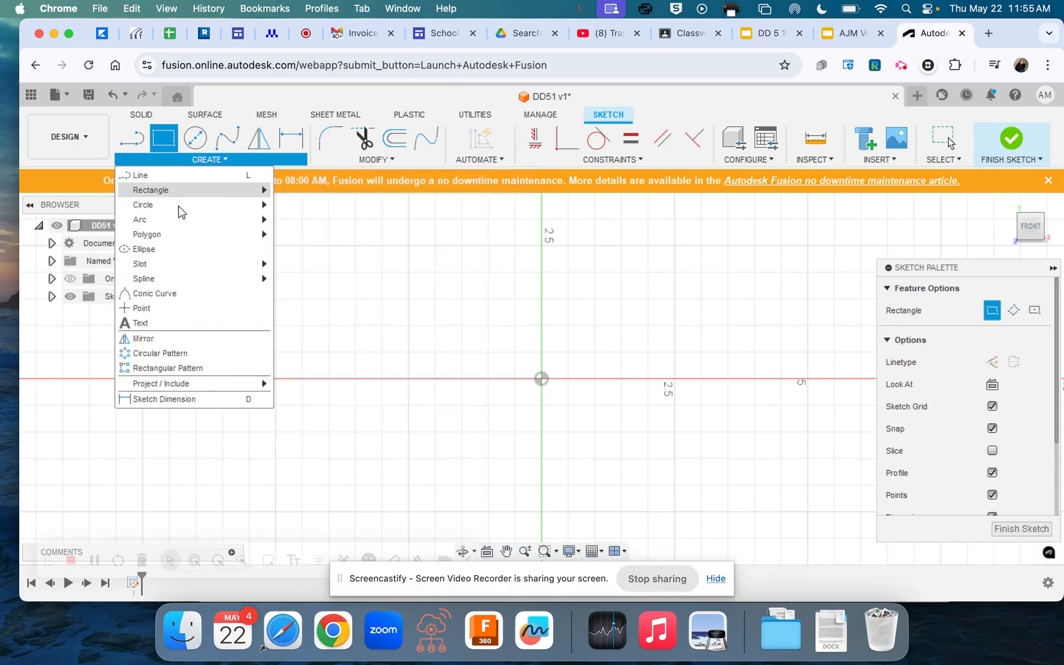
pyautogui.moveTo(213, 190)
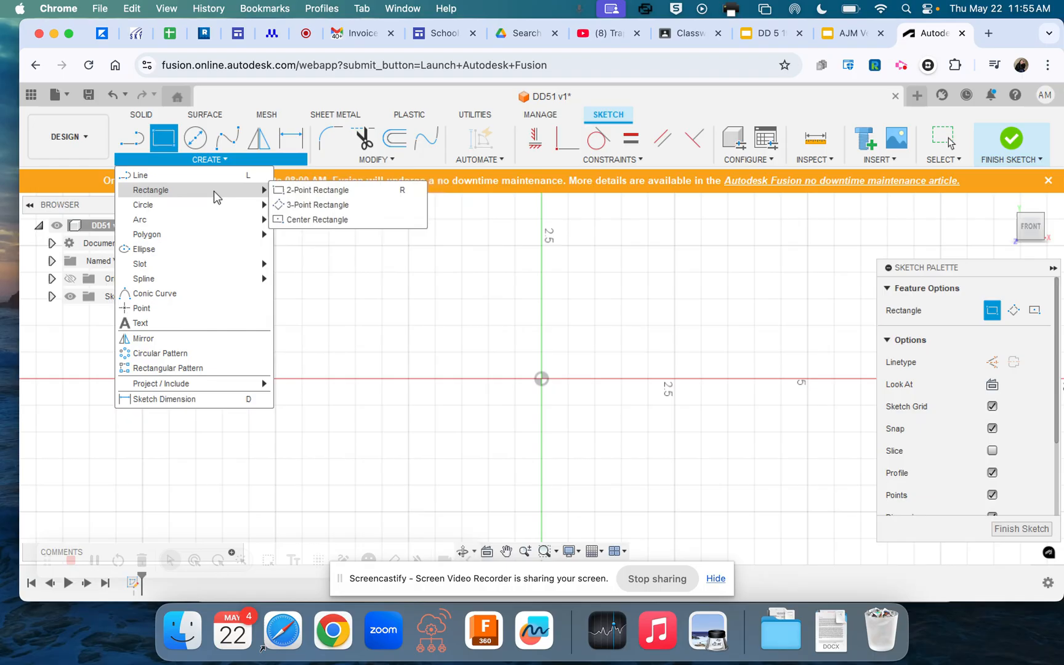
pyautogui.click(304, 220)
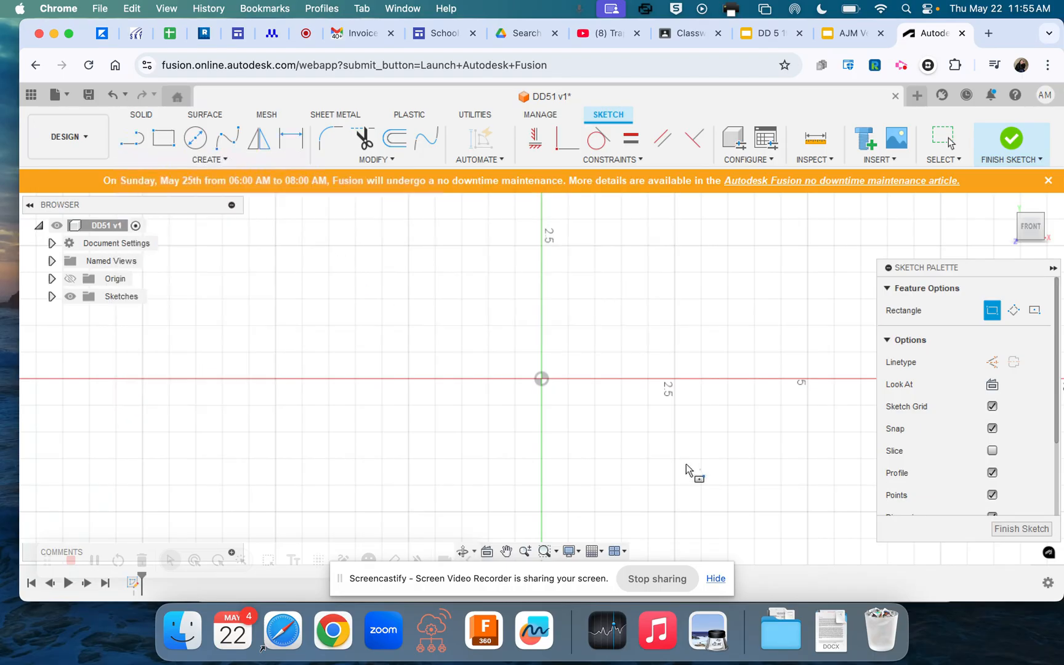
pyautogui.click(542, 378)
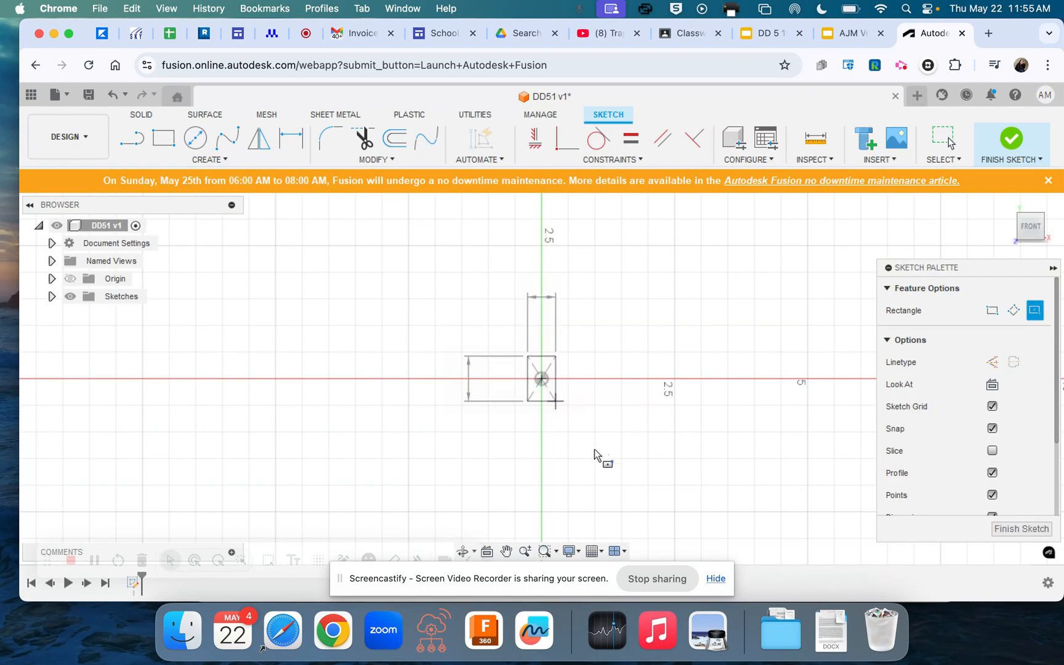
pyautogui.press('Tab')
pyautogui.write('1.5')
pyautogui.press('Tab')
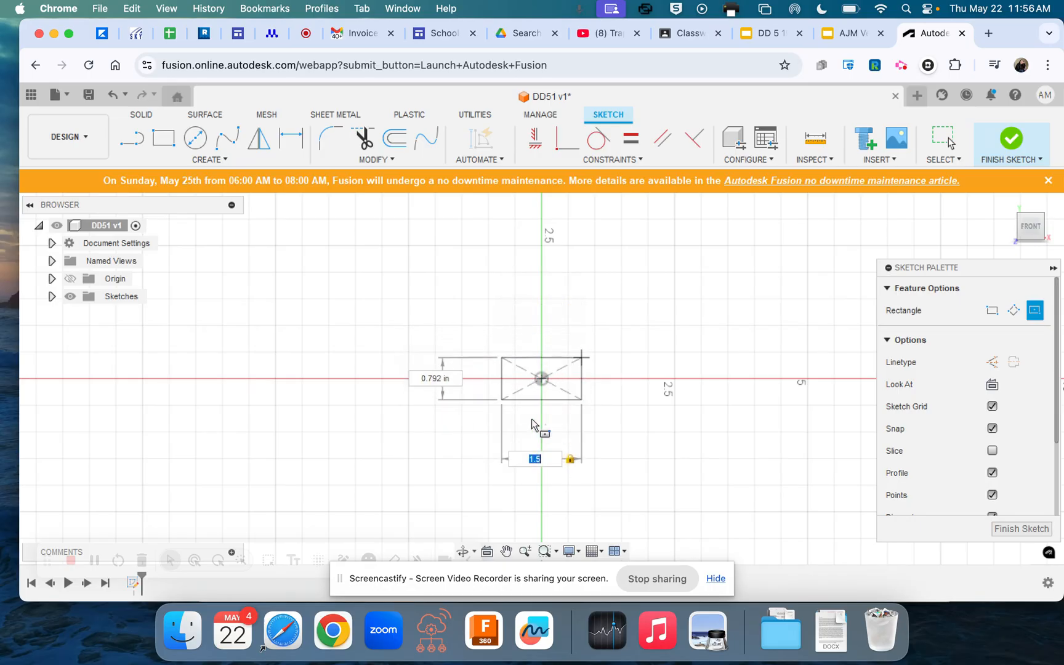
pyautogui.click(536, 451)
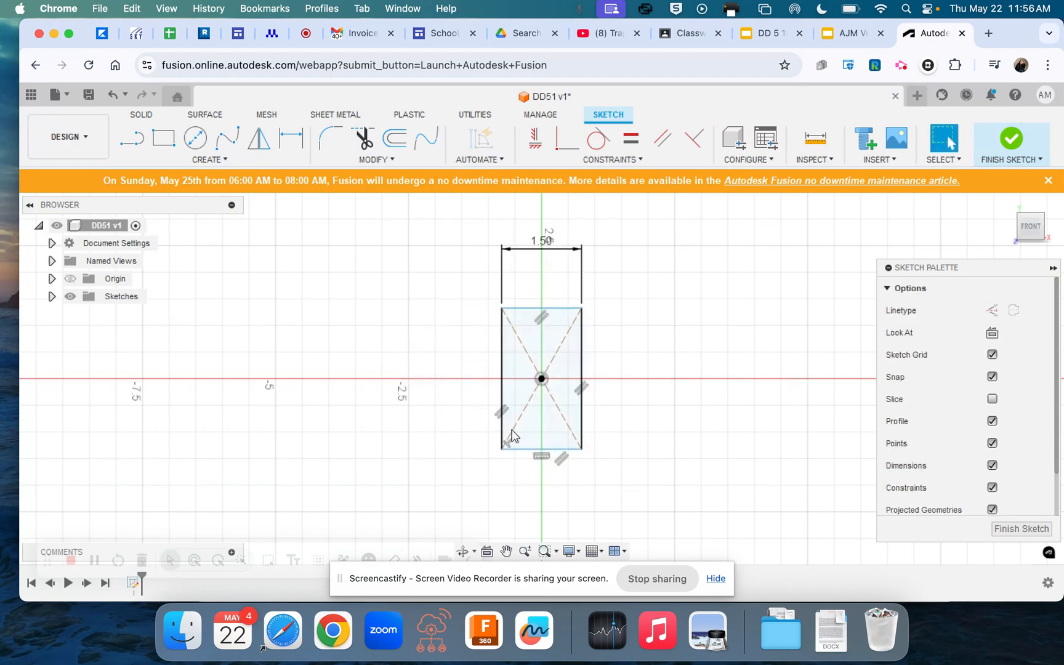
# - Dimension the rectangle's left vertical edge to 2.20 in
pyautogui.press('d')
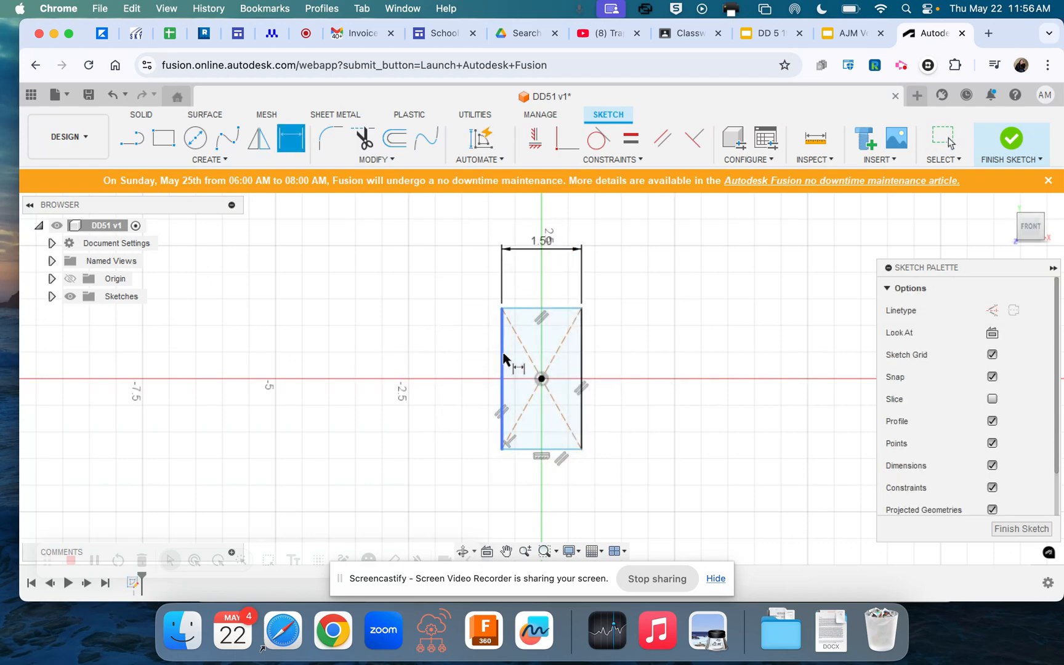
pyautogui.click(502, 362)
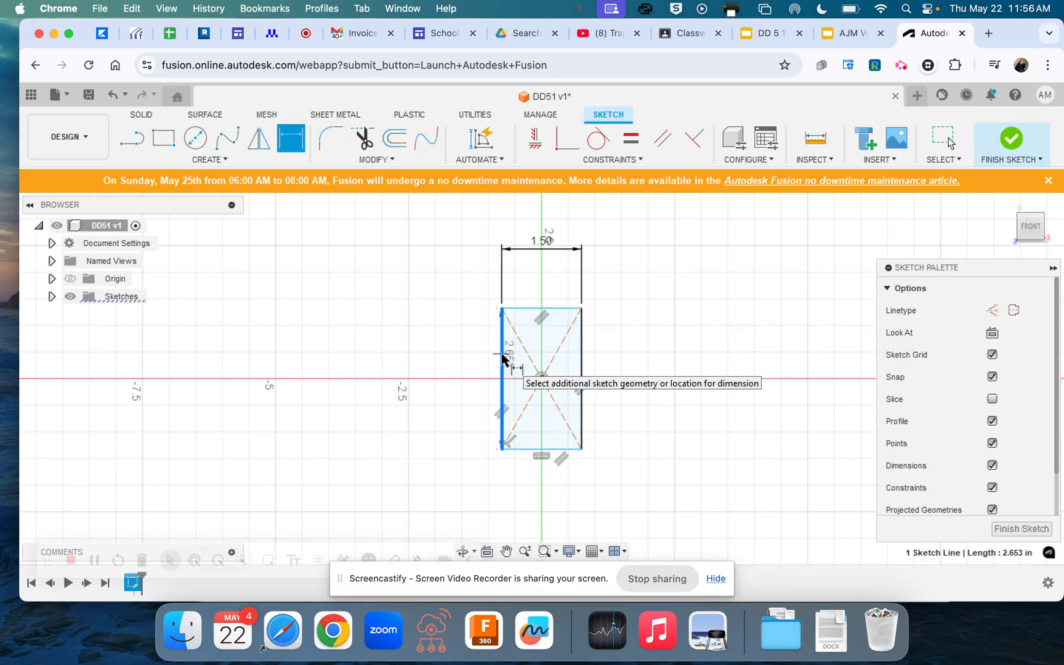
pyautogui.click(502, 356)
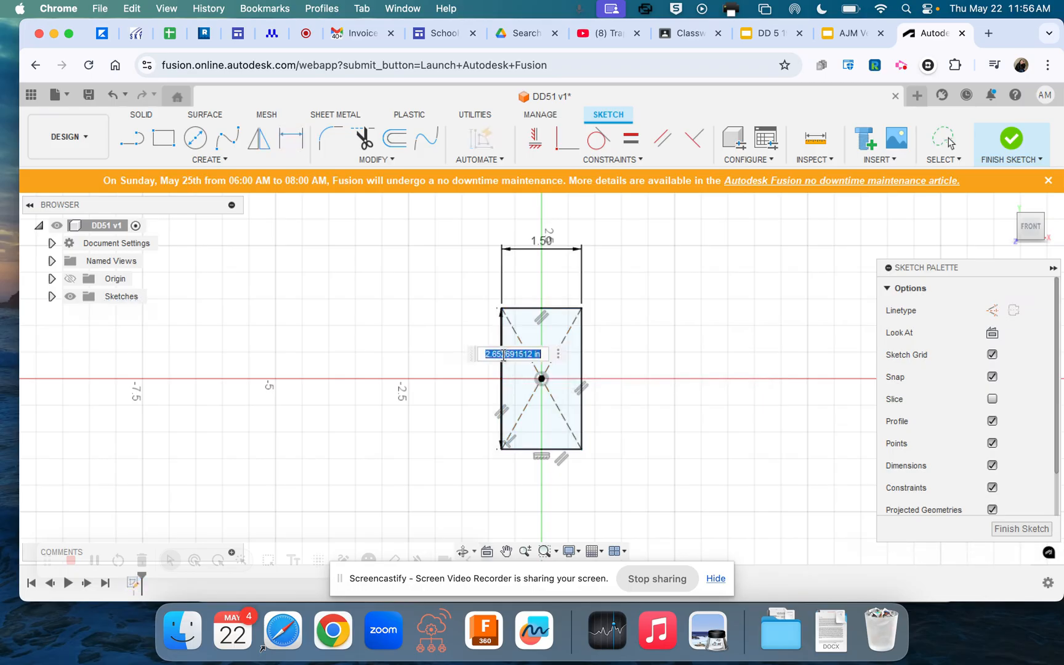
pyautogui.write('2')
pyautogui.press('Return')
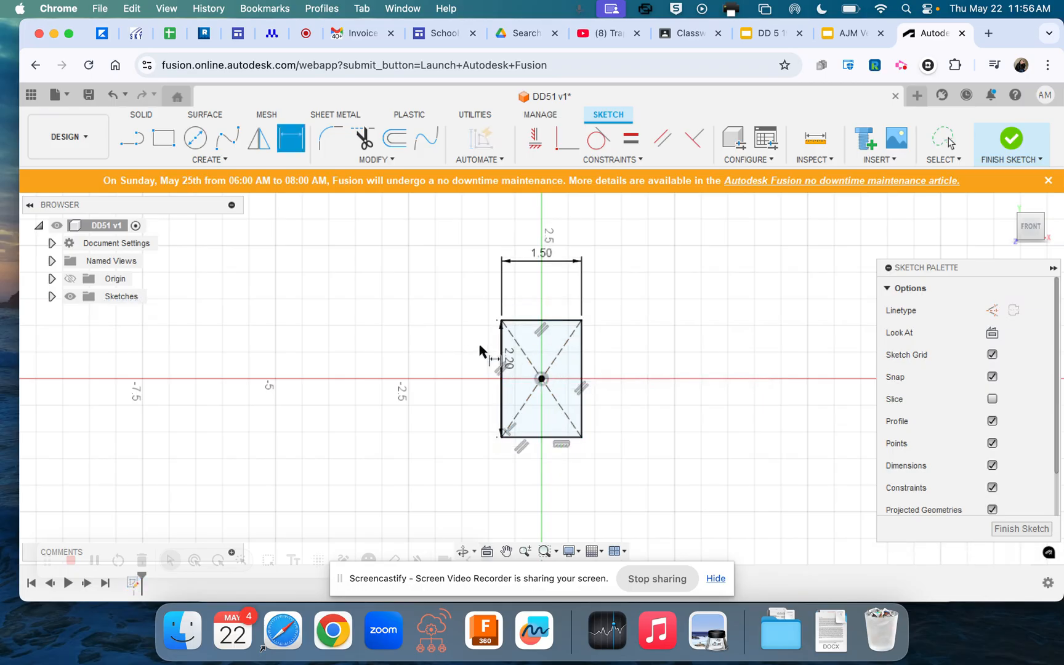
# - Undo the last height dimension on the rectangle
pyautogui.scroll(5, 535, 379)
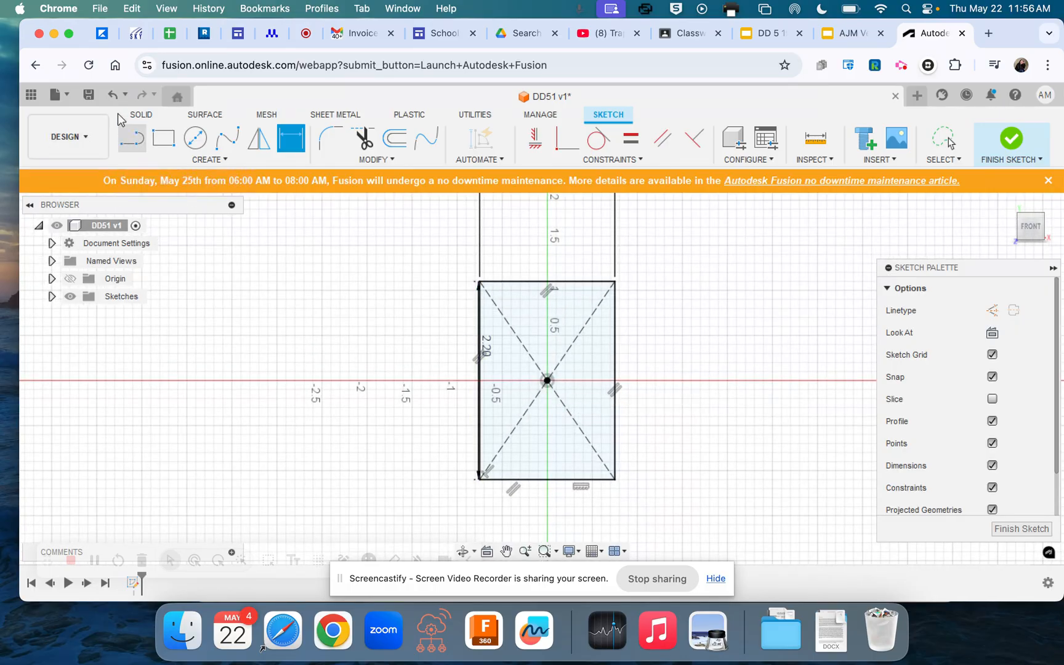
pyautogui.press('Escape')
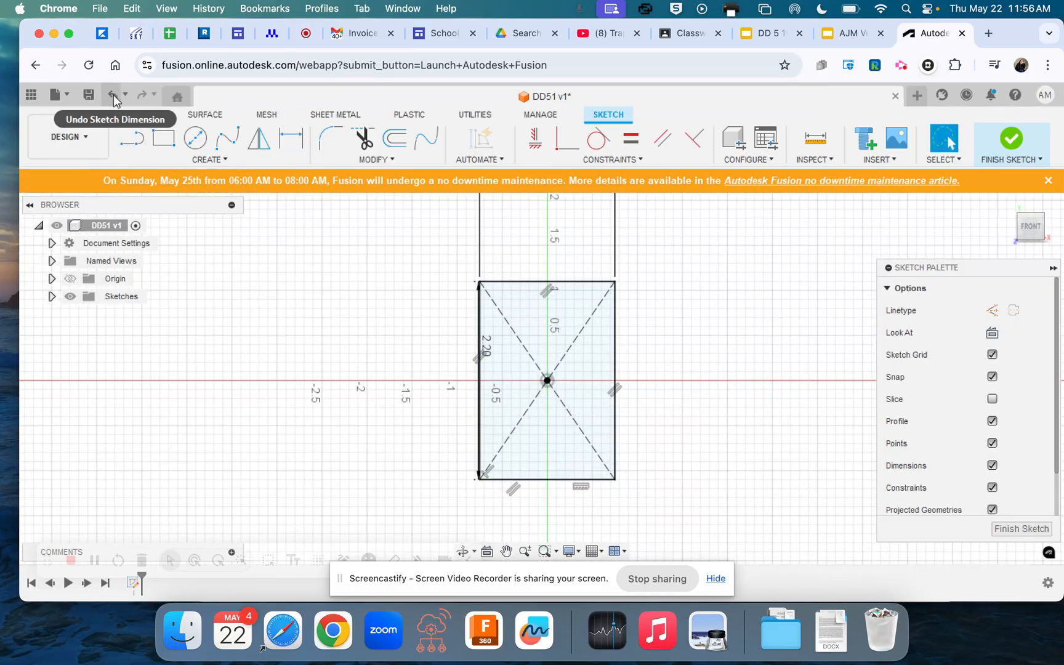
pyautogui.click(113, 96)
pyautogui.click(113, 96)
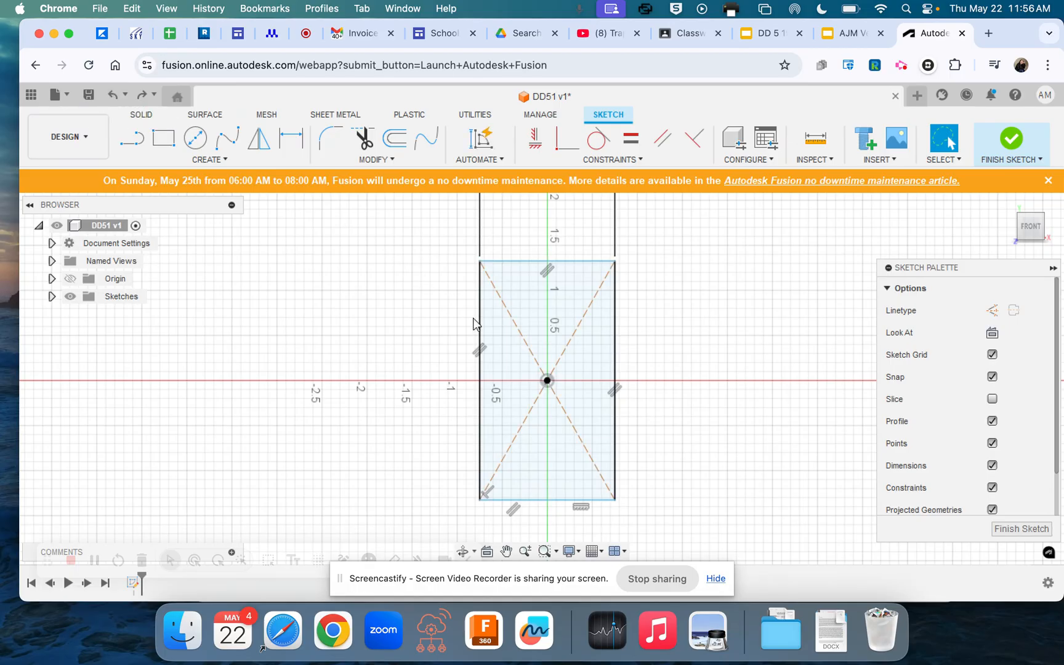
pyautogui.doubleClick(479, 333)
pyautogui.click(479, 333)
pyautogui.click(479, 332)
pyautogui.click(479, 333)
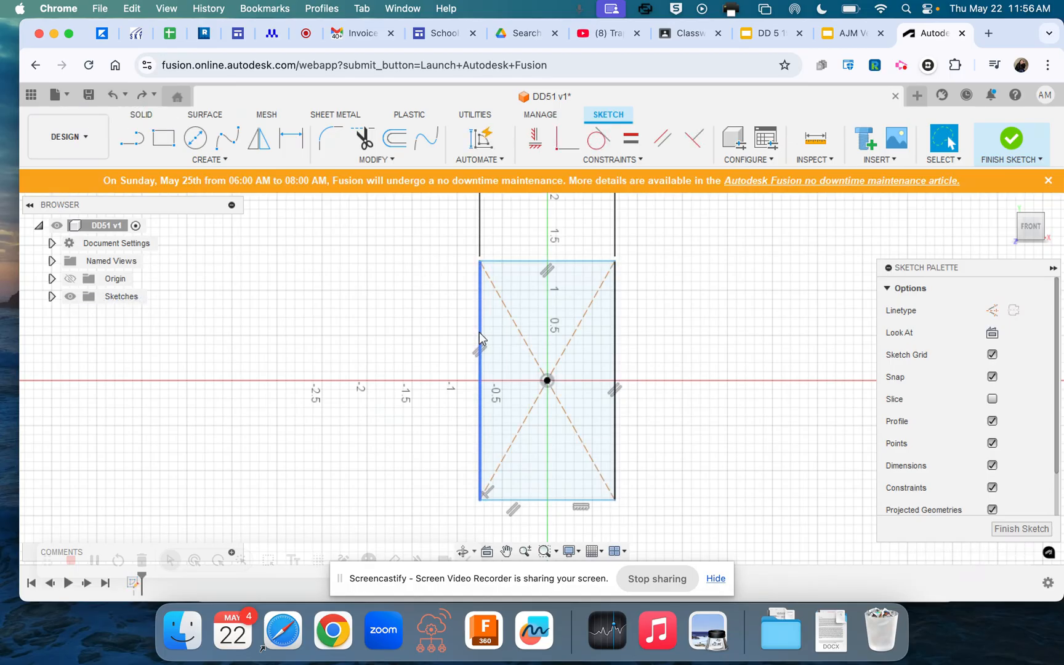
pyautogui.doubleClick(479, 335)
pyautogui.click(479, 336)
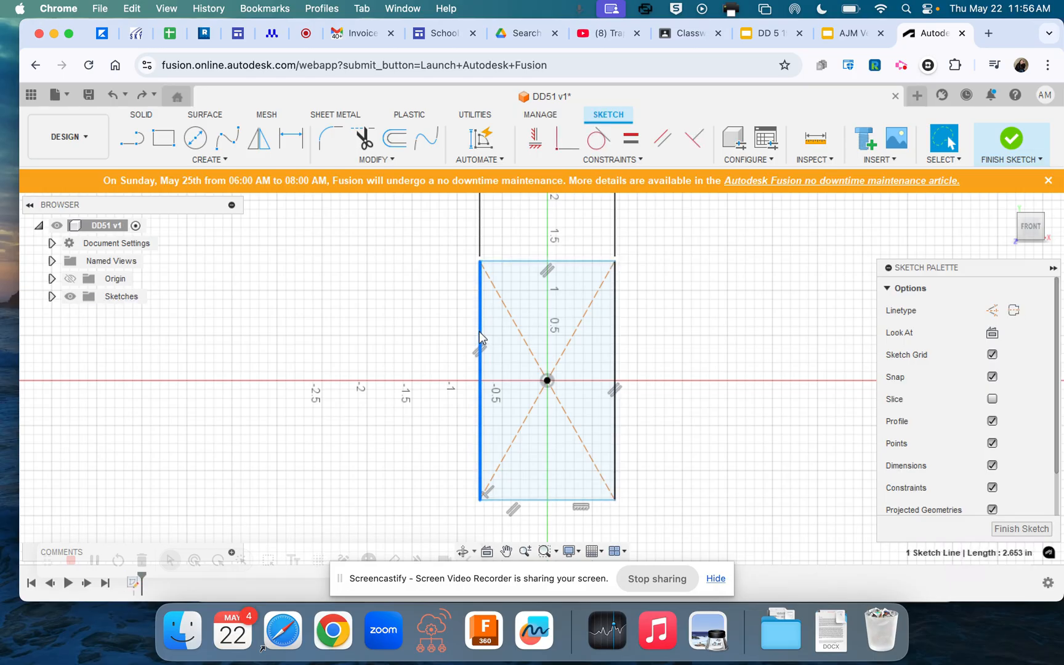
pyautogui.doubleClick(479, 336)
pyautogui.click(480, 337)
# - Dimension the rectangle's left vertical edge to 2 in
pyautogui.press('d')
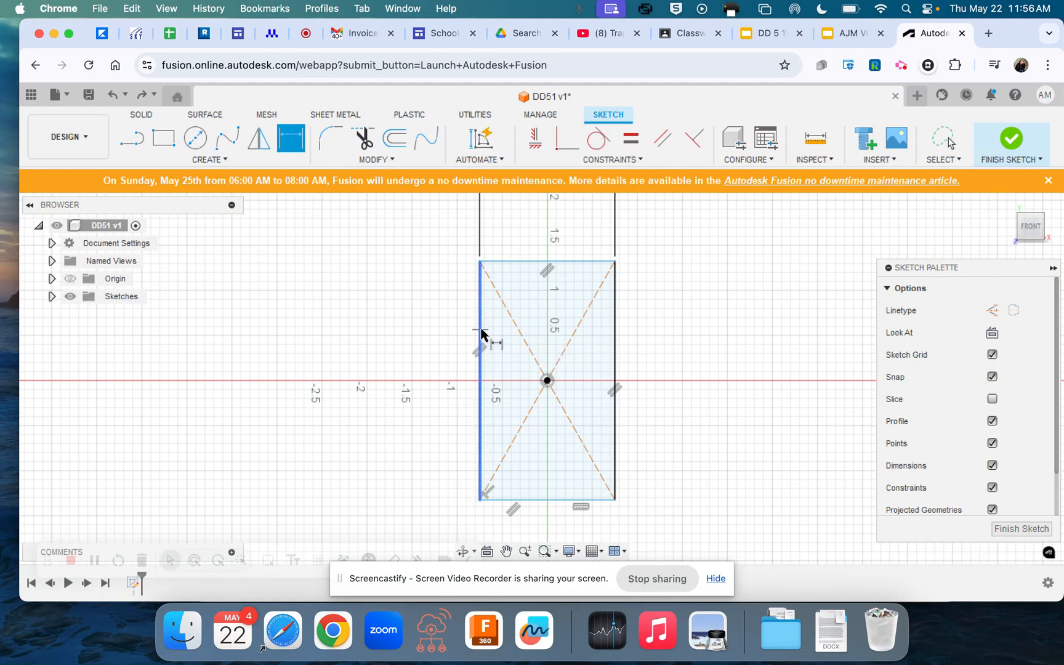
pyautogui.click(481, 333)
pyautogui.click(483, 330)
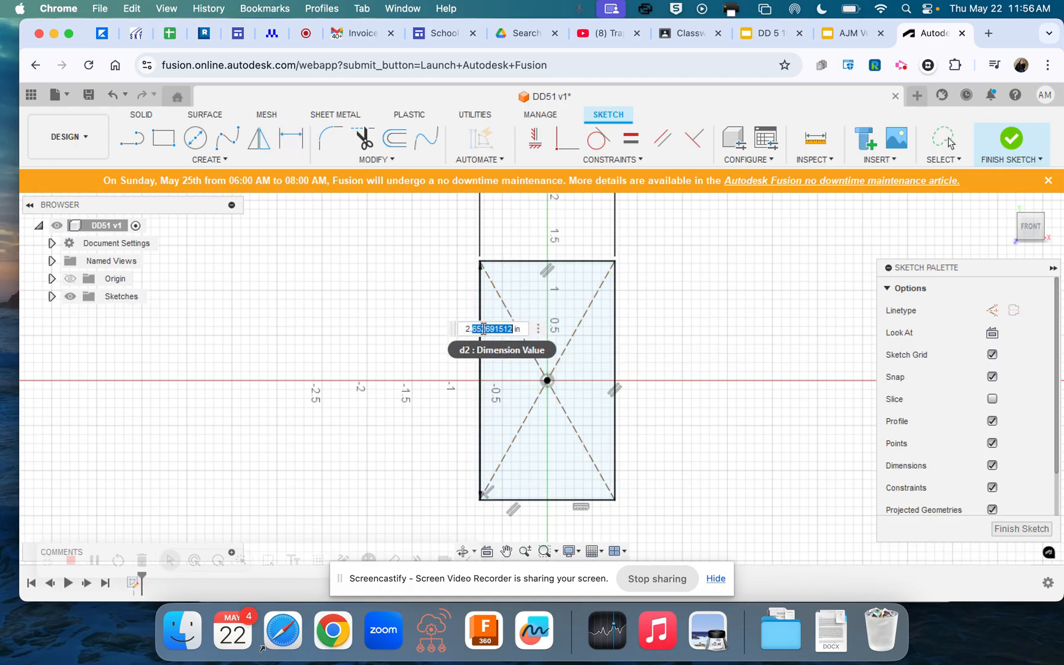
pyautogui.press('BackSpace')
pyautogui.press('Return')
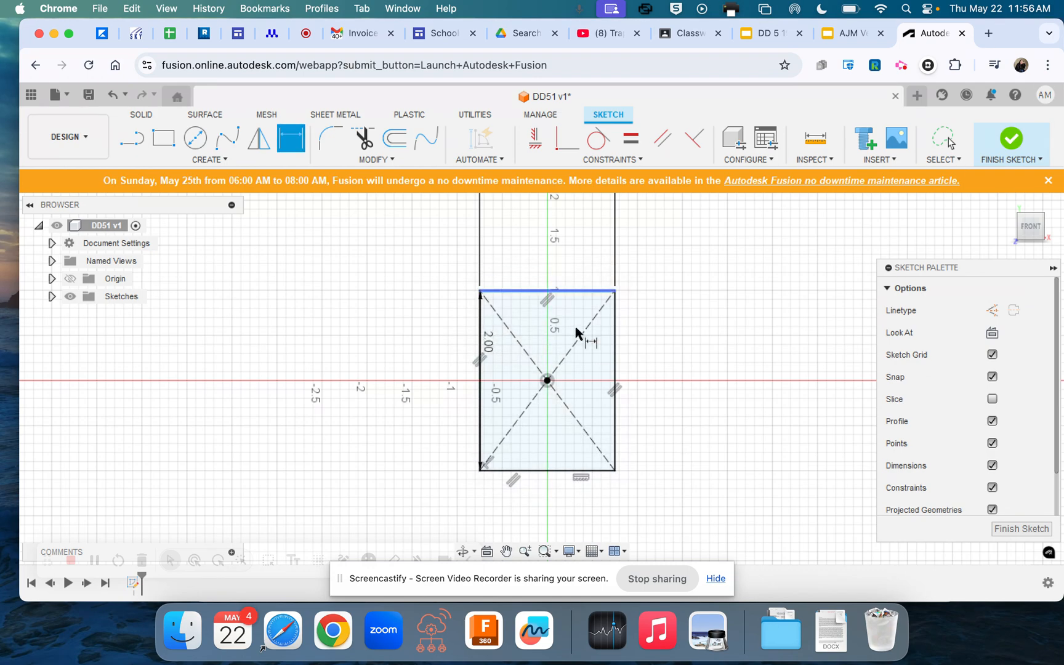
# - Draw a vertical construction line through the rectangle's center, extending past its upper and lower edges
pyautogui.scroll(2, 554, 346)
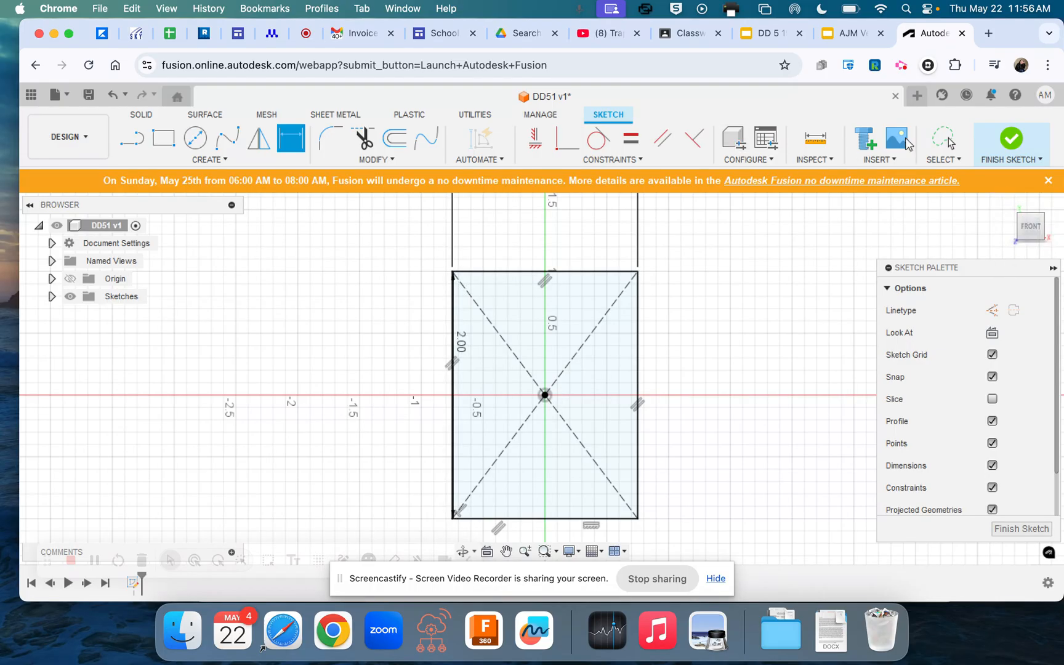
pyautogui.click(135, 147)
pyautogui.click(217, 161)
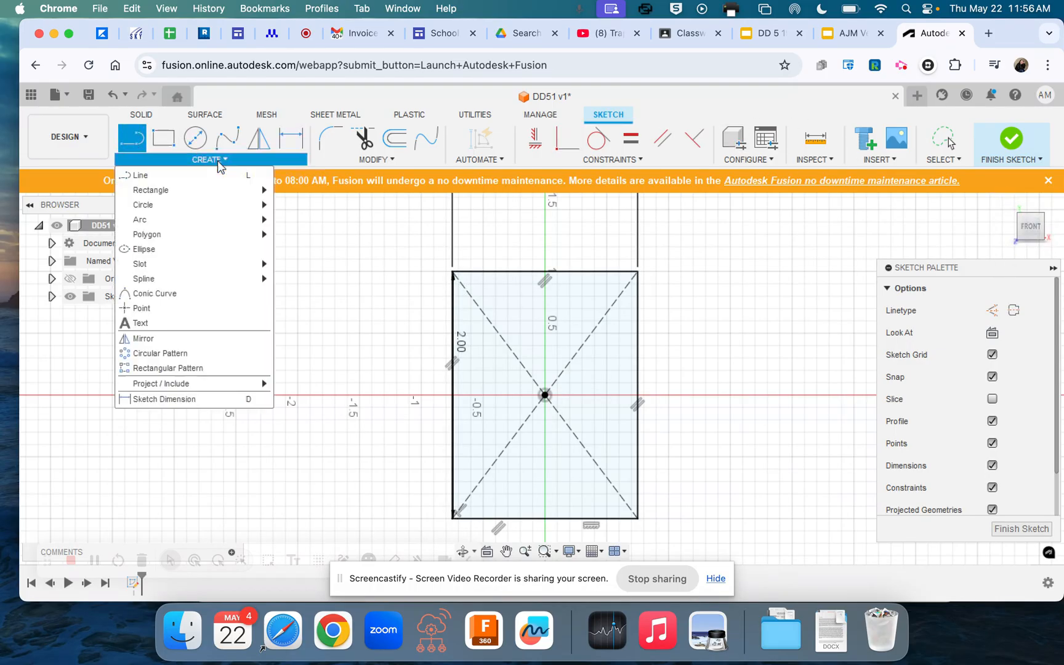
pyautogui.click(217, 174)
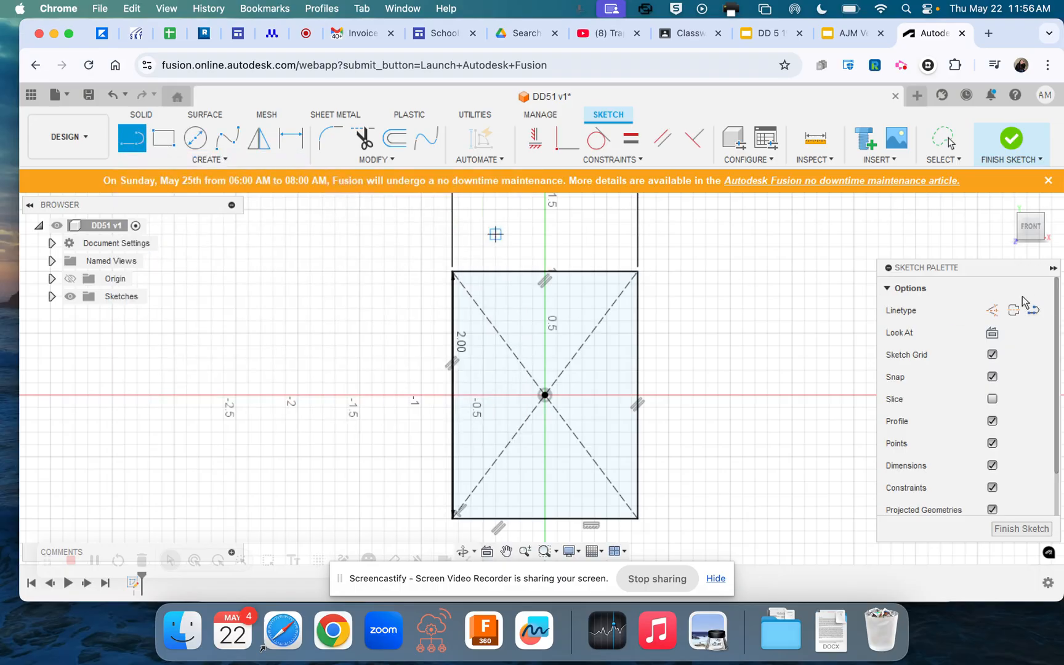
pyautogui.click(992, 311)
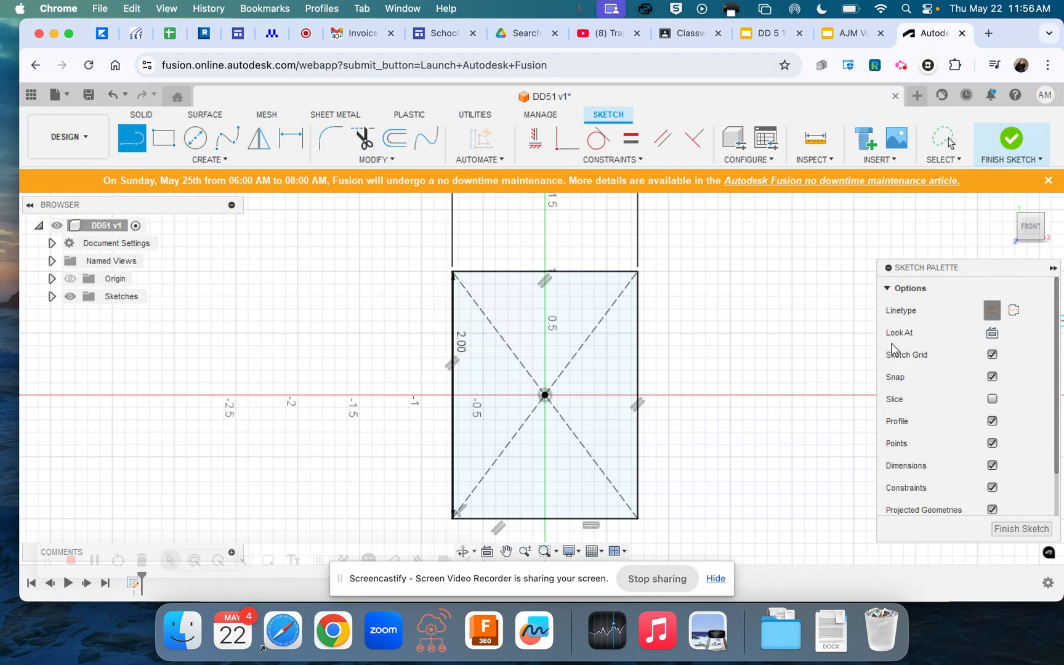
pyautogui.click(545, 235)
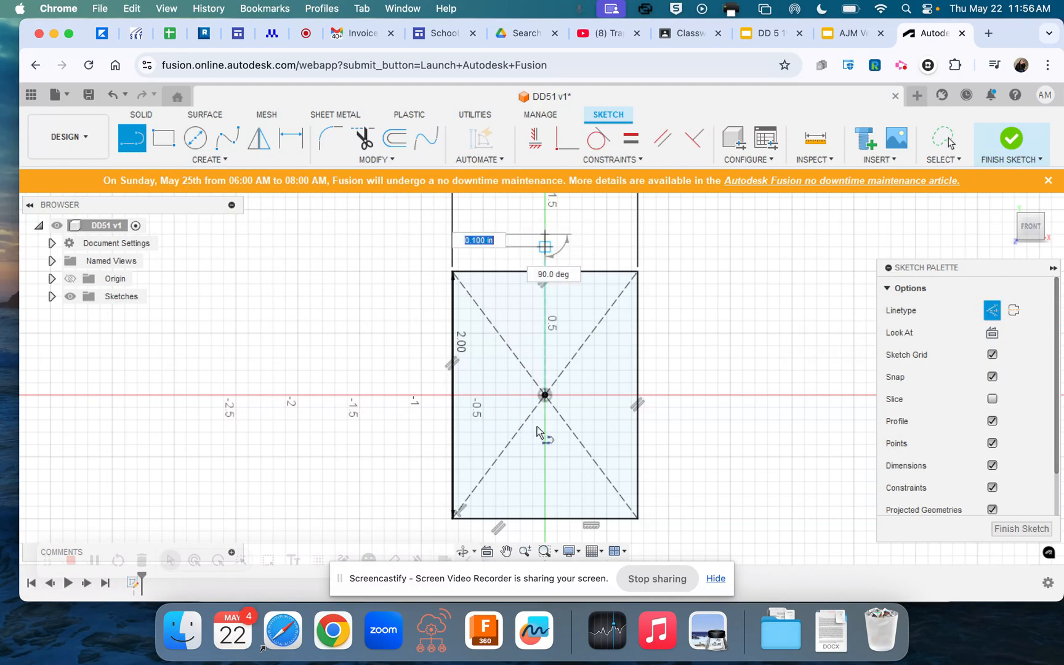
pyautogui.click(545, 532)
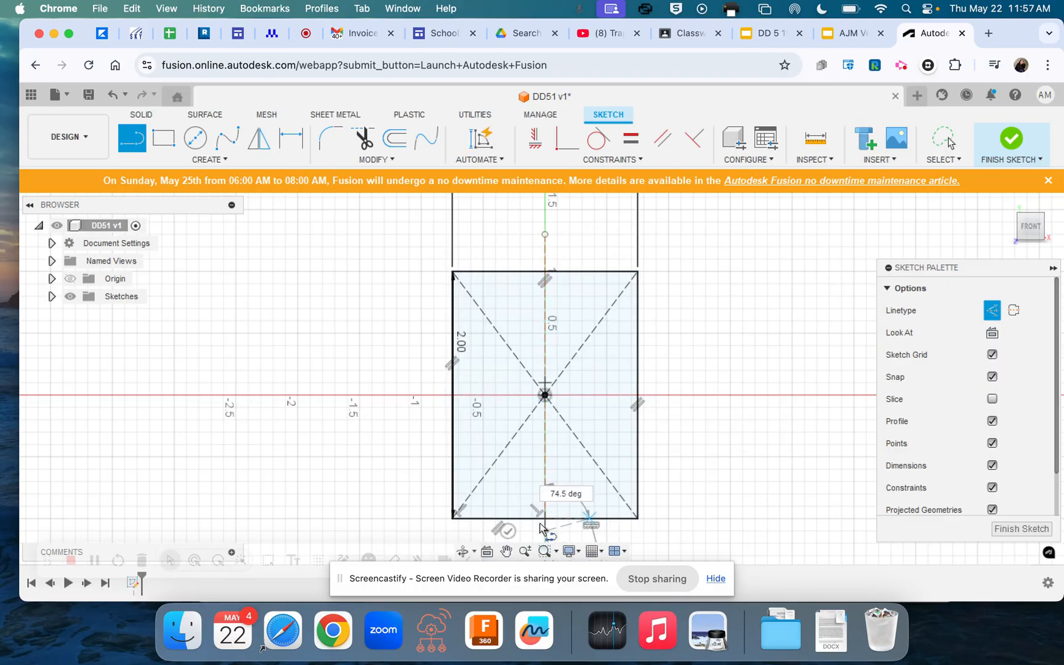
pyautogui.press('Escape')
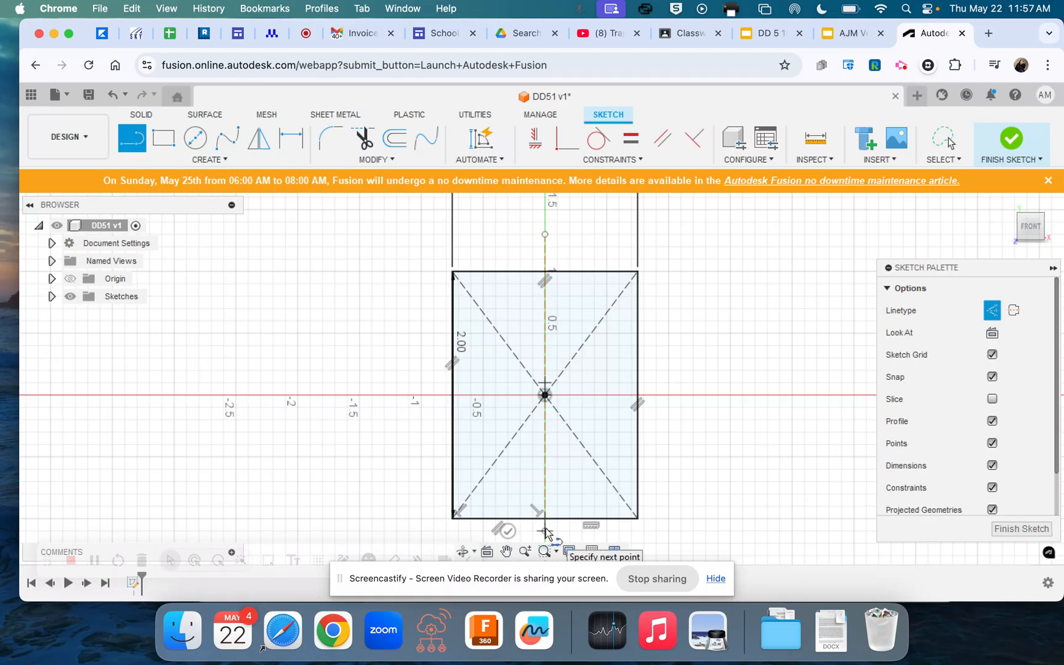
pyautogui.press('Escape')
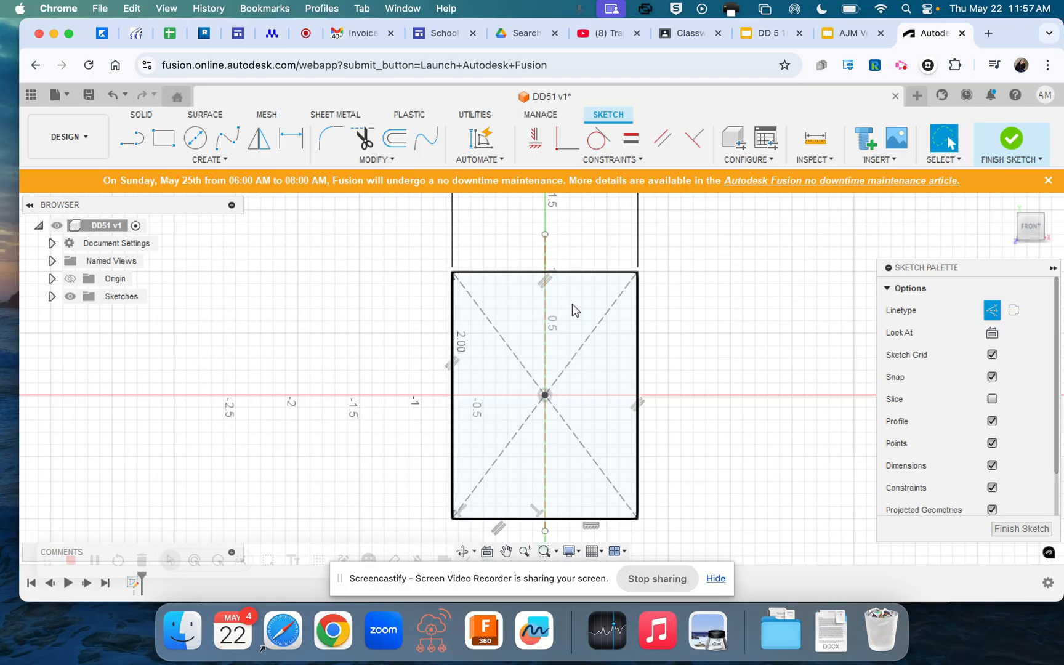
# - Draw a V-shaped notch with construction lines from the rectangle's upper edge down to the centerline and back up to that edge
pyautogui.click(139, 148)
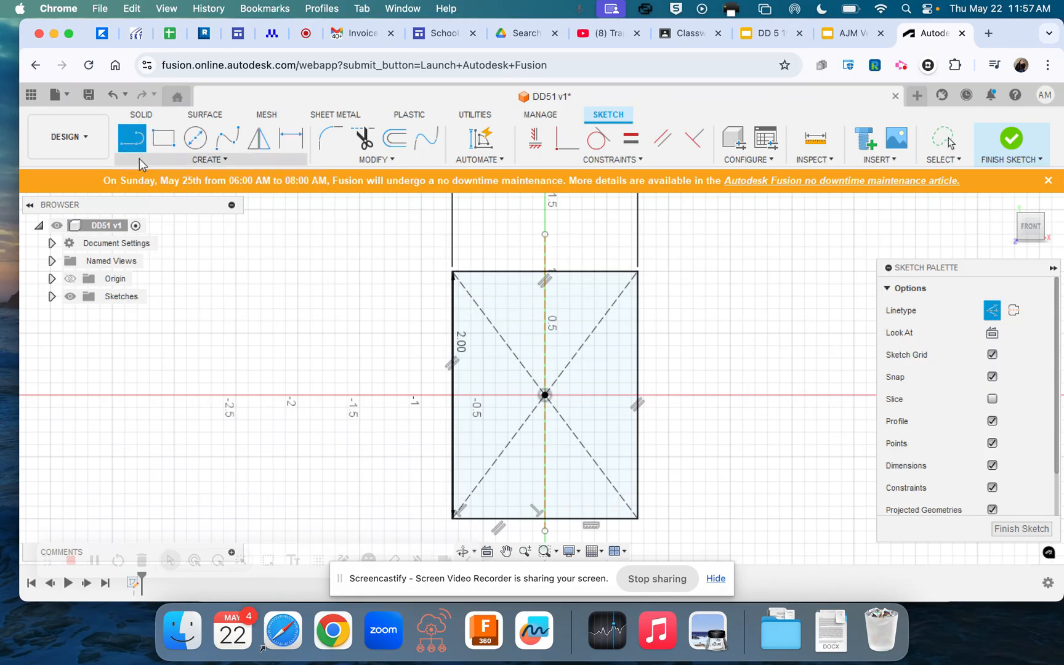
pyautogui.click(141, 161)
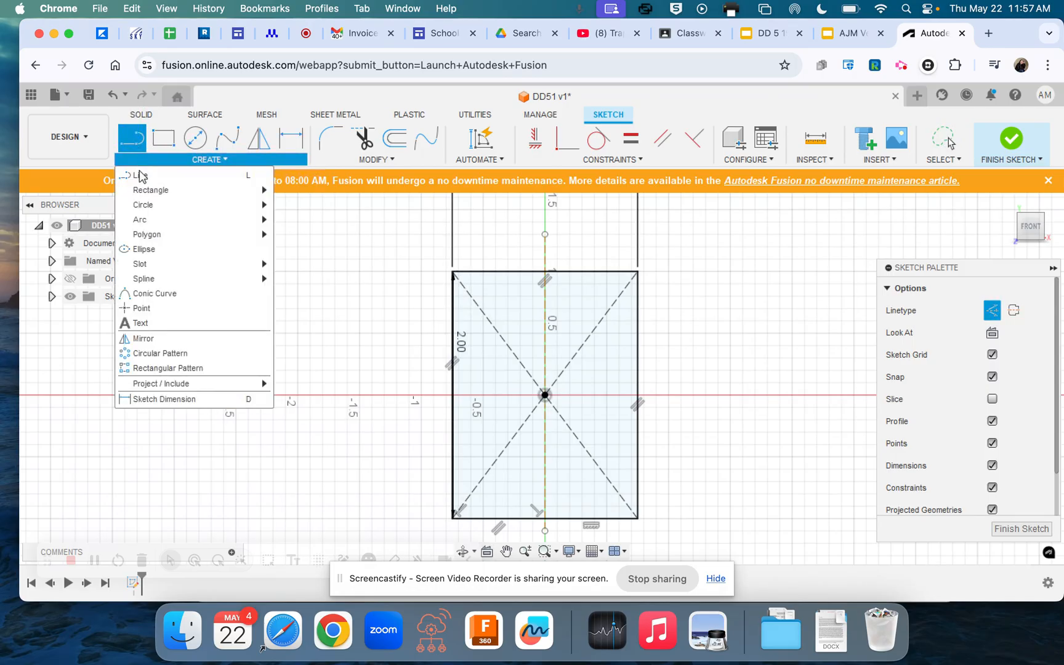
pyautogui.click(141, 177)
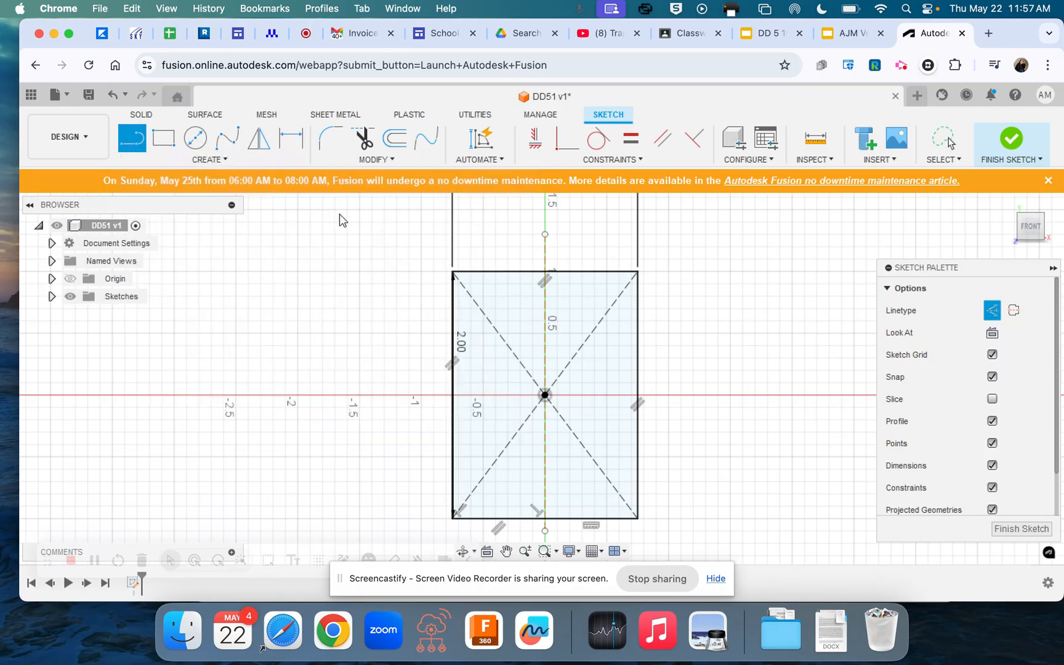
pyautogui.click(496, 271)
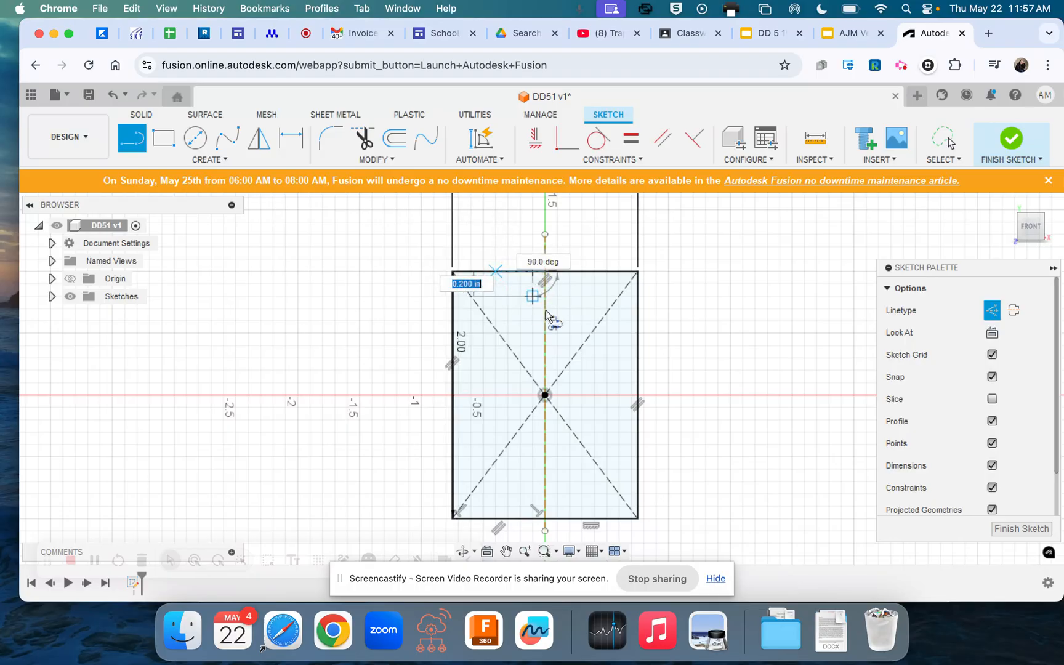
pyautogui.click(548, 318)
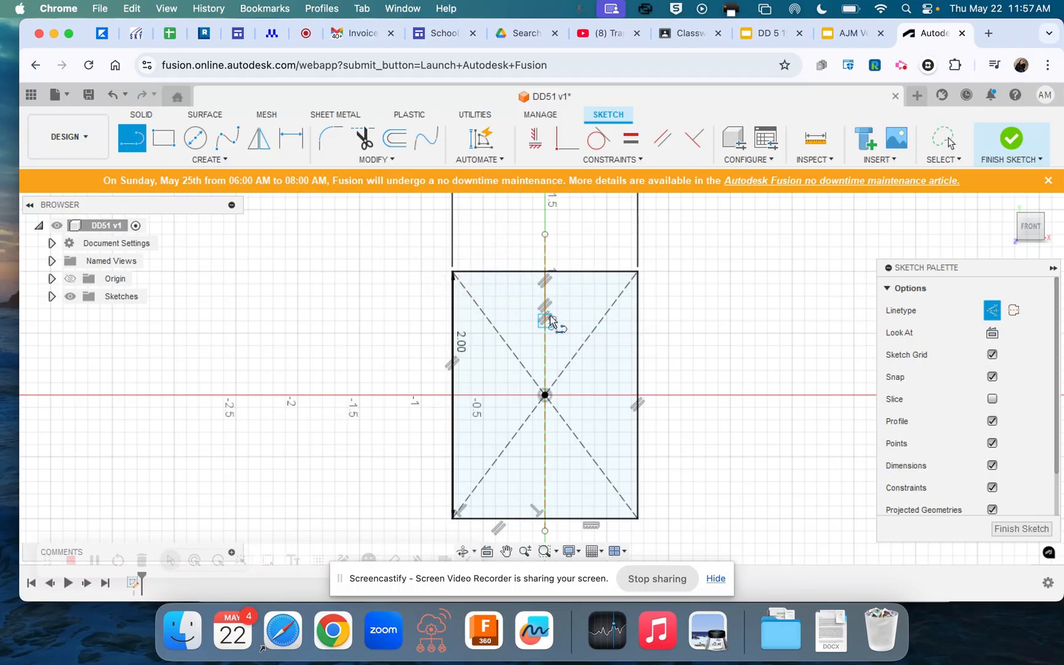
pyautogui.click(496, 272)
pyautogui.click(551, 316)
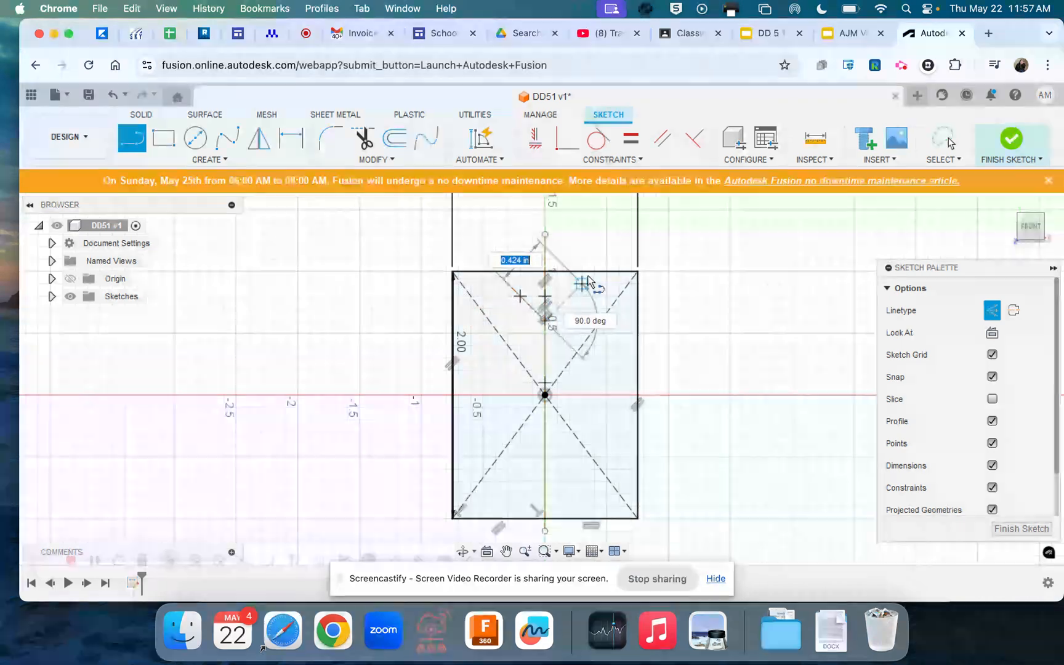
pyautogui.click(591, 278)
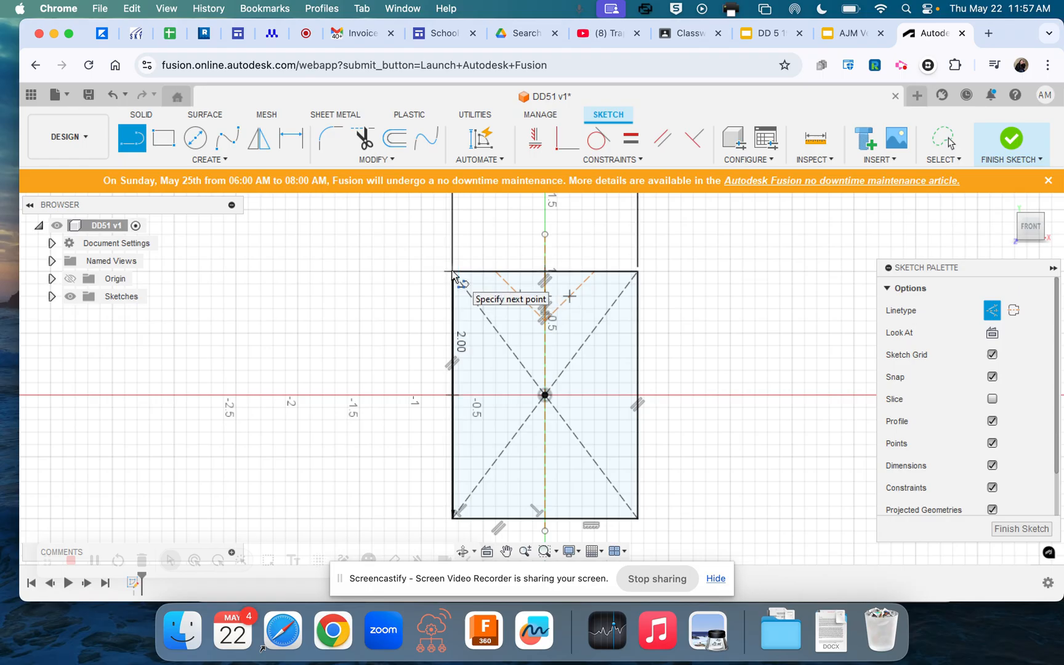
# - Dimension the distance from the rectangle's upper-left corner to the V notch's left endpoint as 0.5 in
pyautogui.press('d')
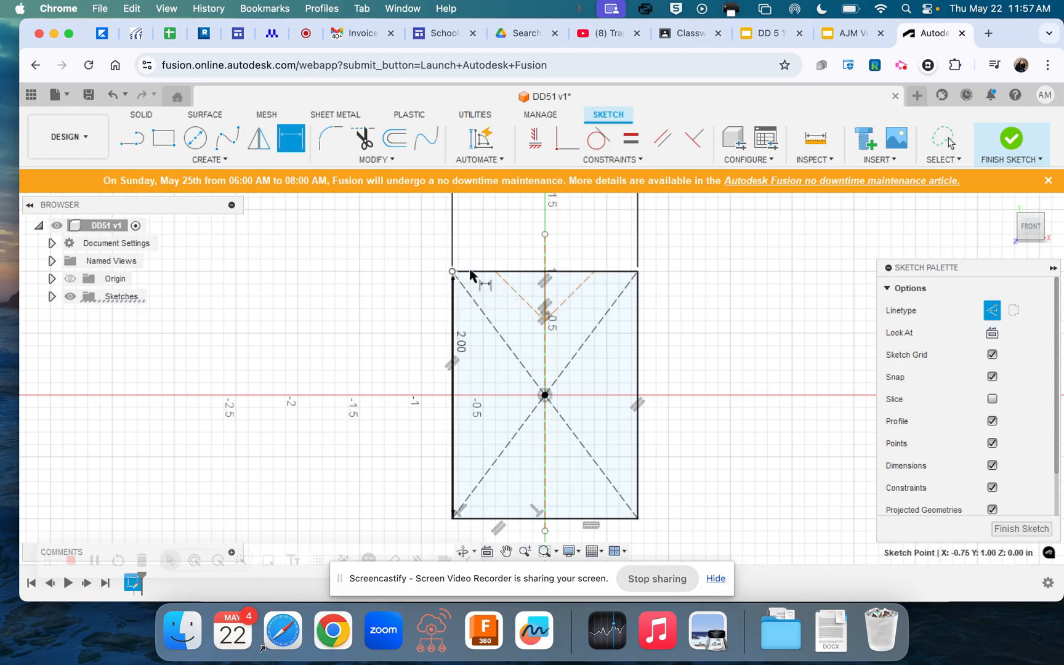
pyautogui.click(496, 272)
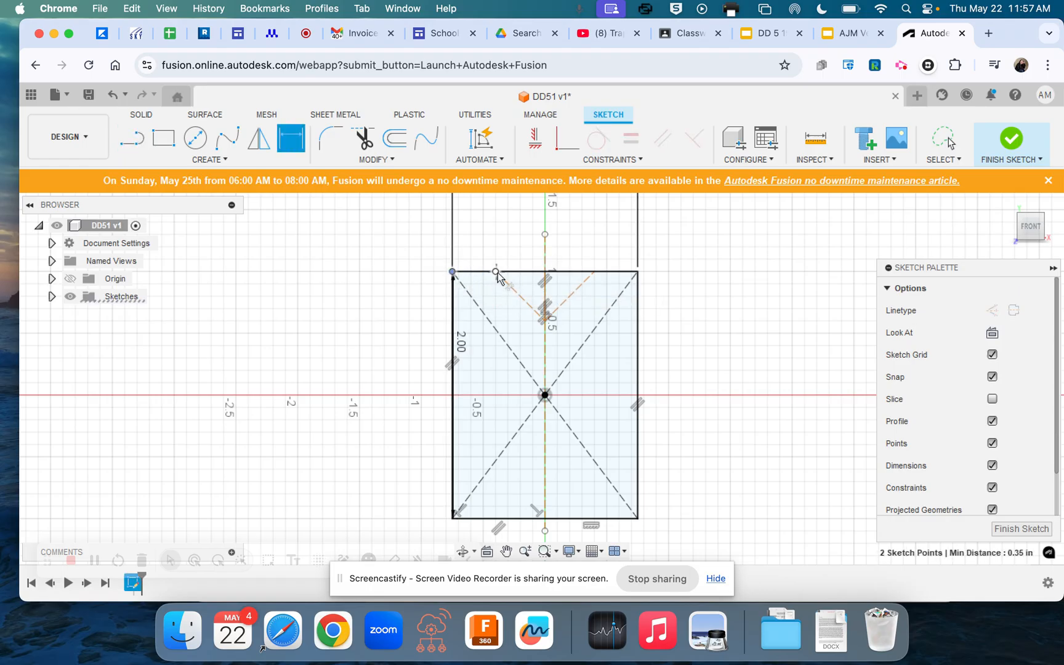
pyautogui.click(499, 272)
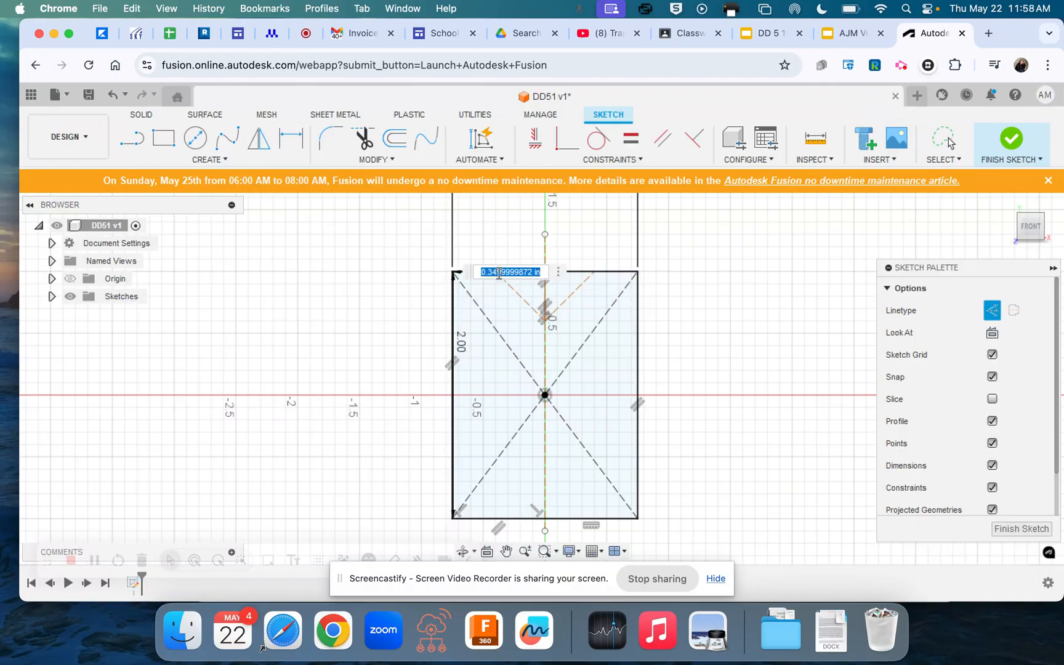
pyautogui.press('BackSpace')
pyautogui.write('.5')
pyautogui.press('Return')
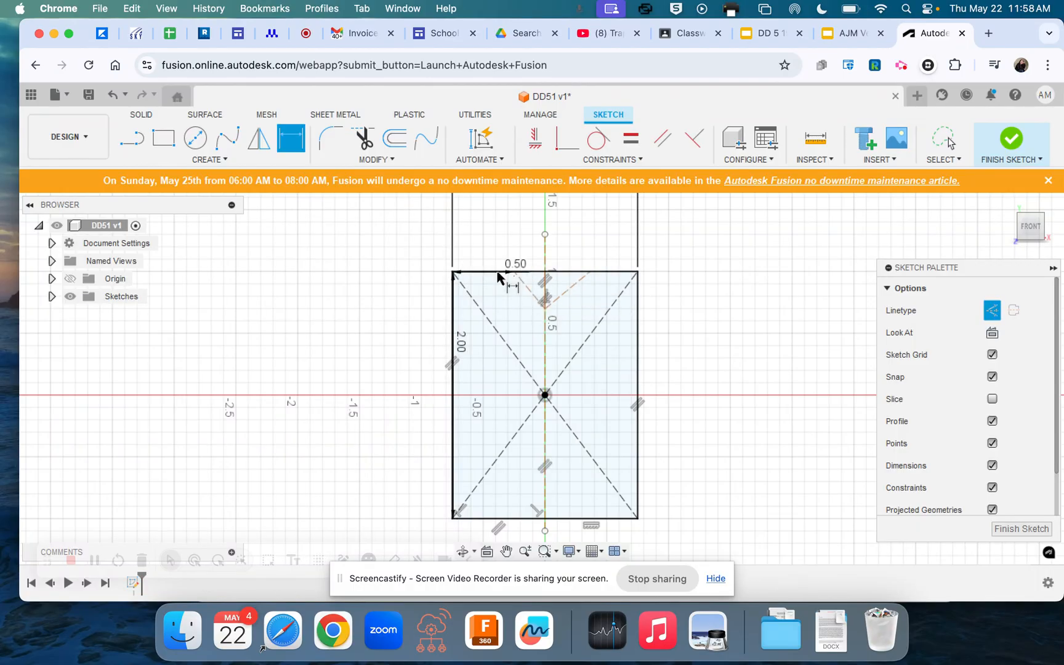
# - Dimension the distance from the rectangle's upper-right corner to the V notch's right endpoint as 0.5 in
pyautogui.click(638, 271)
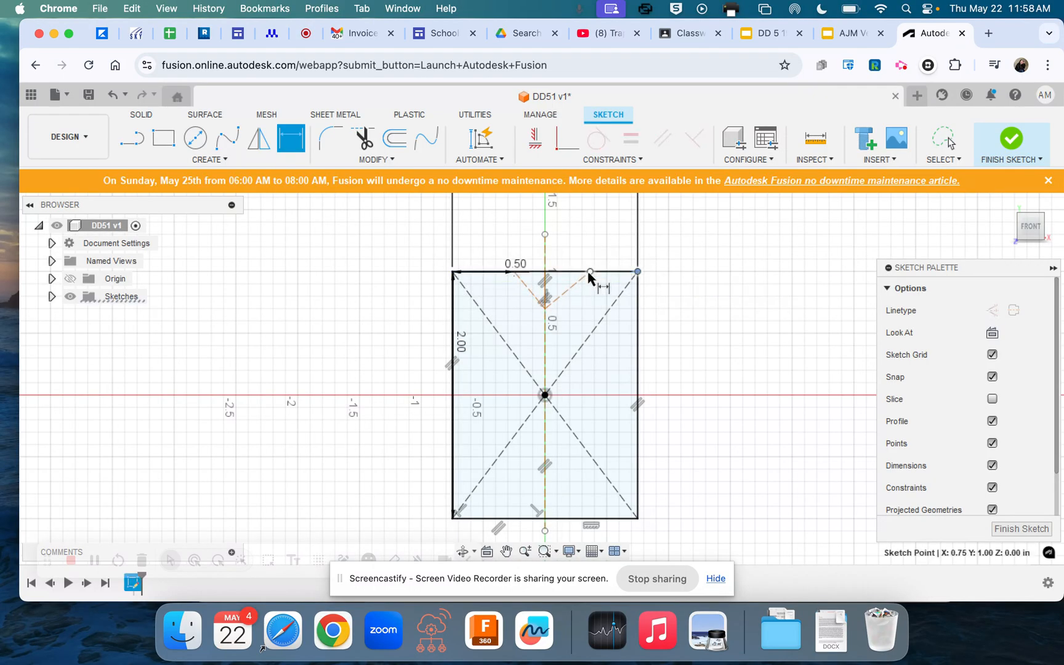
pyautogui.click(590, 272)
pyautogui.click(592, 275)
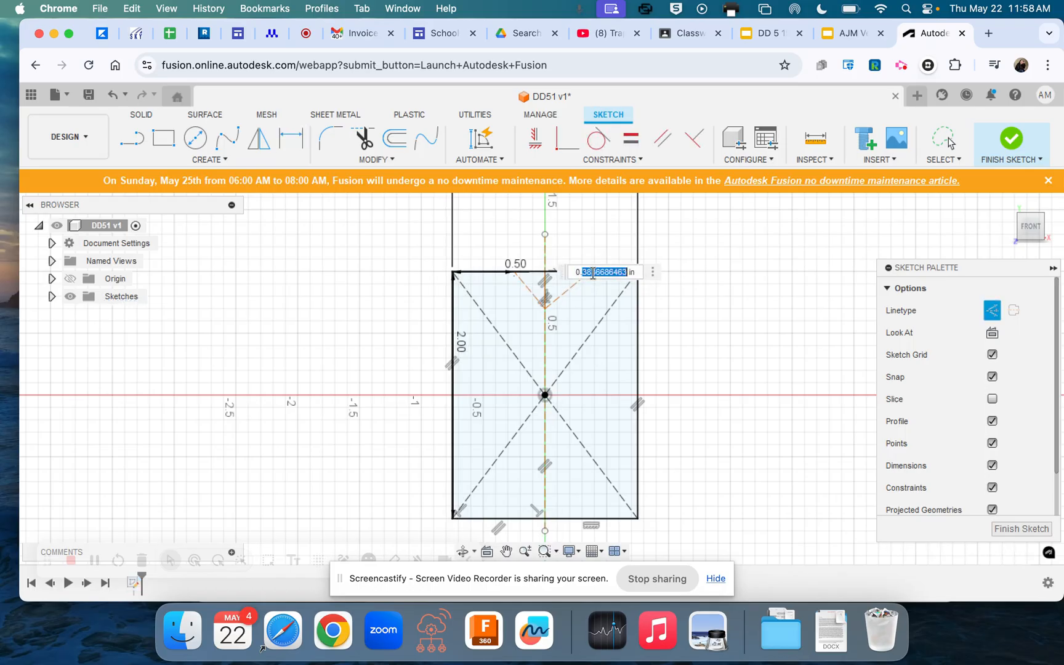
pyautogui.press('BackSpace')
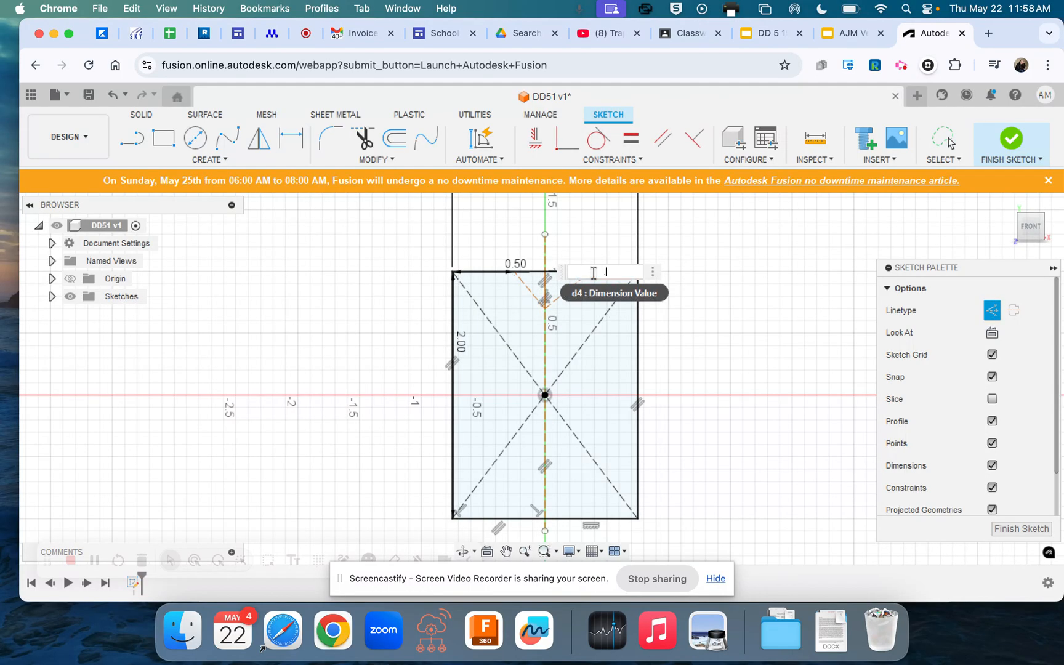
pyautogui.write('.5')
pyautogui.press('Return')
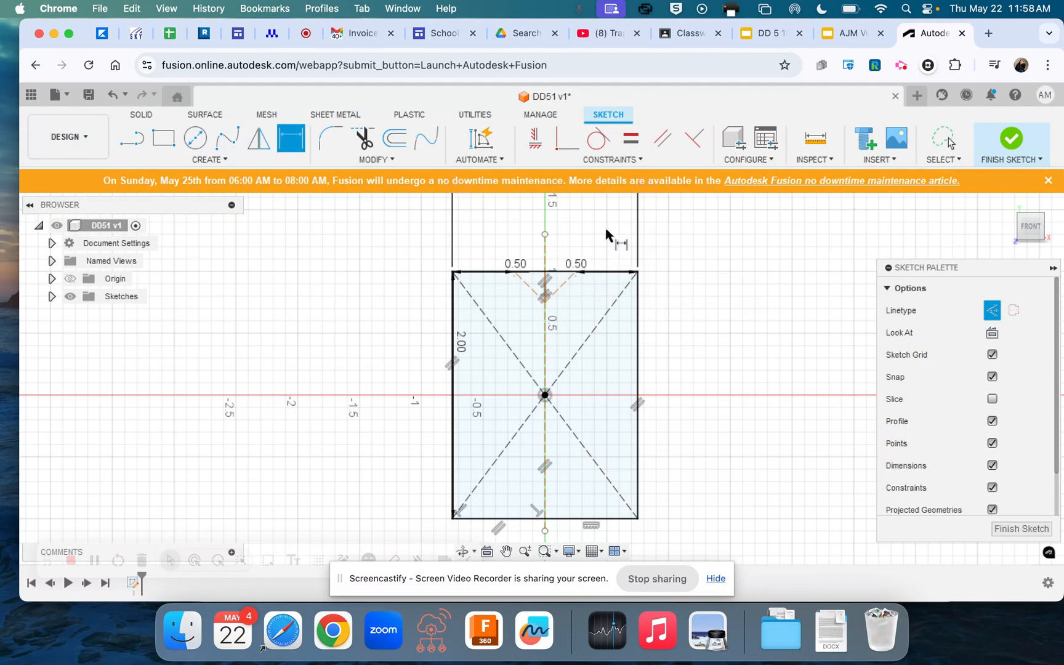
# - Try to dimension the notch depth from the upper edge's midpoint to the tip of the V
pyautogui.click(544, 272)
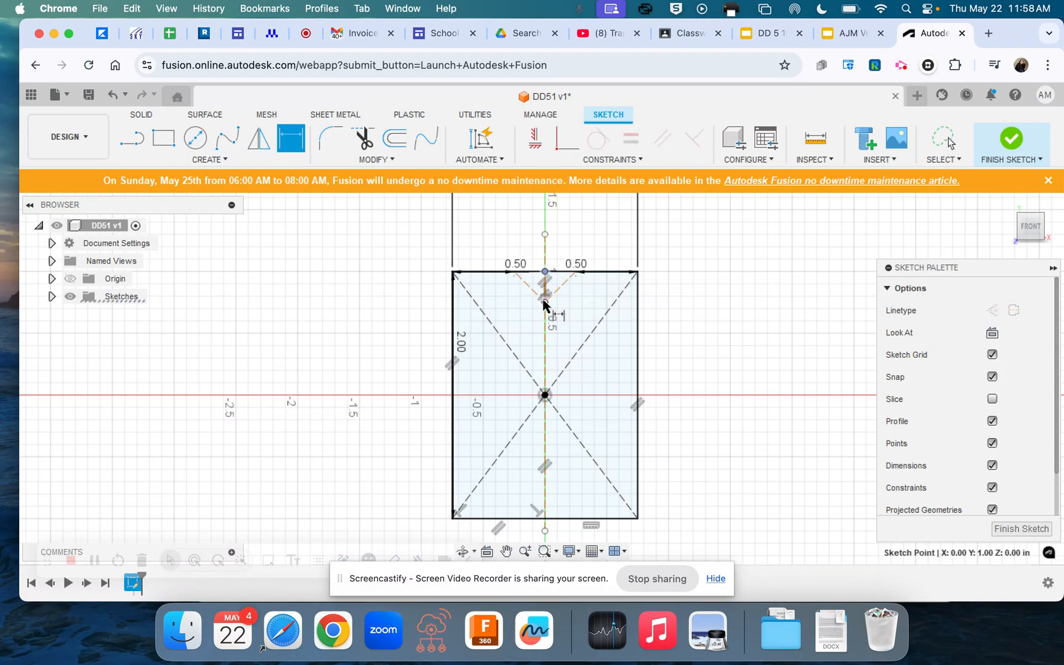
pyautogui.click(546, 301)
pyautogui.click(546, 302)
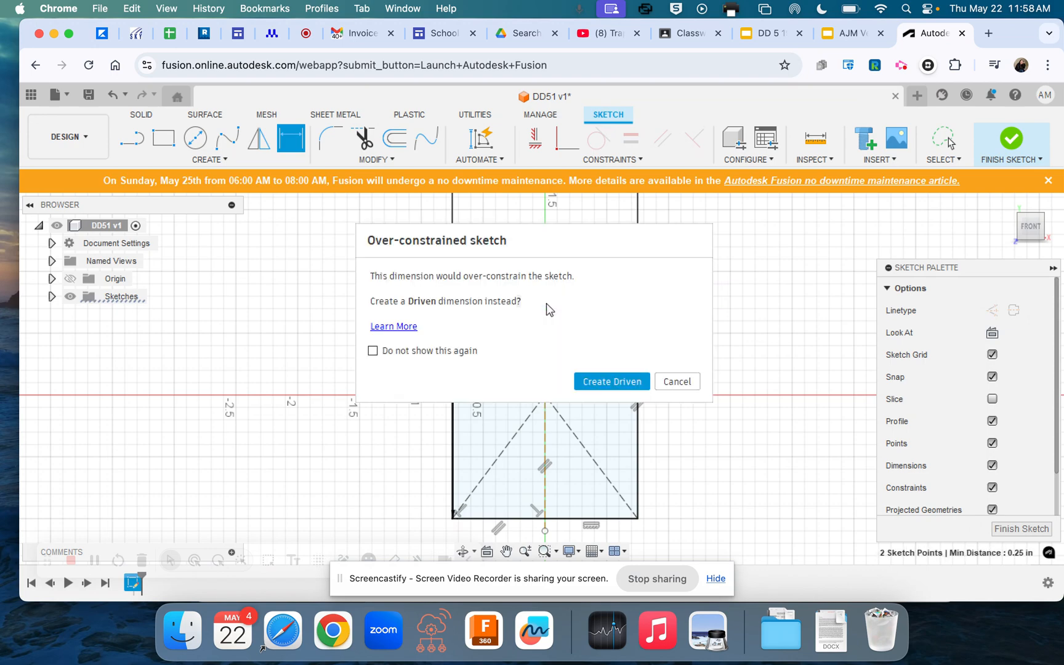
pyautogui.click(676, 381)
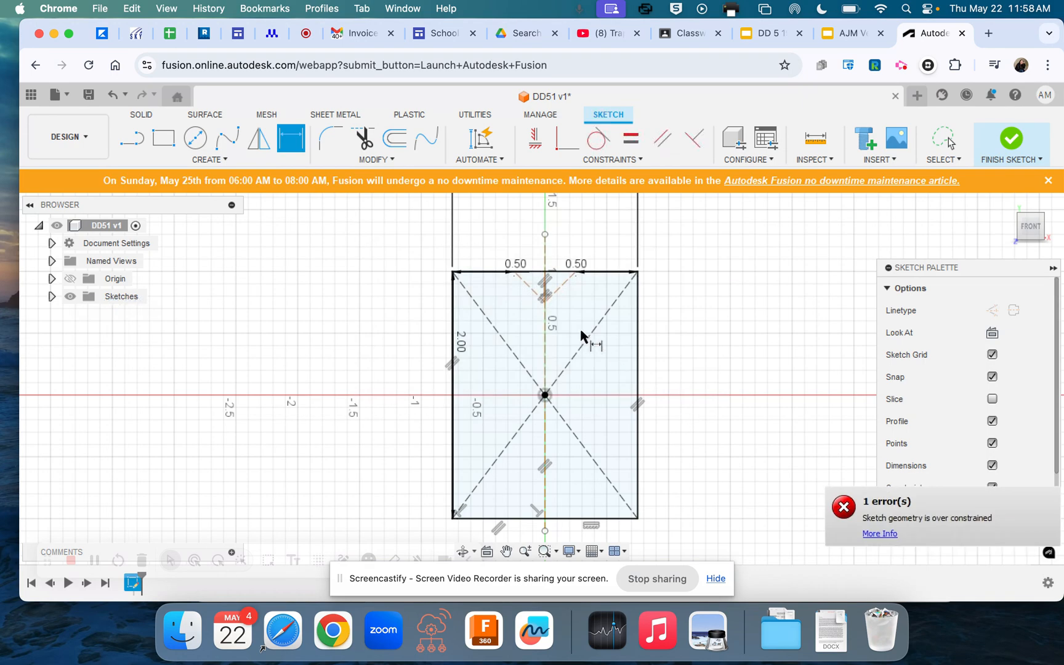
# - Delete the long vertical construction centerline that runs through the rectangle
pyautogui.click(546, 285)
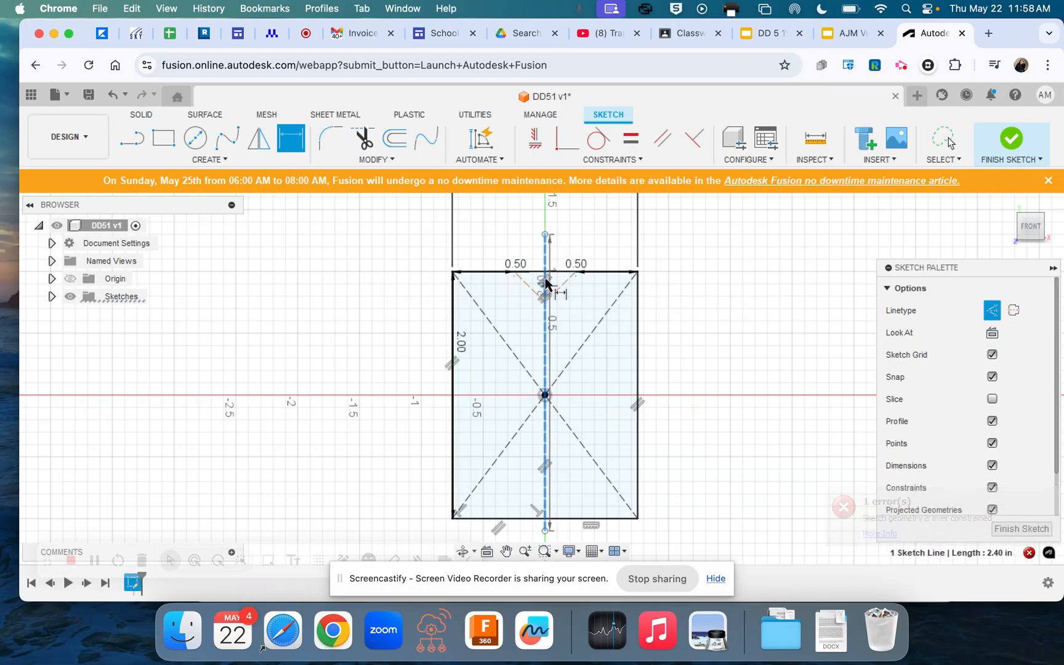
pyautogui.rightClick(546, 285)
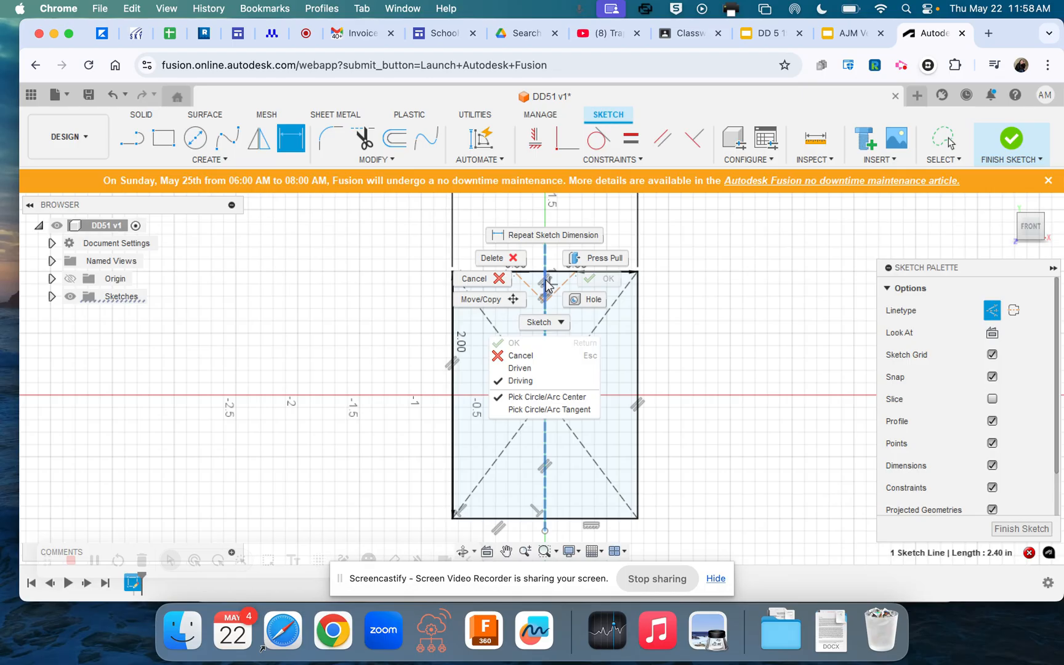
pyautogui.press('Escape')
pyautogui.click(547, 285)
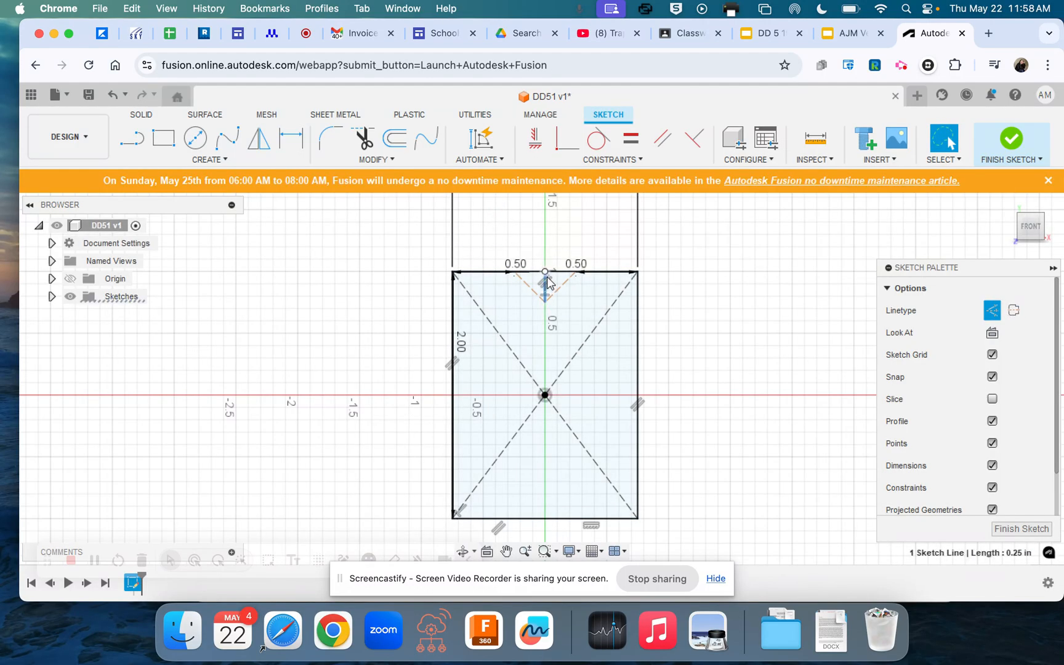
pyautogui.click(550, 285)
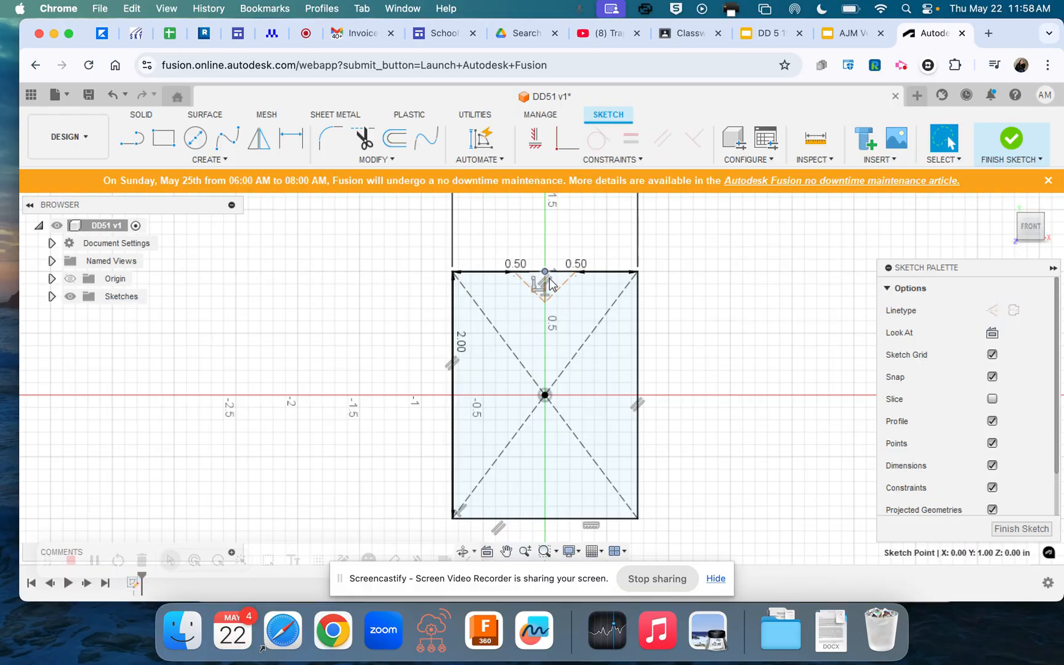
pyautogui.click(536, 292)
pyautogui.rightClick(537, 292)
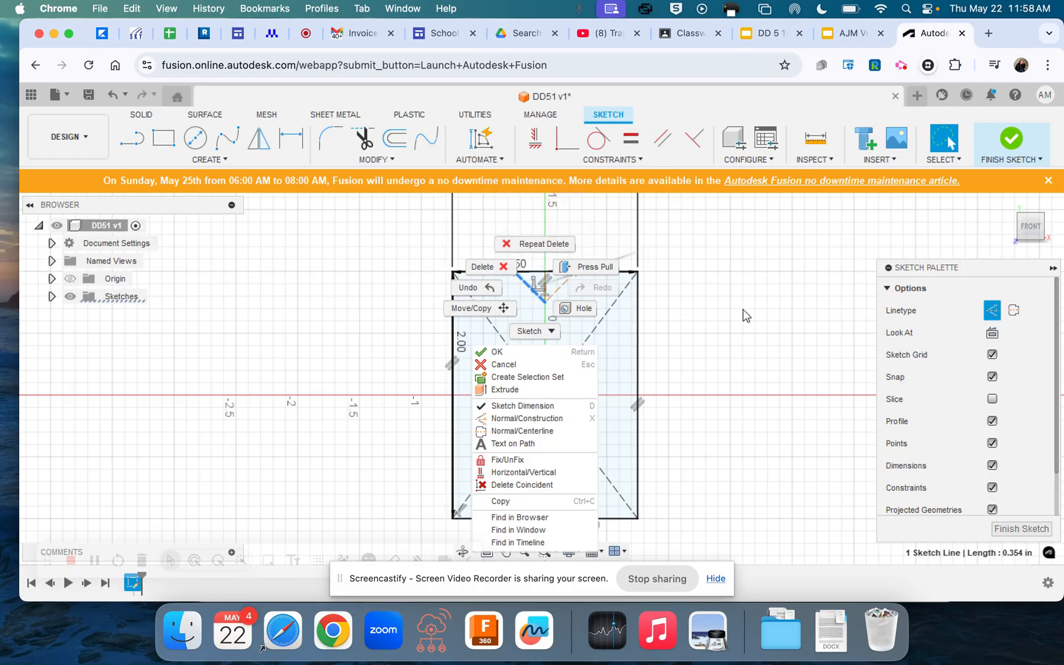
pyautogui.click(664, 303)
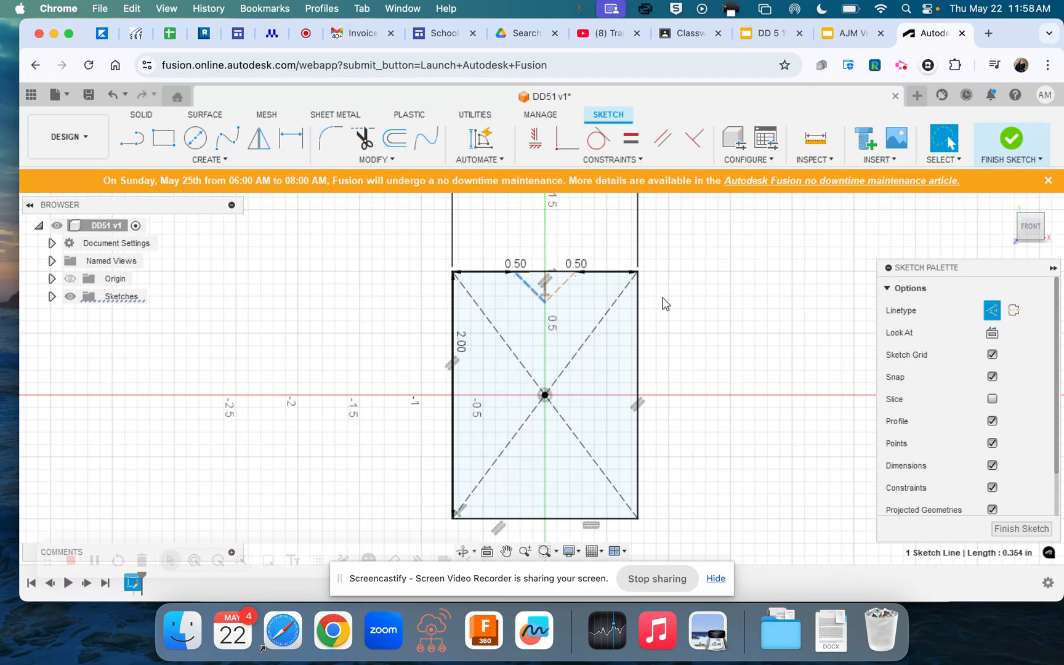
# - Delete the short vertical line inside the V notch, between the rectangle's upper edge and the V's tip
pyautogui.click(547, 299)
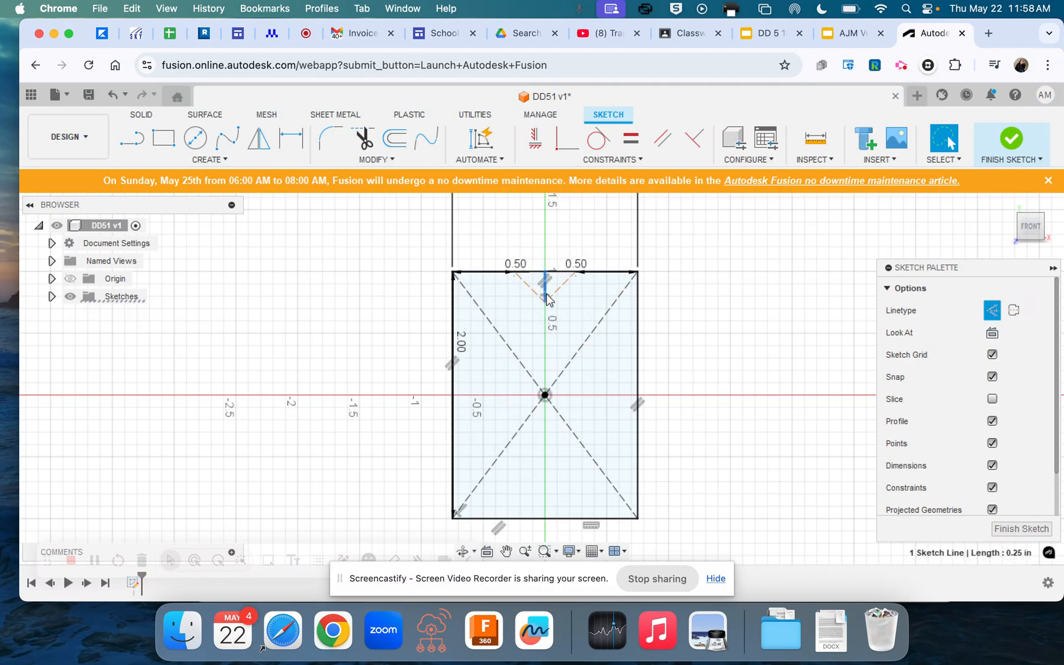
pyautogui.rightClick(546, 299)
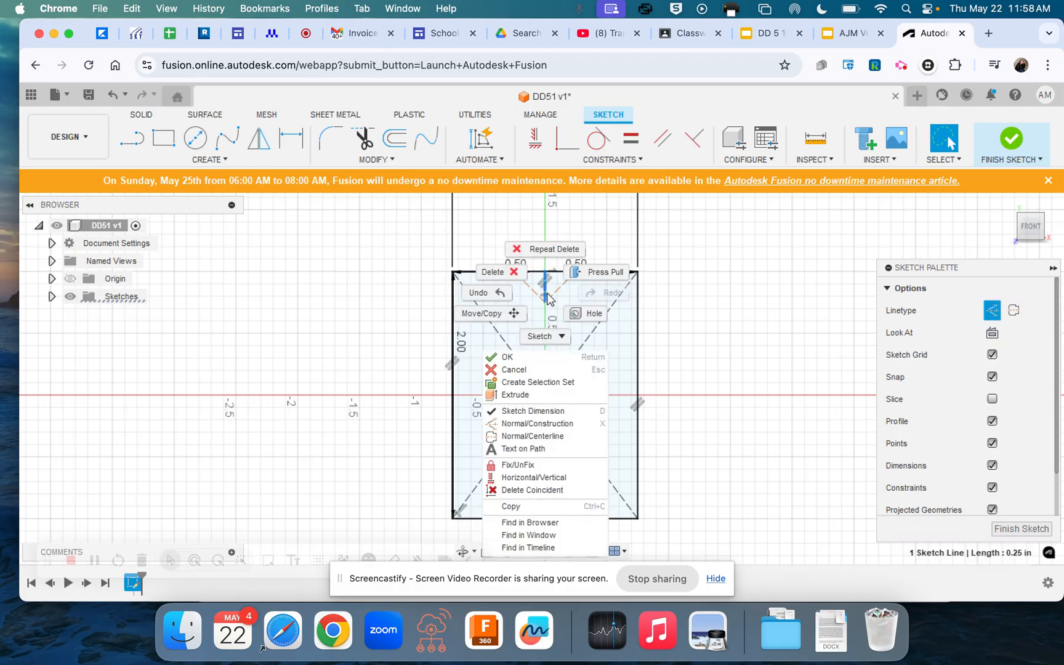
pyautogui.press('Escape')
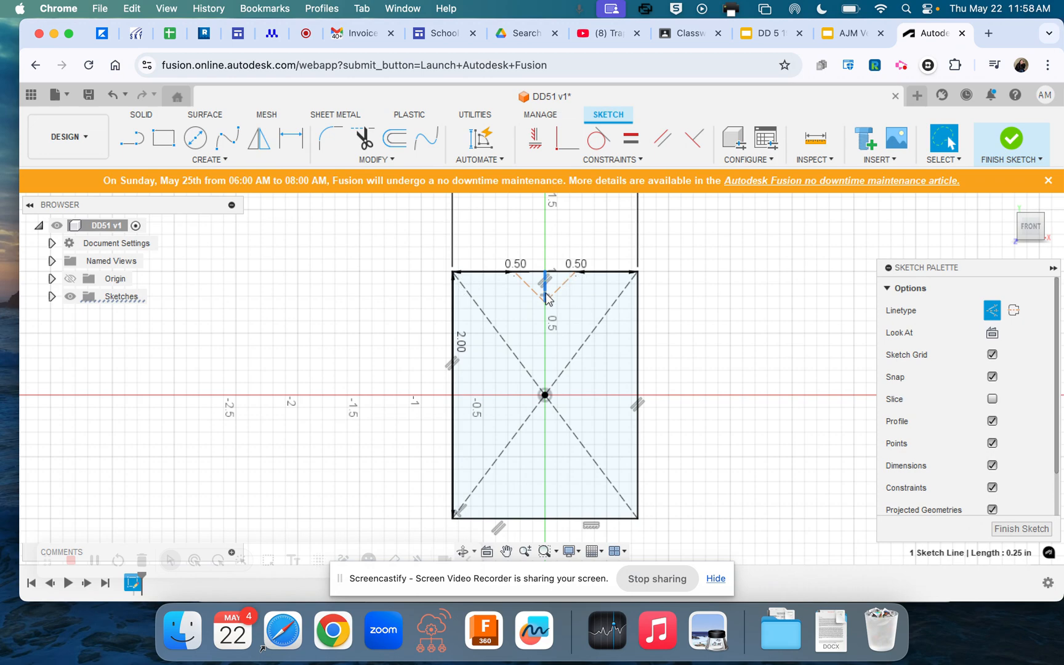
pyautogui.rightClick(546, 299)
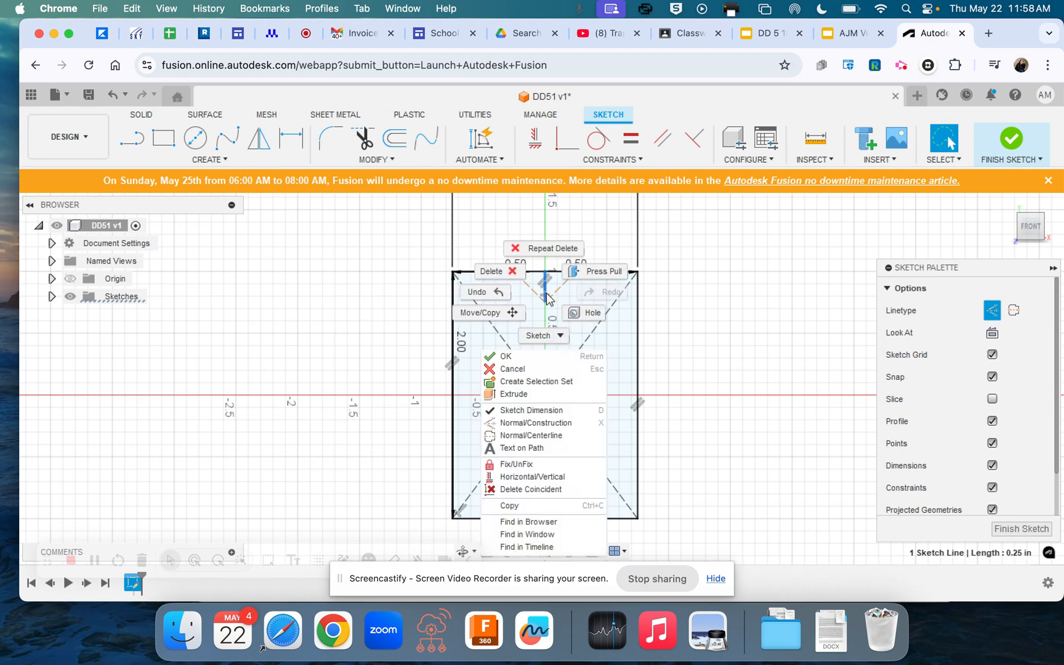
pyautogui.click(512, 272)
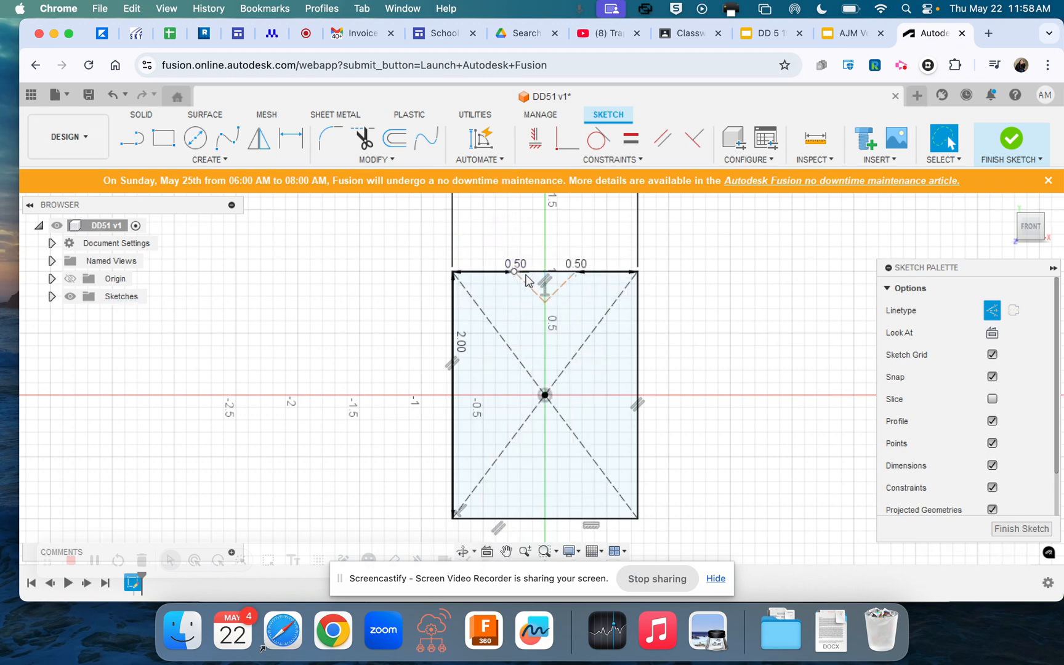
# - Delete the perpendicular constraint between the two legs of the V notch
pyautogui.click(545, 297)
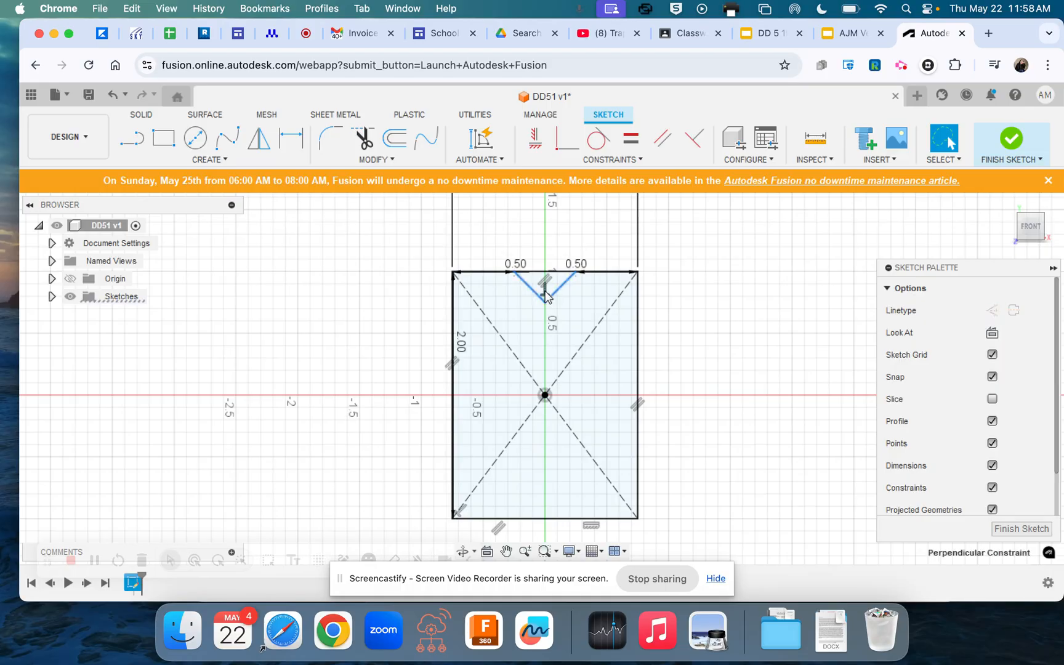
pyautogui.rightClick(546, 297)
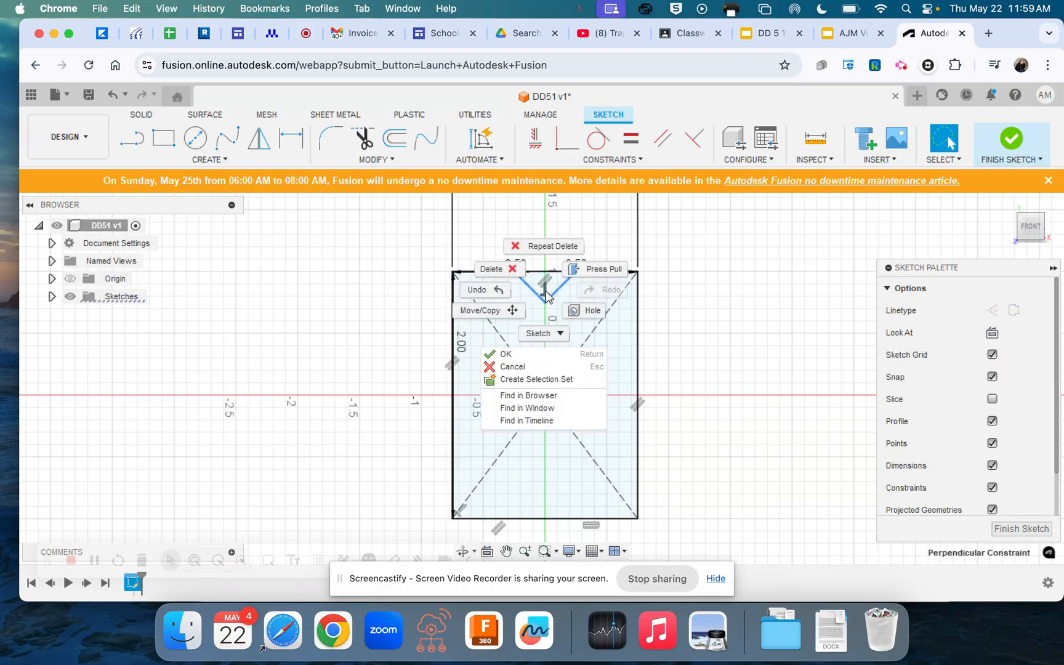
pyautogui.click(515, 272)
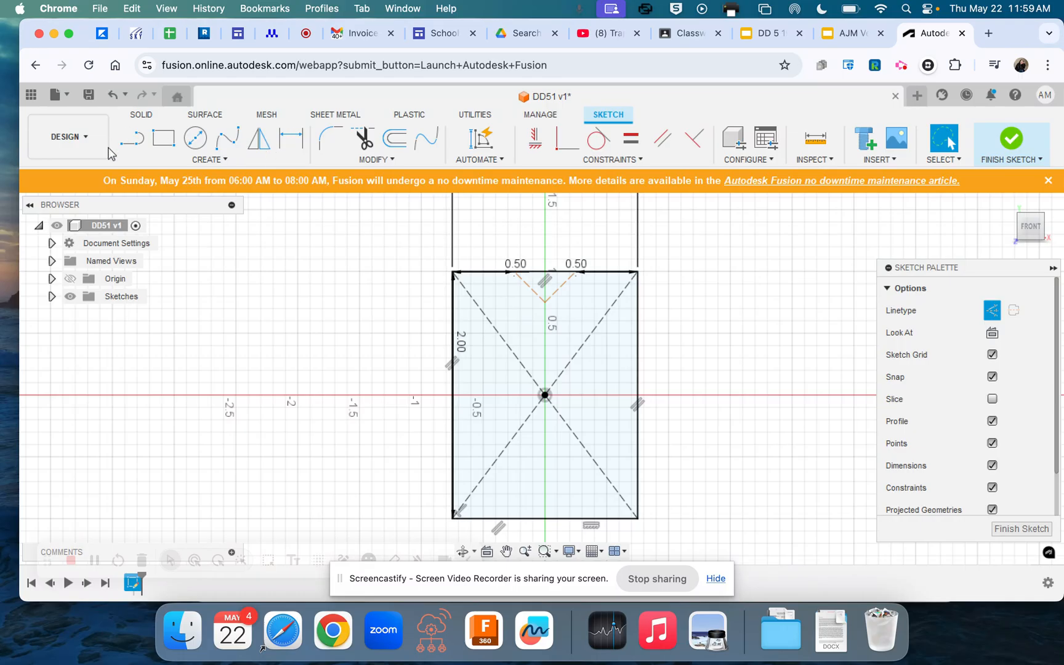
# - Draw a vertical construction line on the center axis from above the rectangle's upper edge to below the V notch's tip
pyautogui.click(135, 161)
pyautogui.click(138, 174)
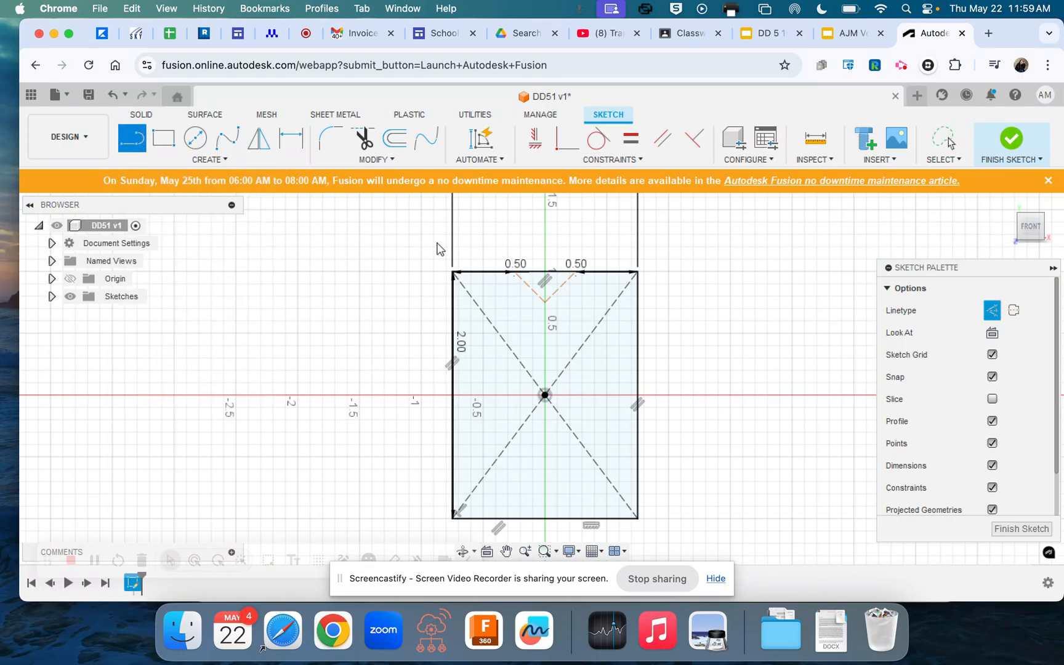
pyautogui.click(544, 233)
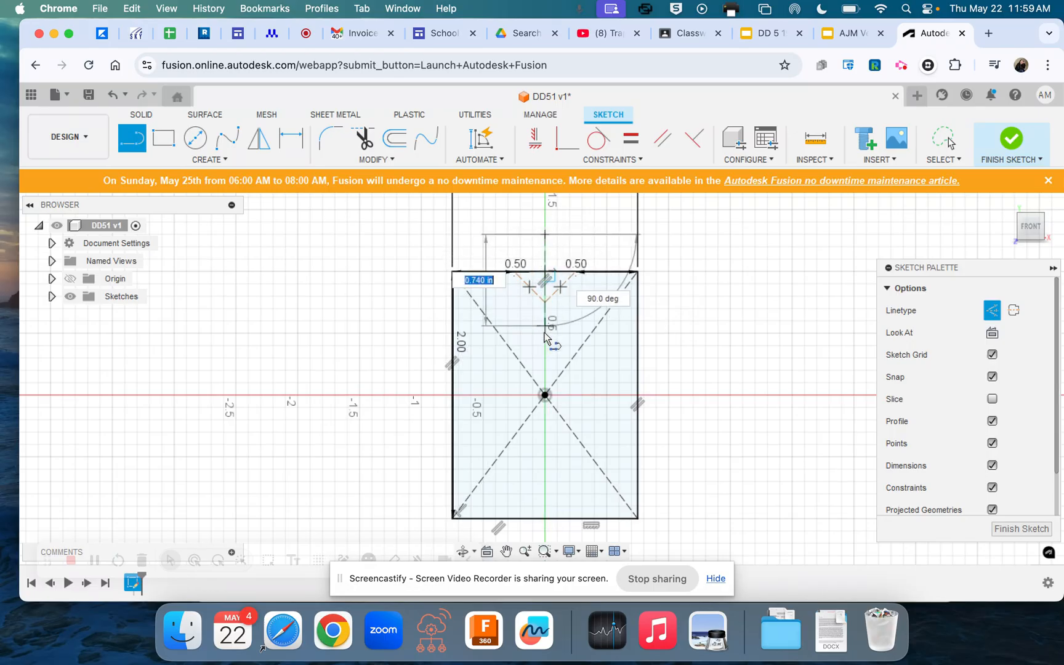
pyautogui.click(545, 345)
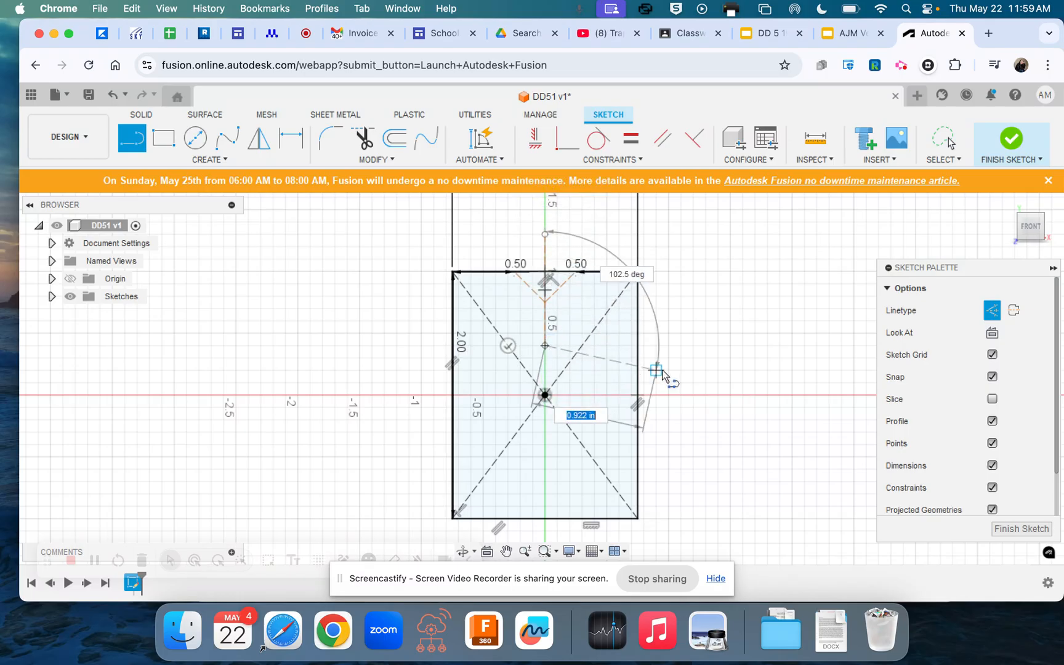
pyautogui.press('Escape')
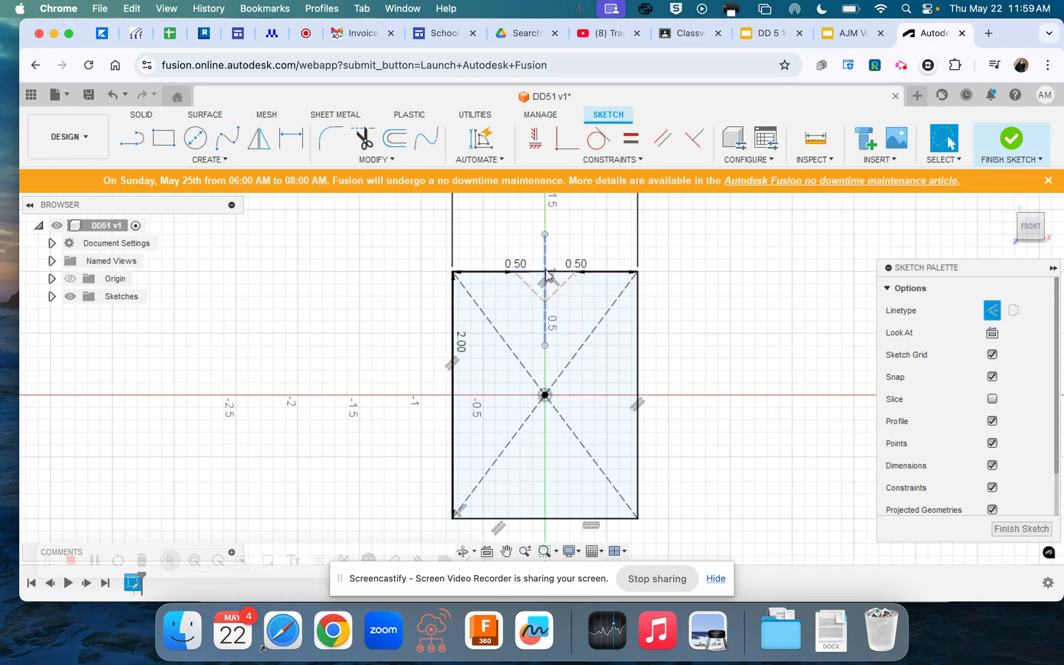
# - Dimension the notch depth from the rectangle's upper edge to the tip of the V as 0.25 in
pyautogui.press('d')
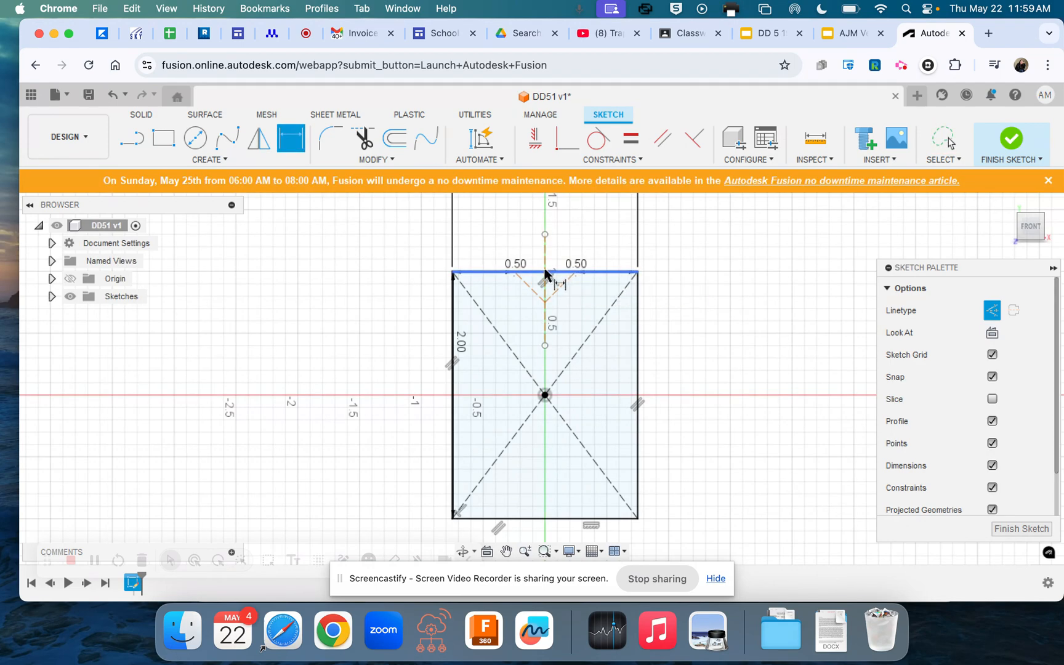
pyautogui.click(545, 272)
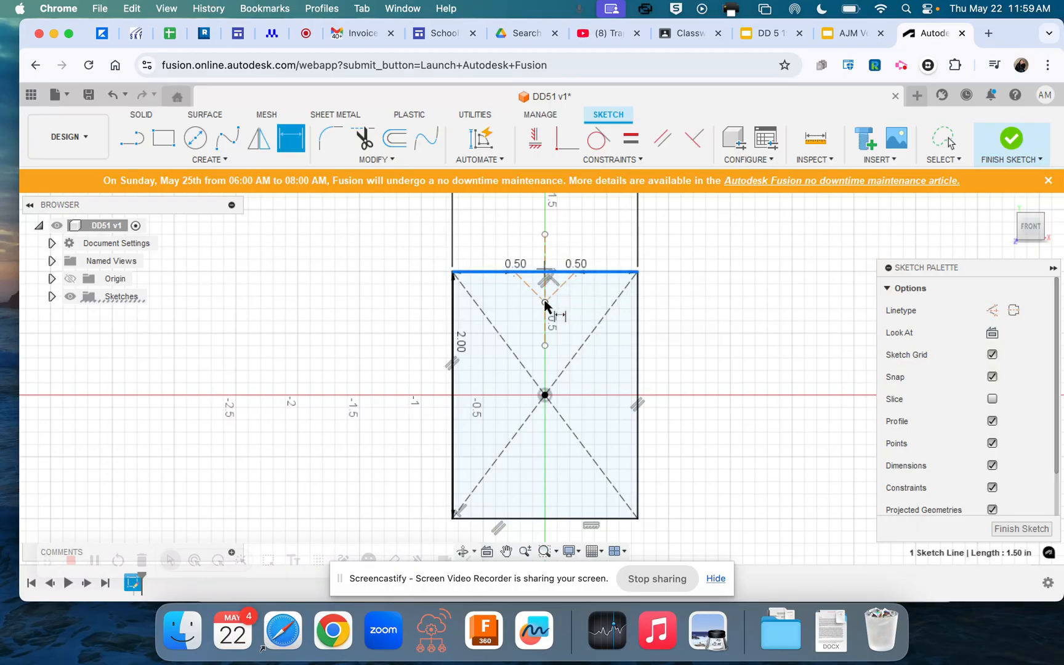
pyautogui.click(545, 303)
pyautogui.click(547, 302)
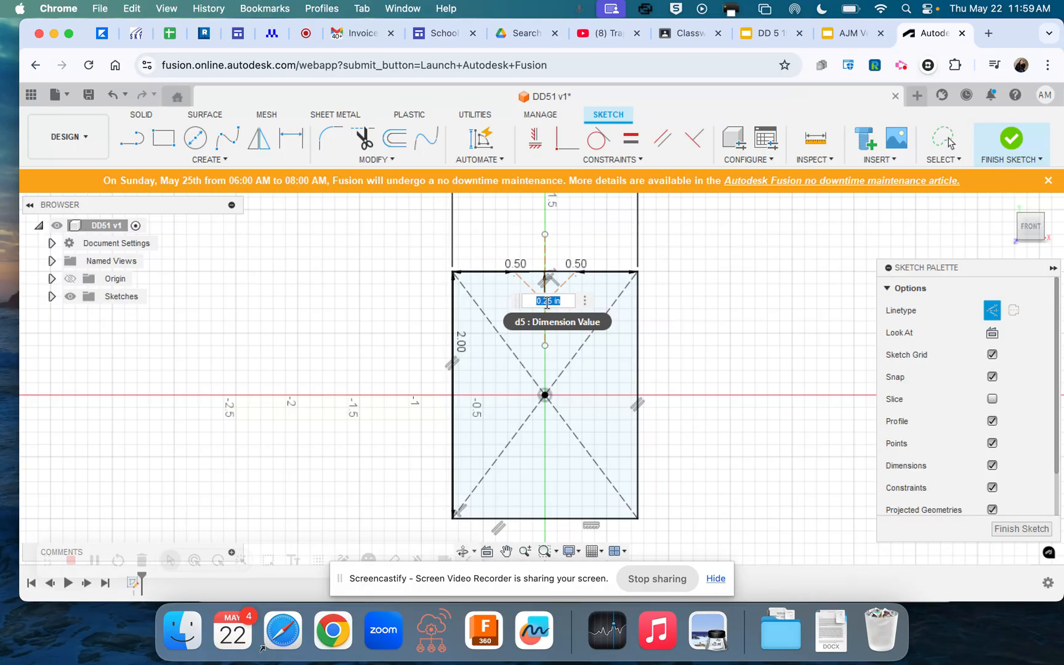
pyautogui.press('BackSpace')
pyautogui.write('.25')
pyautogui.press('Return')
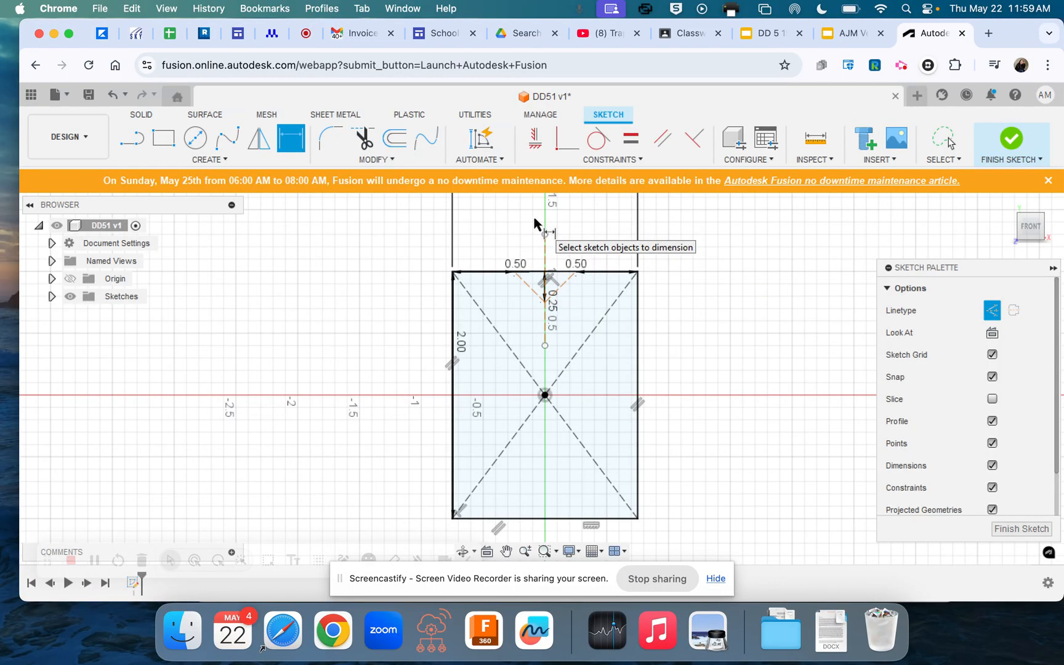
pyautogui.click(1010, 139)
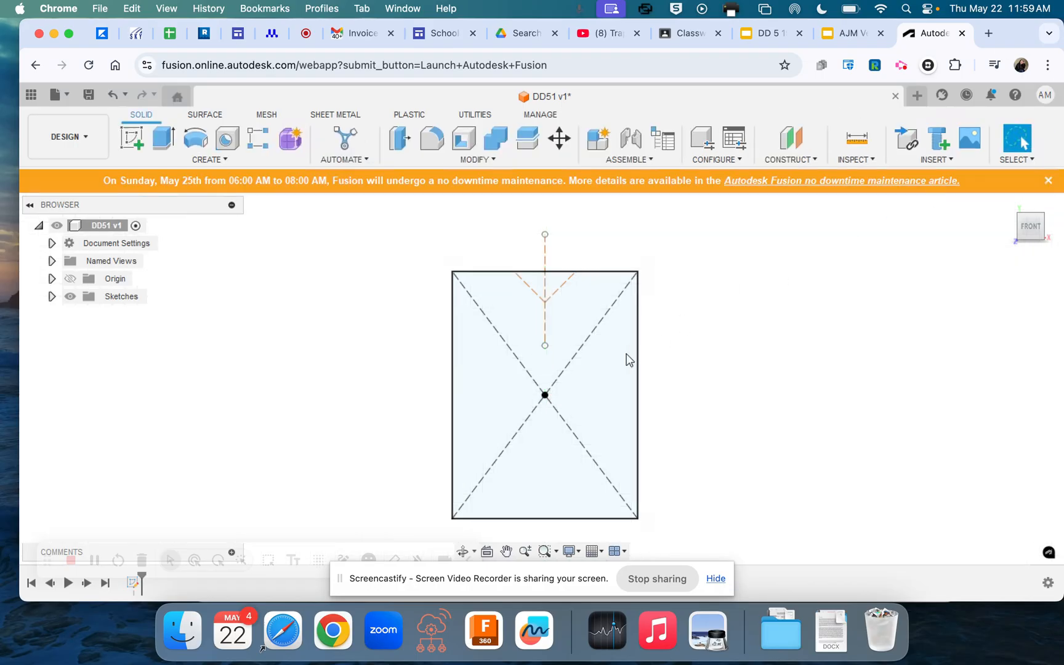
pyautogui.click(546, 363)
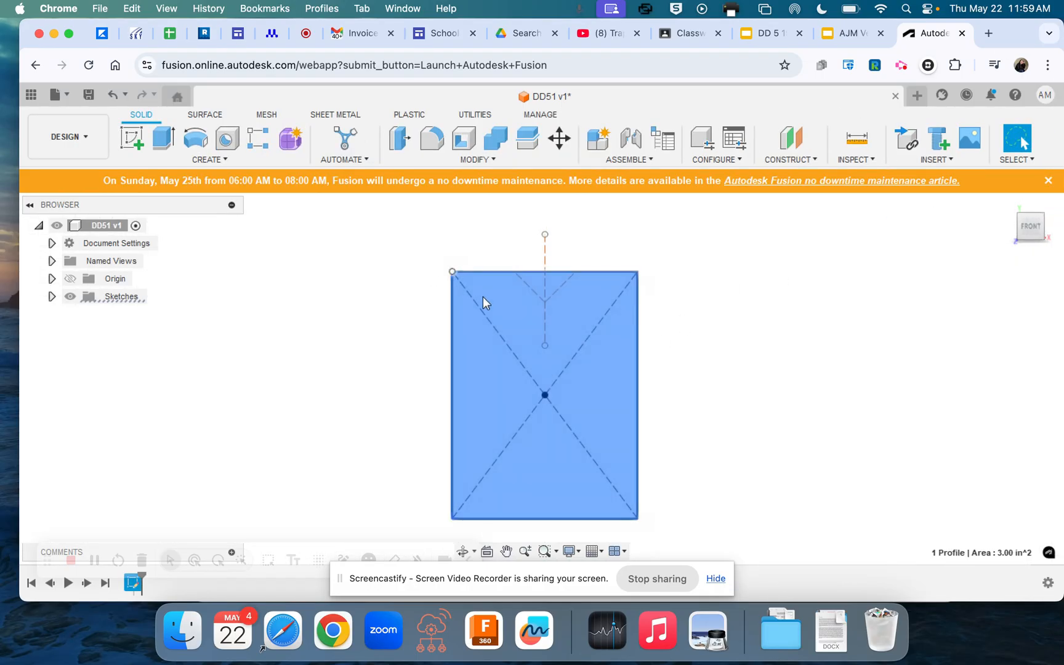
pyautogui.click(114, 97)
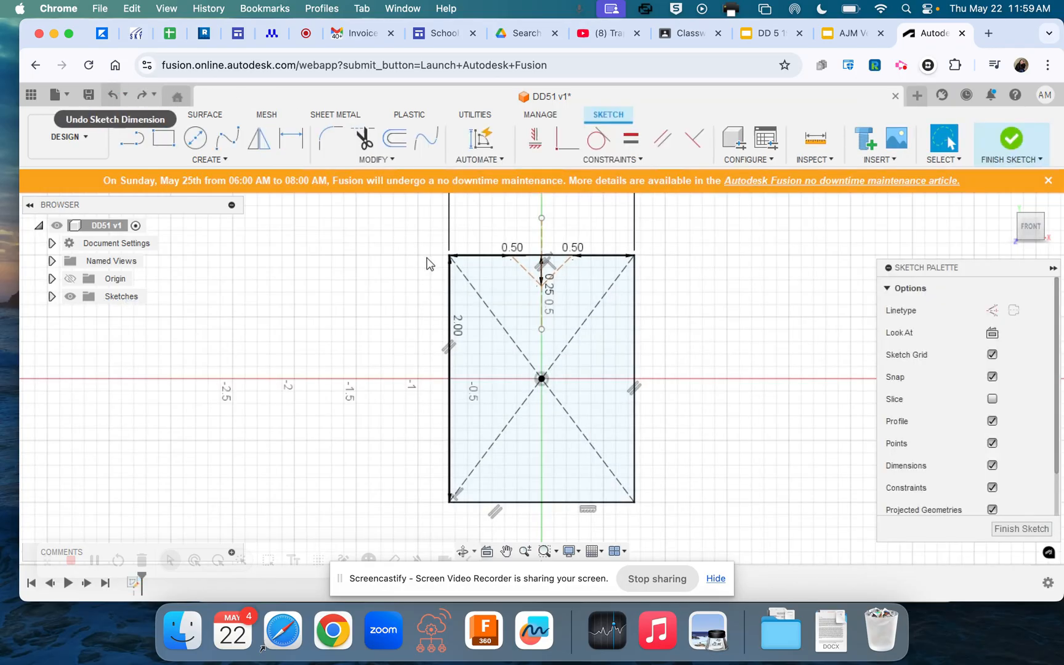
# - Convert both legs of the V notch from construction lines to normal lines and finish the sketch
pyautogui.click(527, 273)
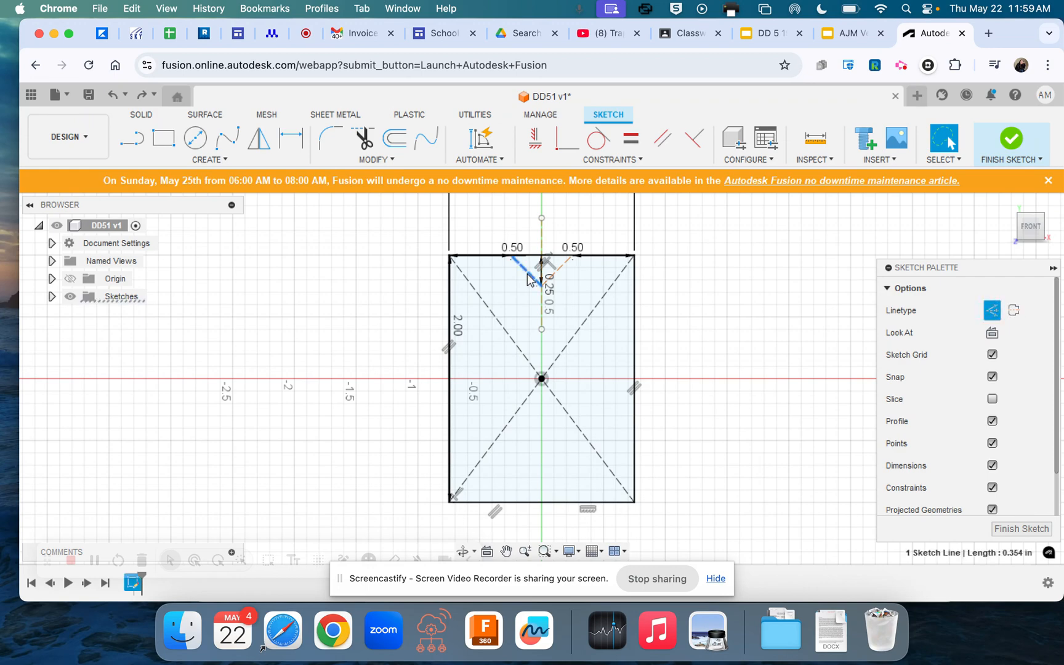
pyautogui.click(992, 310)
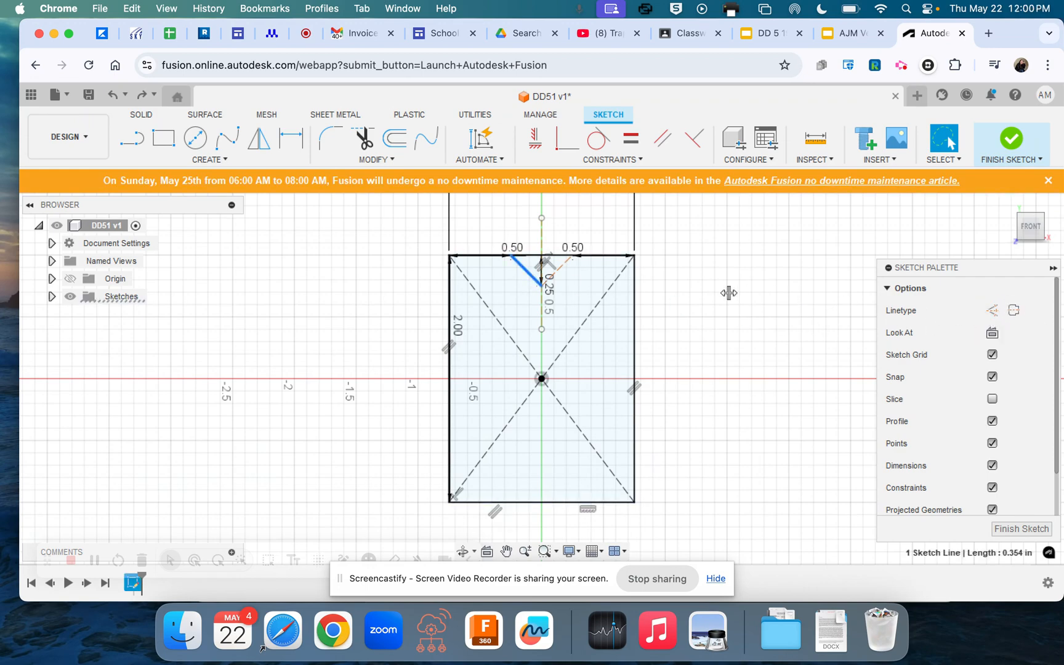
pyautogui.click(567, 267)
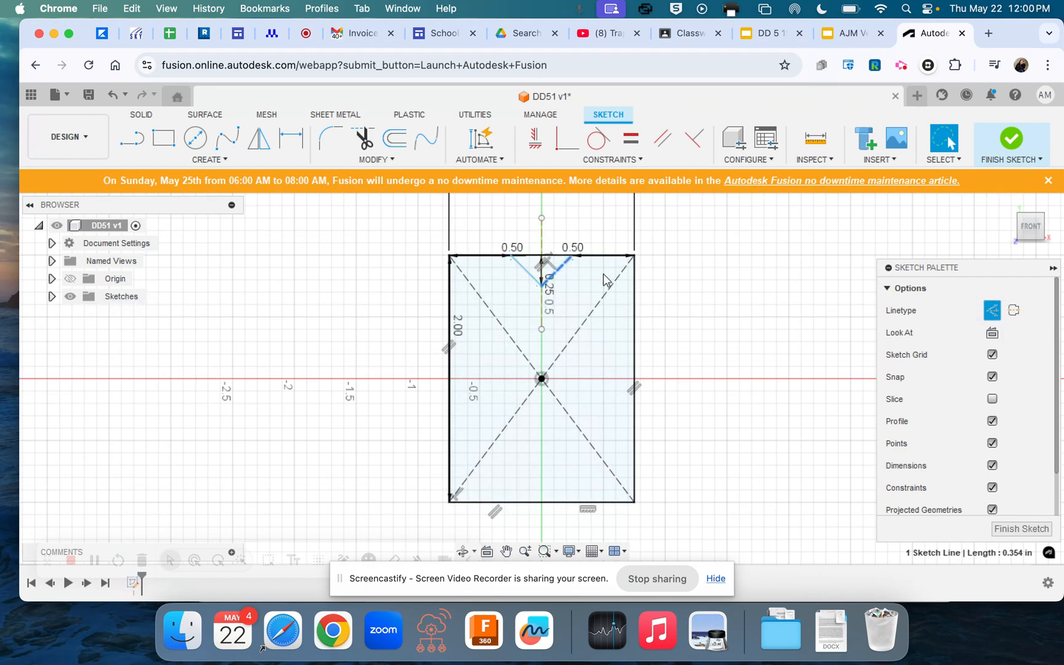
pyautogui.click(994, 314)
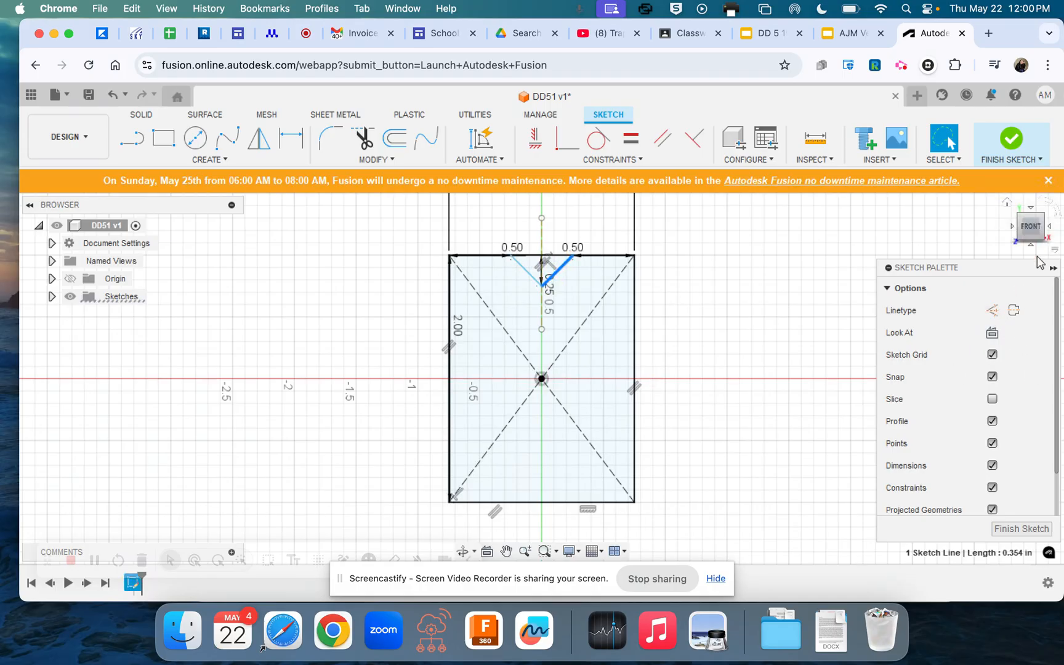
pyautogui.click(518, 293)
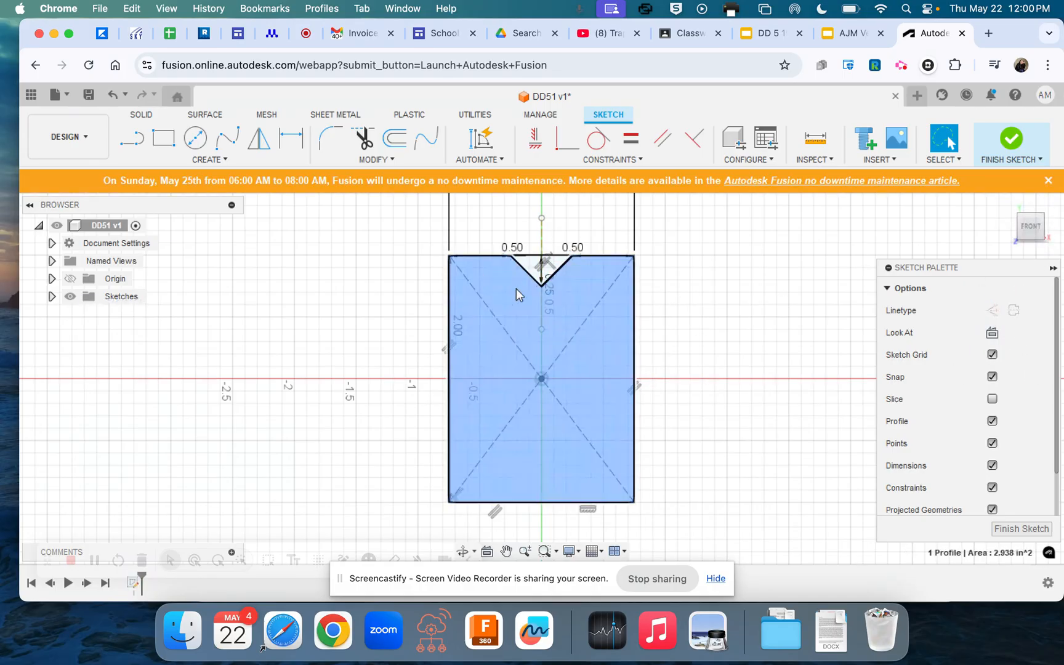
pyautogui.click(168, 160)
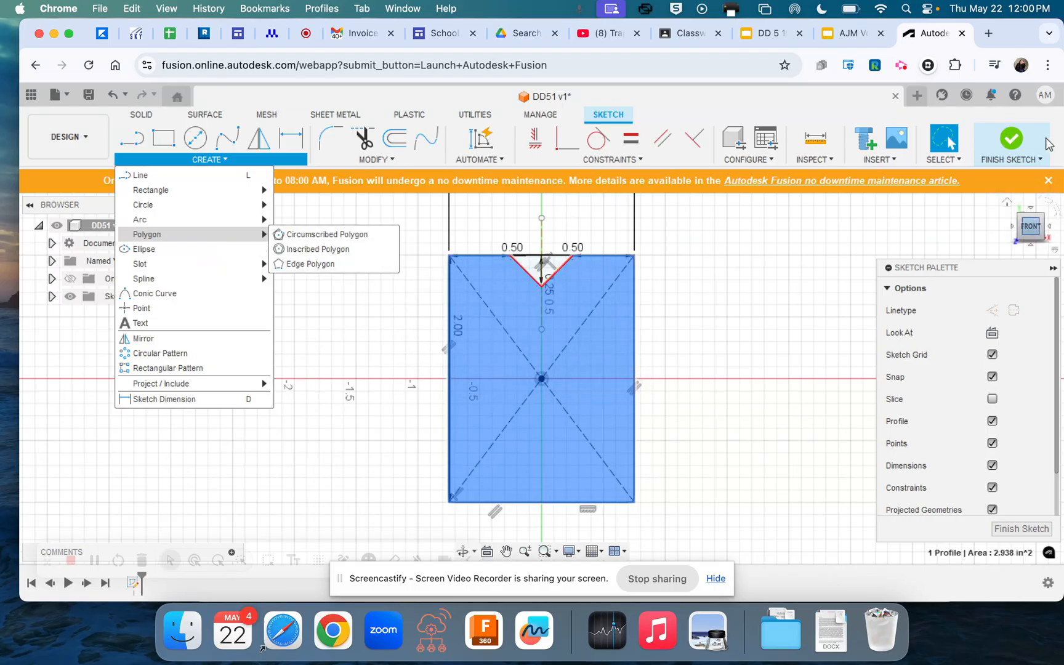
pyautogui.click(1014, 142)
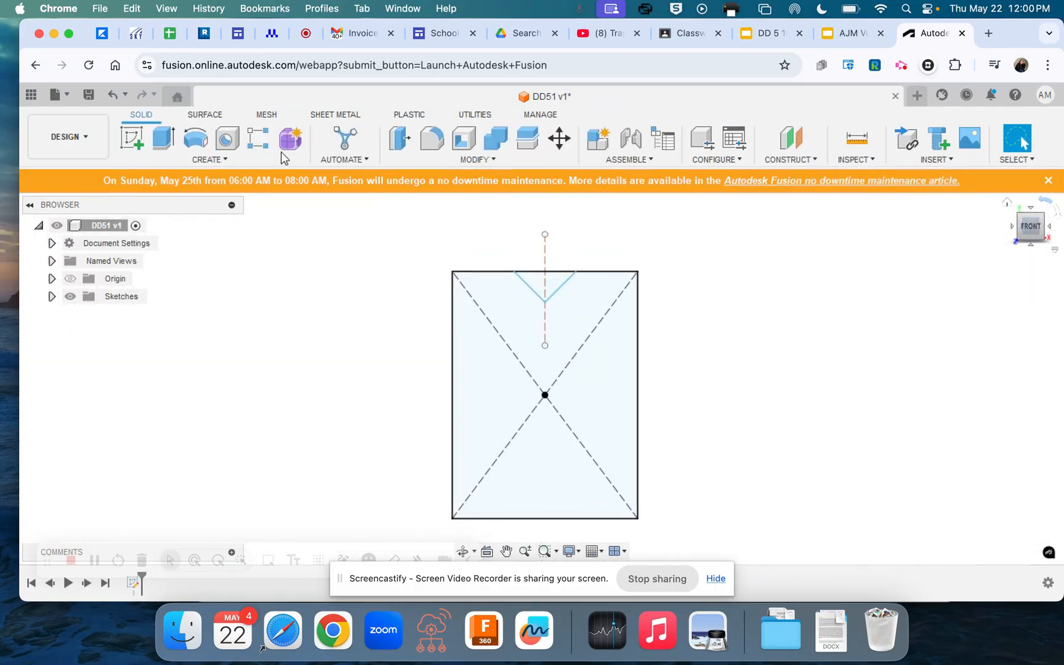
# - Extrude the notched front profile, leaving out the V, to one side as a new body
pyautogui.click(207, 160)
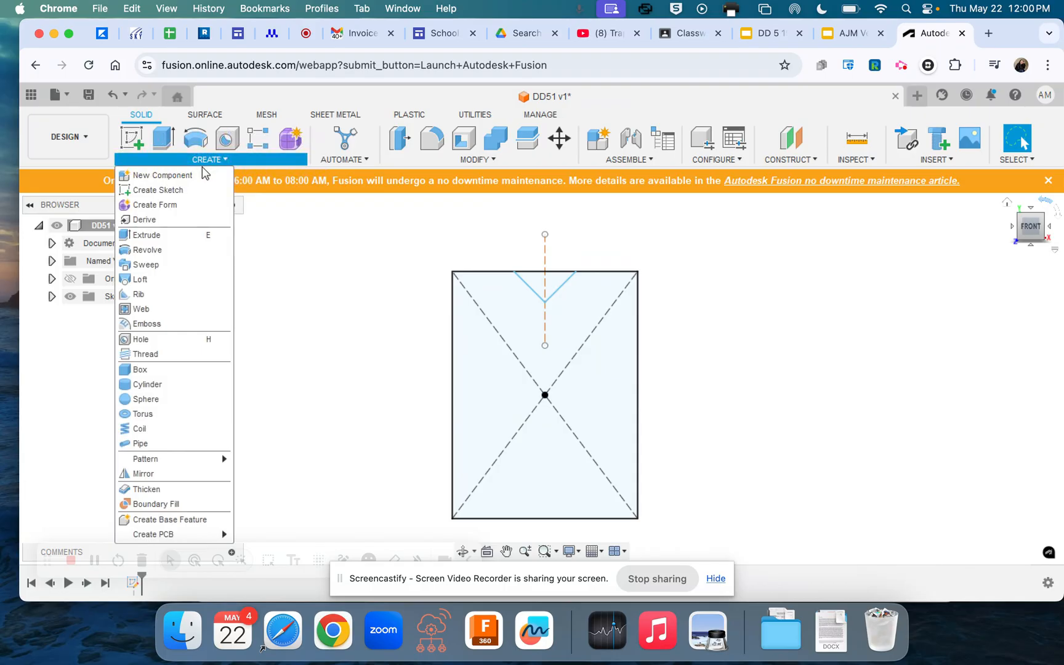
pyautogui.click(170, 236)
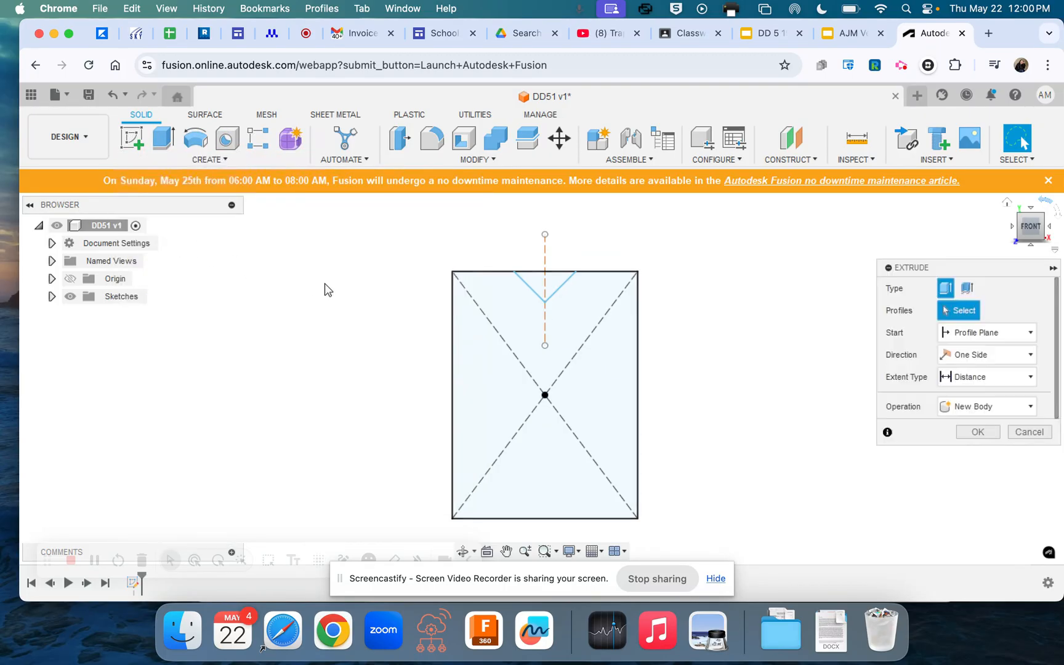
pyautogui.click(519, 352)
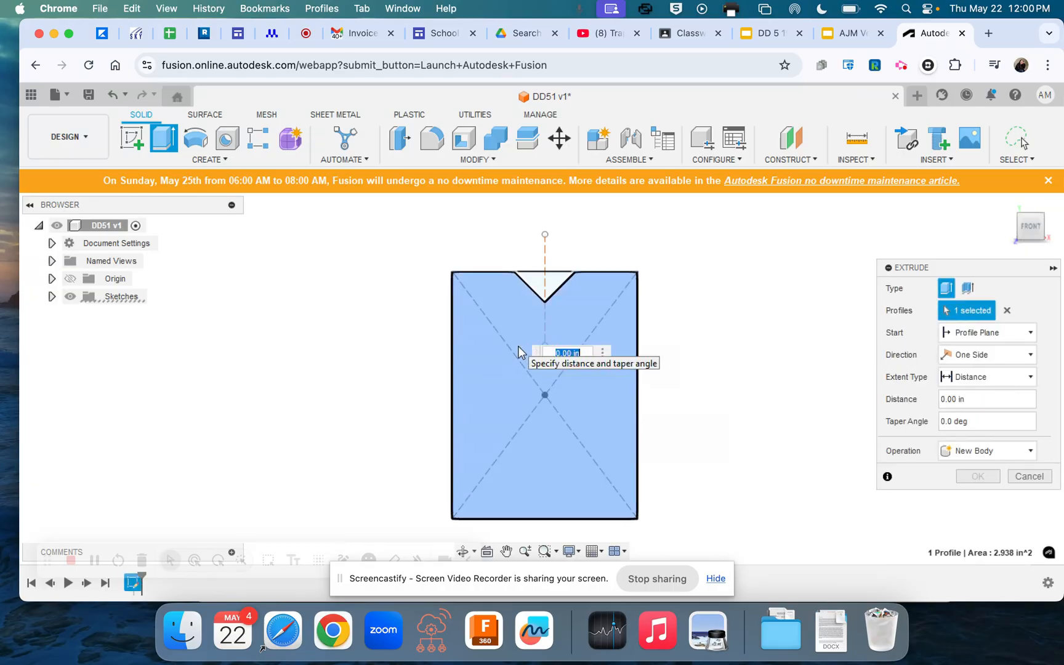
pyautogui.press('BackSpace')
pyautogui.press('Return')
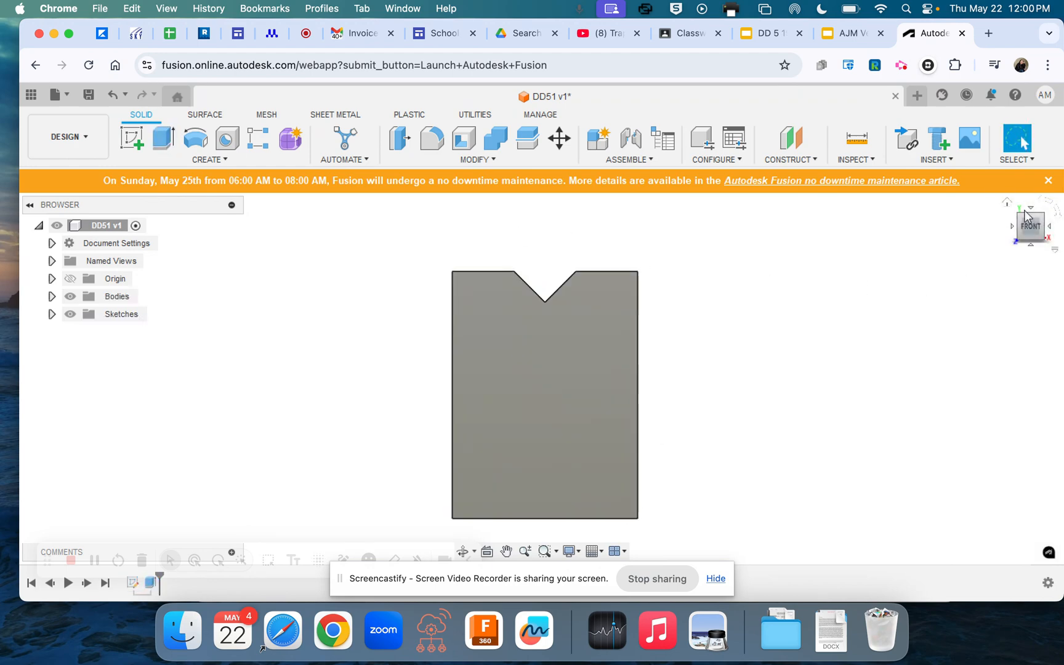
# - Sketch a rectangle about 1.5 by 0.48 in on the body's front face, starting at its lower corner and spanning the full width
pyautogui.keyDown('shift'); pyautogui.moveTo(542, 370); pyautogui.dragTo(541, 378, button='middle'); pyautogui.keyUp('shift')
pyautogui.click(531, 414)
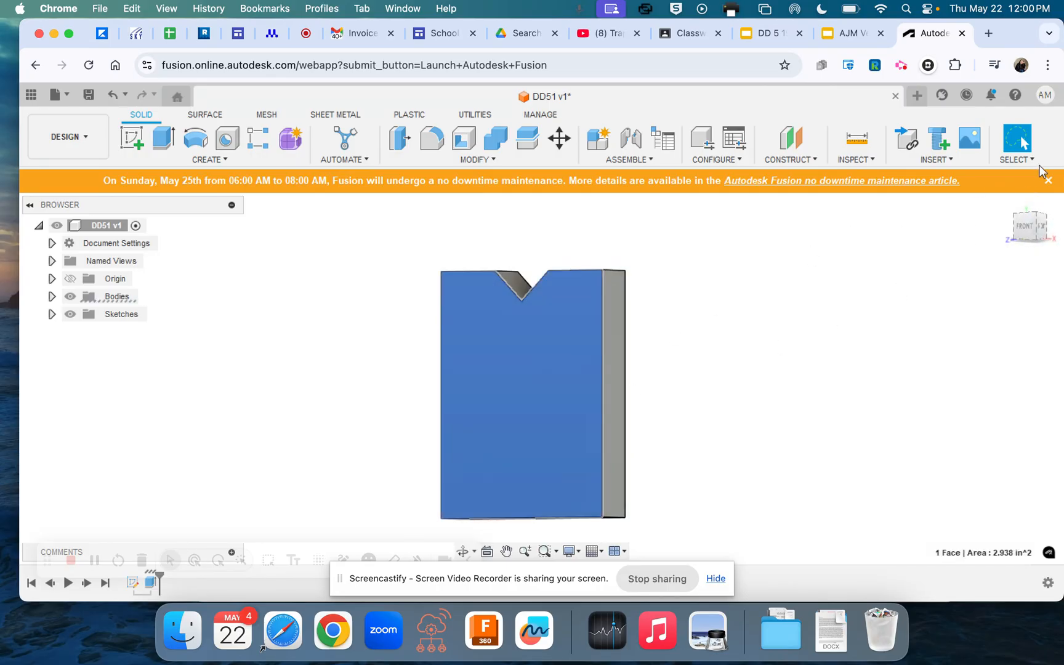
pyautogui.click(142, 161)
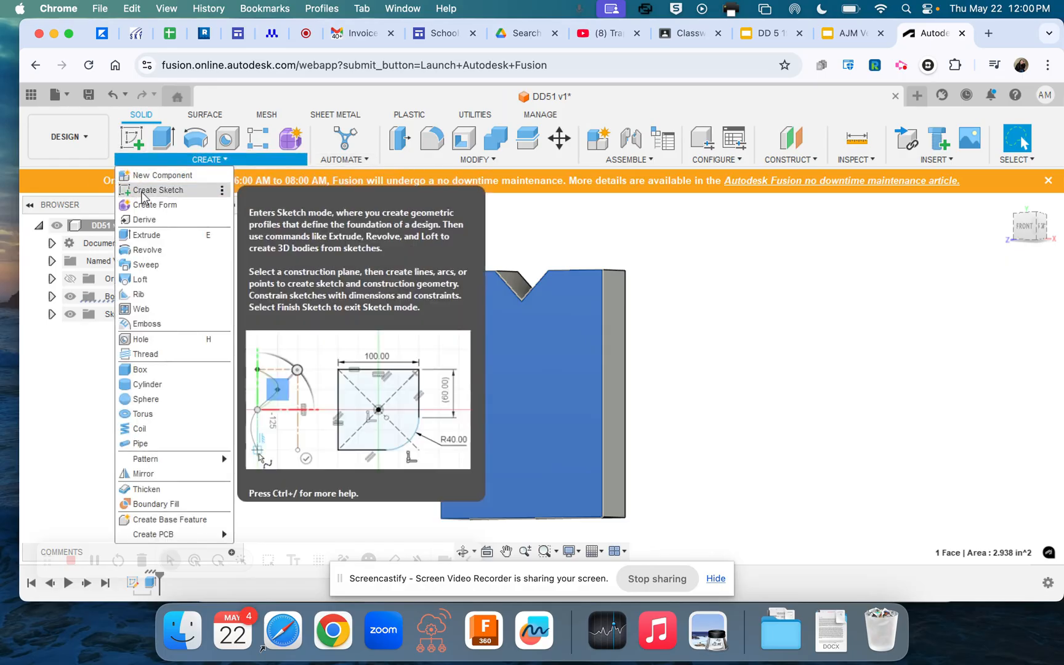
pyautogui.click(168, 184)
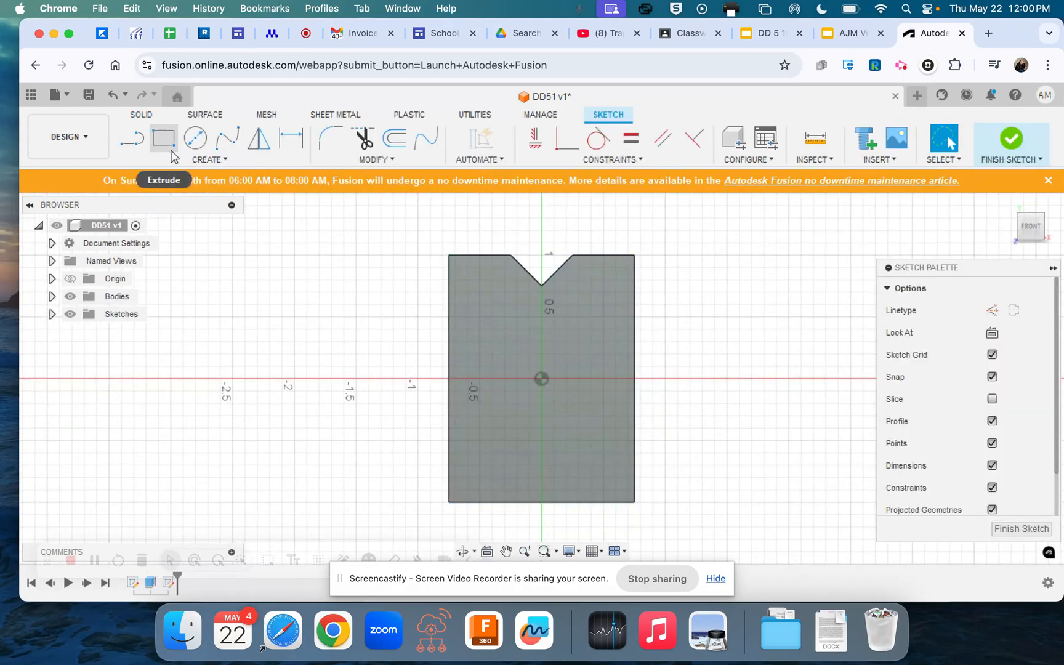
pyautogui.click(168, 145)
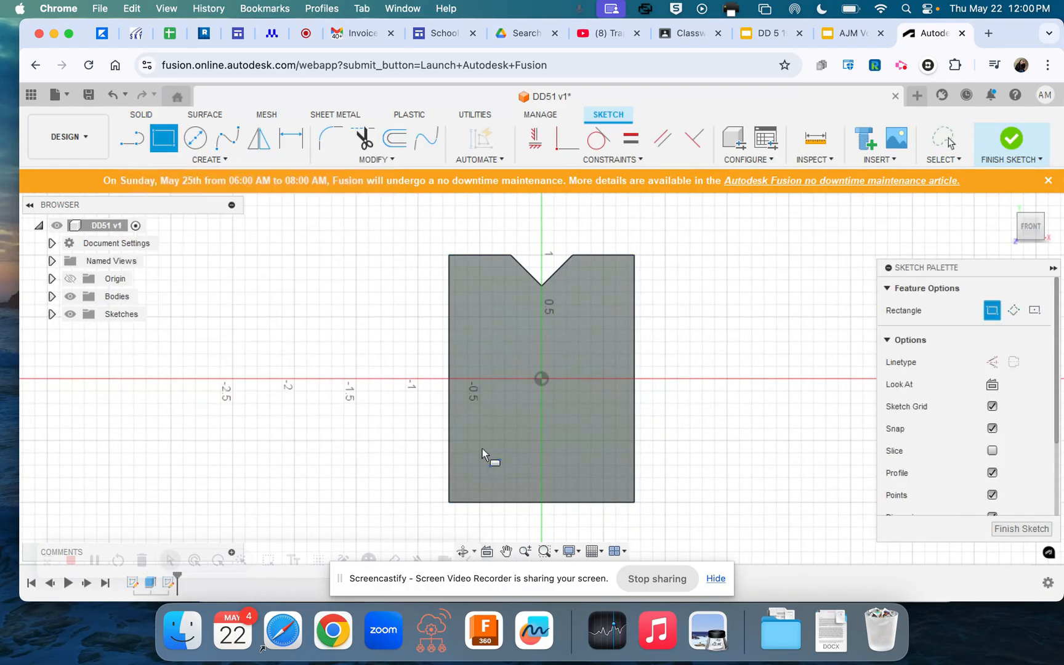
pyautogui.click(450, 503)
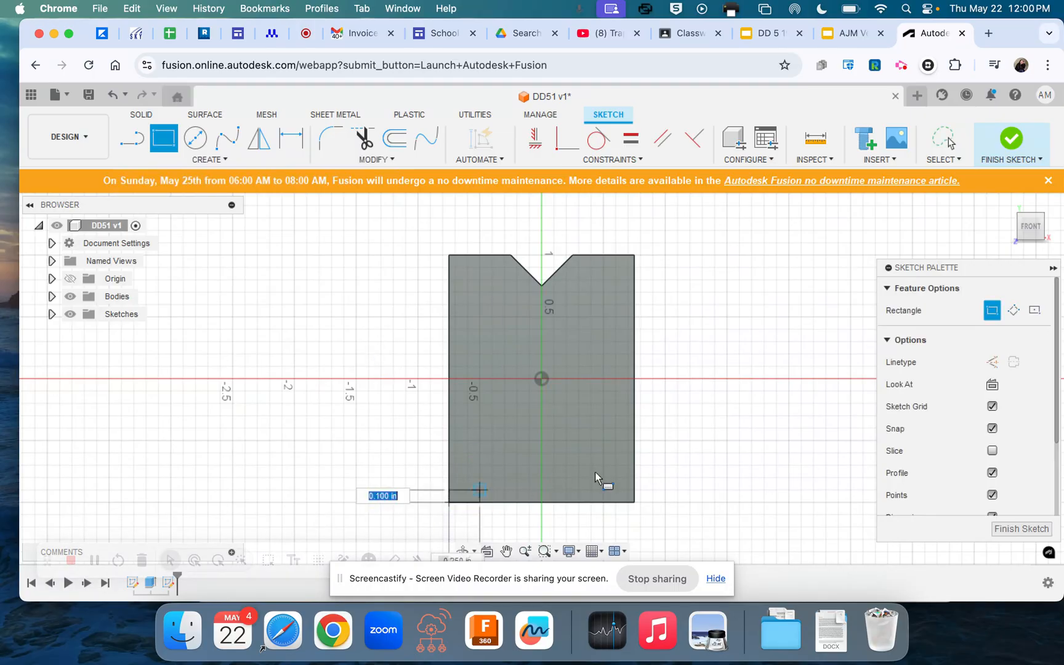
pyautogui.click(634, 442)
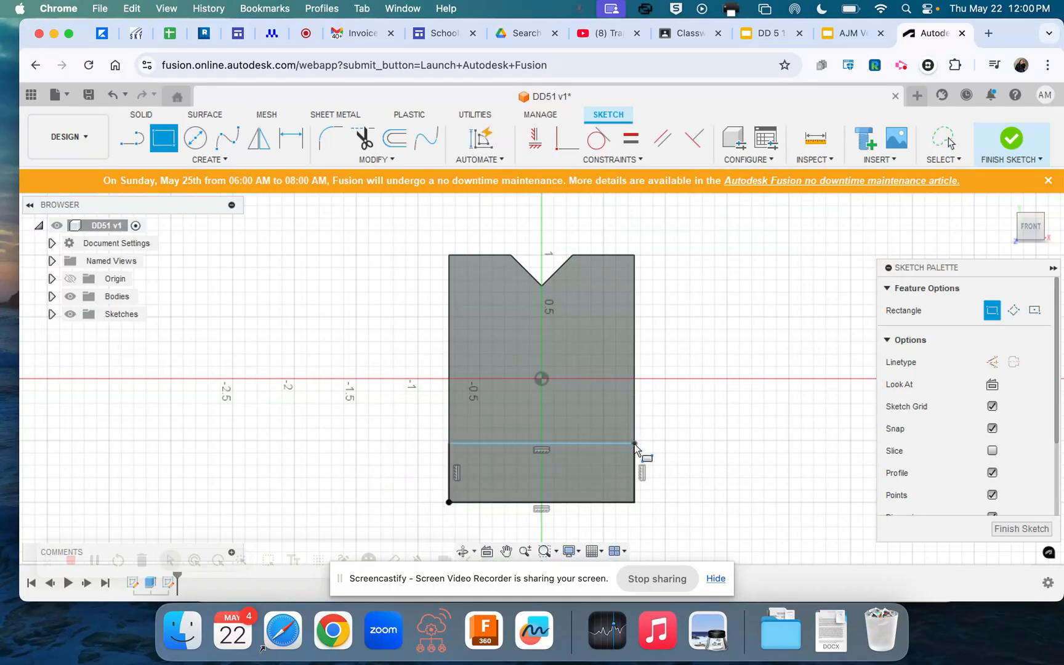
# - Dimension the rectangle's height between its lower and upper lines as 0.375 in and finish the sketch
pyautogui.press('d')
pyautogui.click(582, 501)
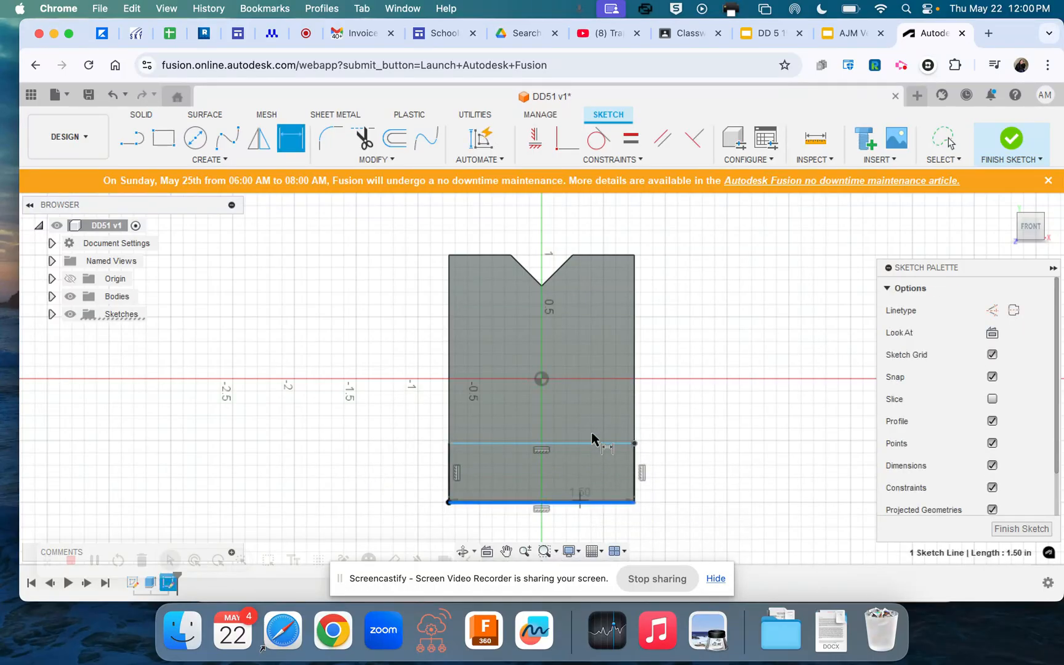
pyautogui.click(586, 443)
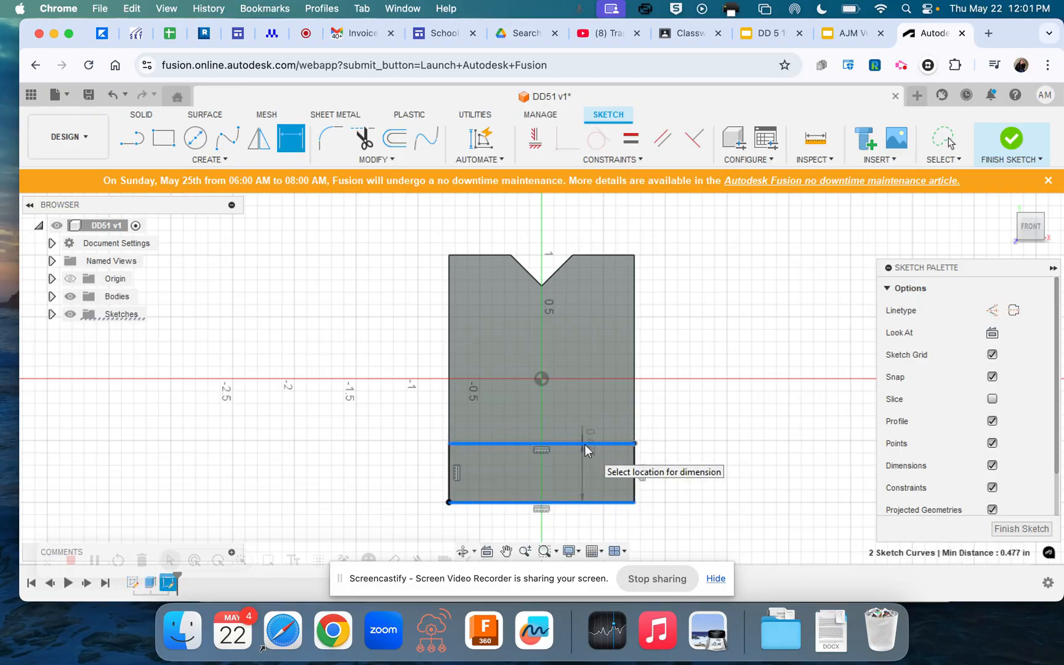
pyautogui.click(586, 447)
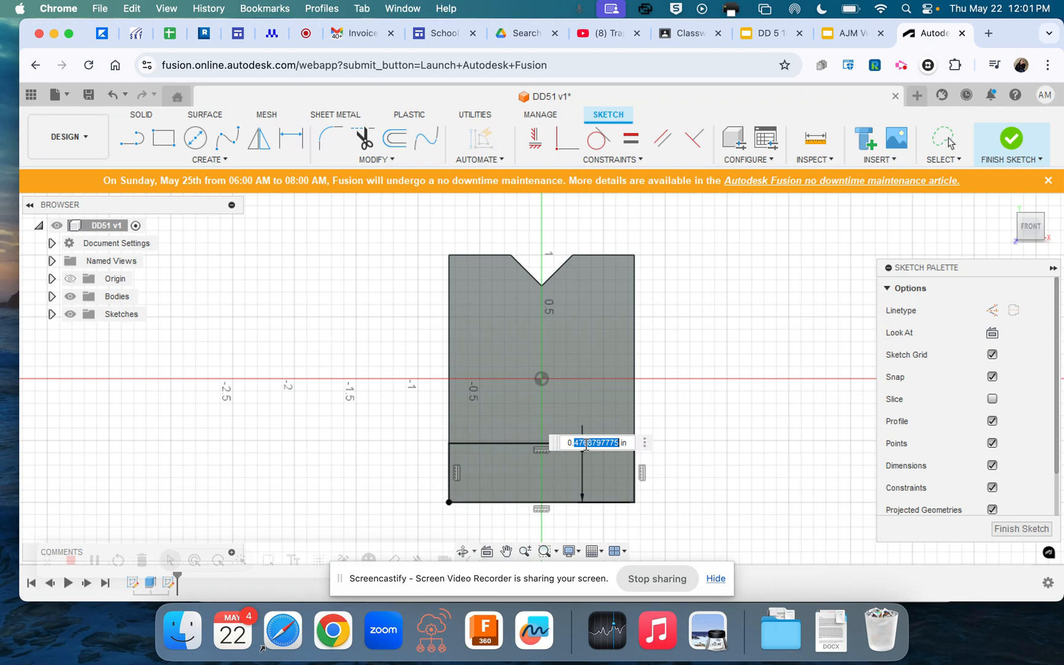
pyautogui.press('BackSpace')
pyautogui.press('Return')
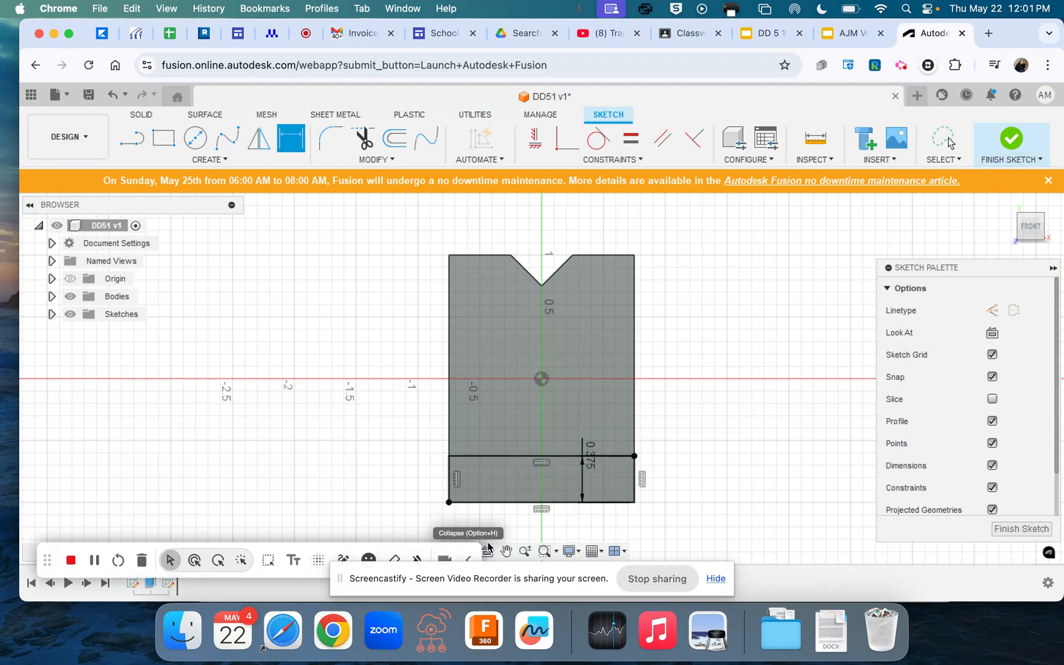
pyautogui.click(1009, 143)
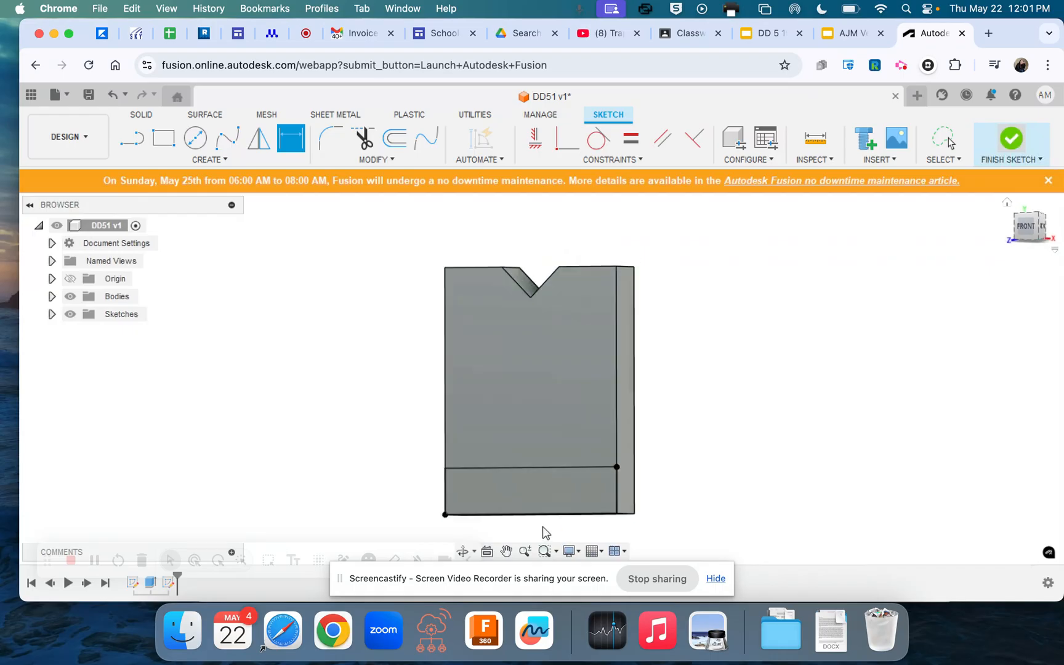
# - Extrude the 0.375 in high rectangle 1.625 in outward from the front face, joining it to the body as the base
pyautogui.click(542, 504)
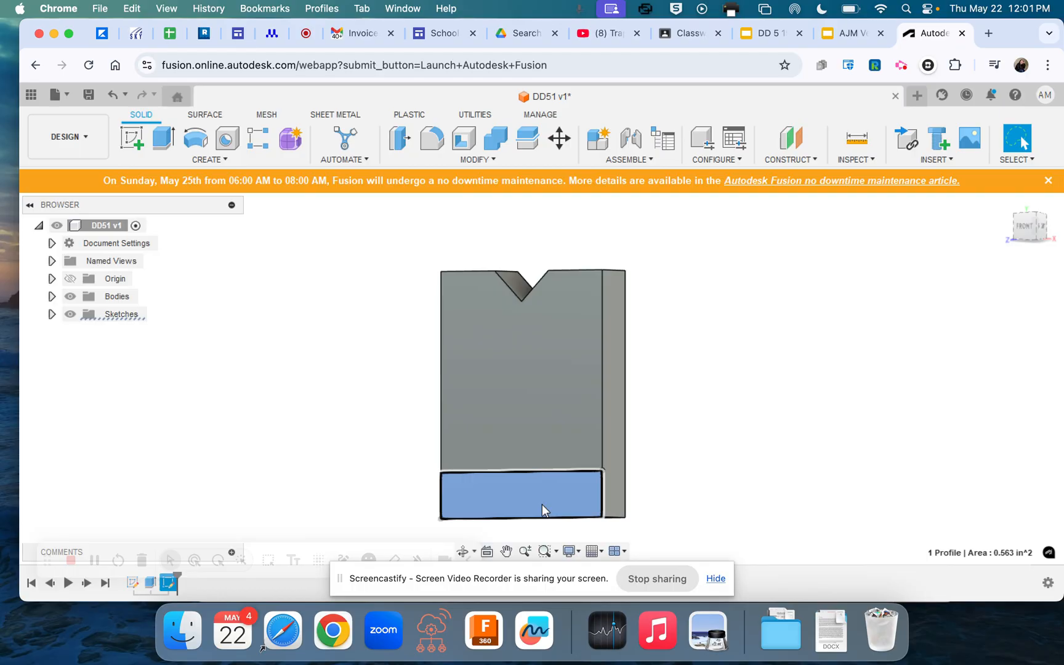
pyautogui.click(558, 501)
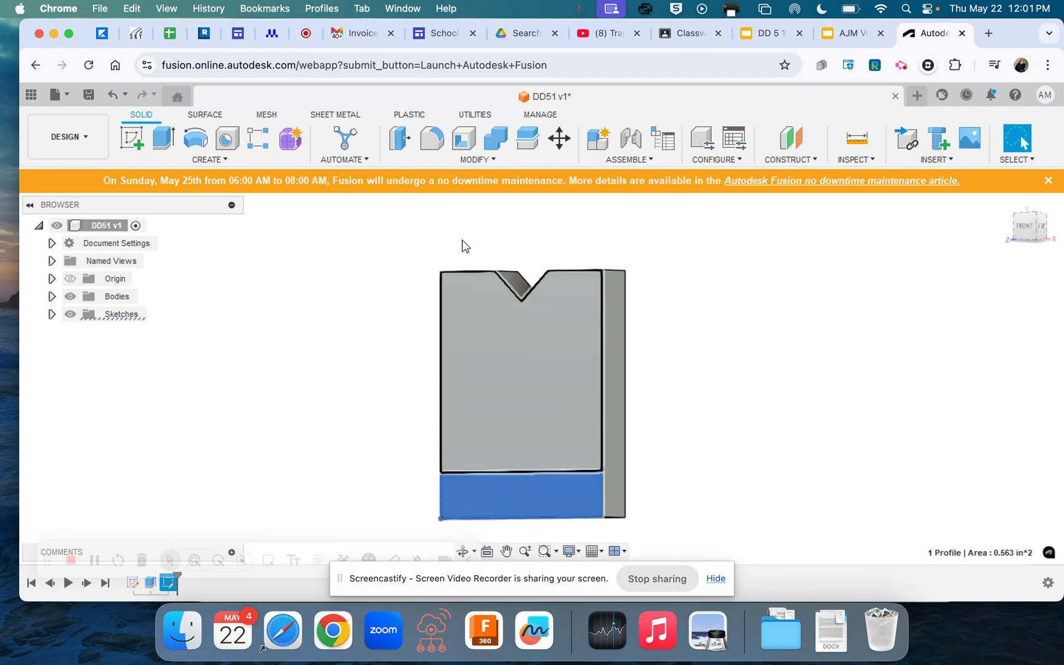
pyautogui.click(166, 161)
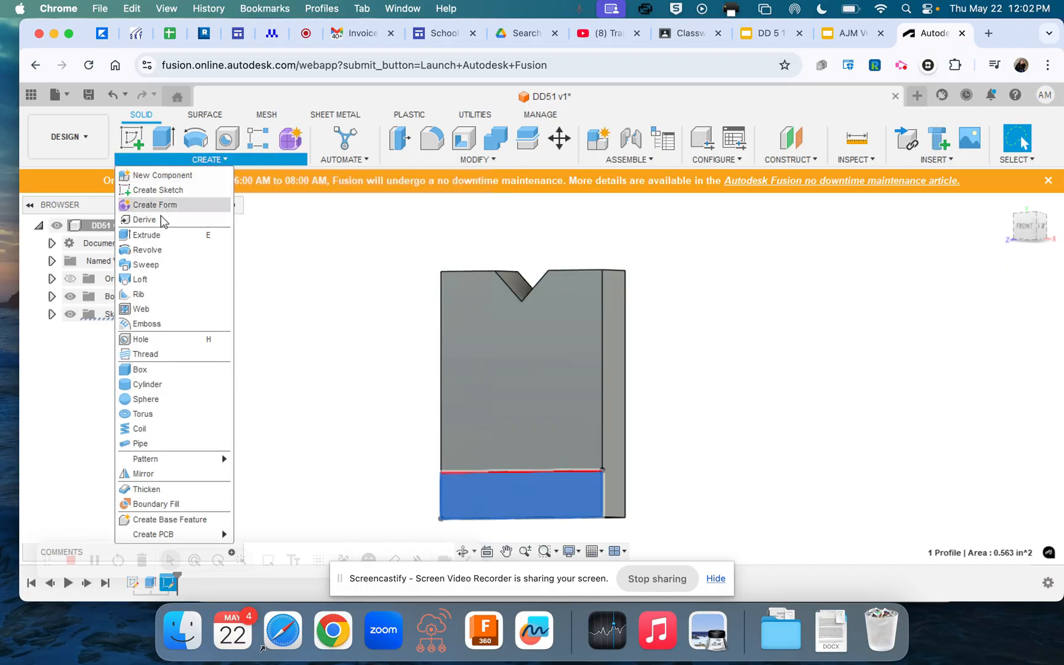
pyautogui.click(163, 234)
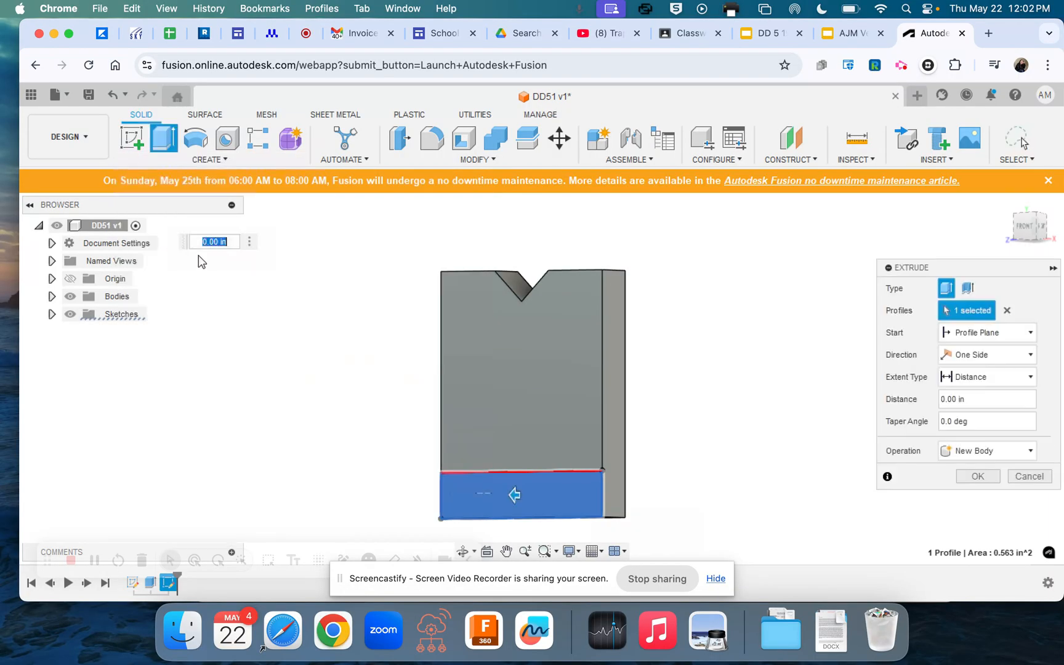
pyautogui.write('1')
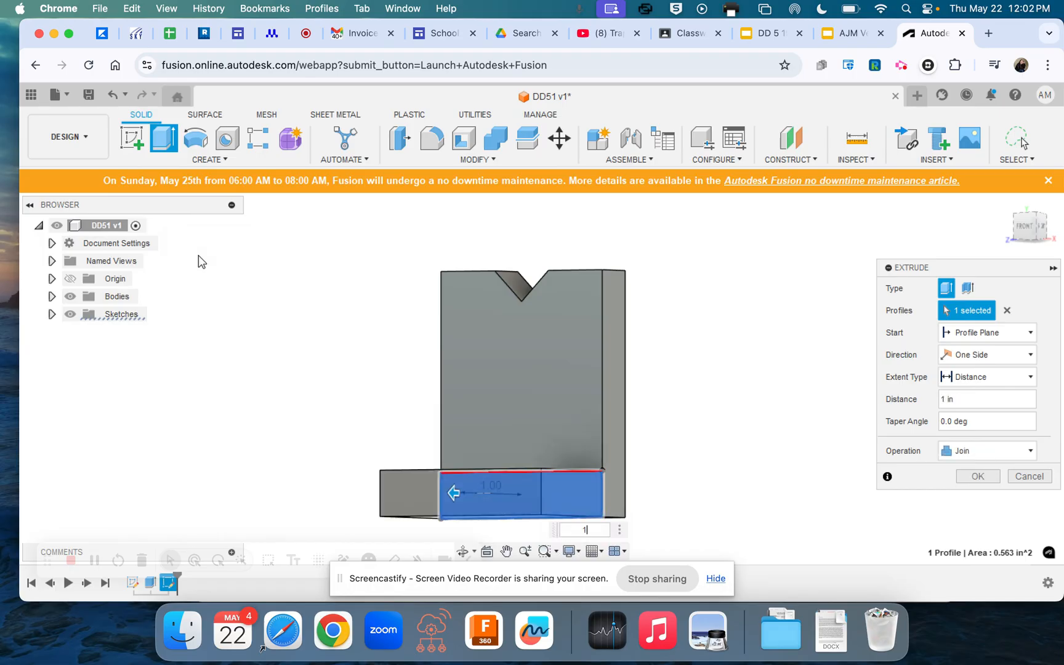
pyautogui.write('.625')
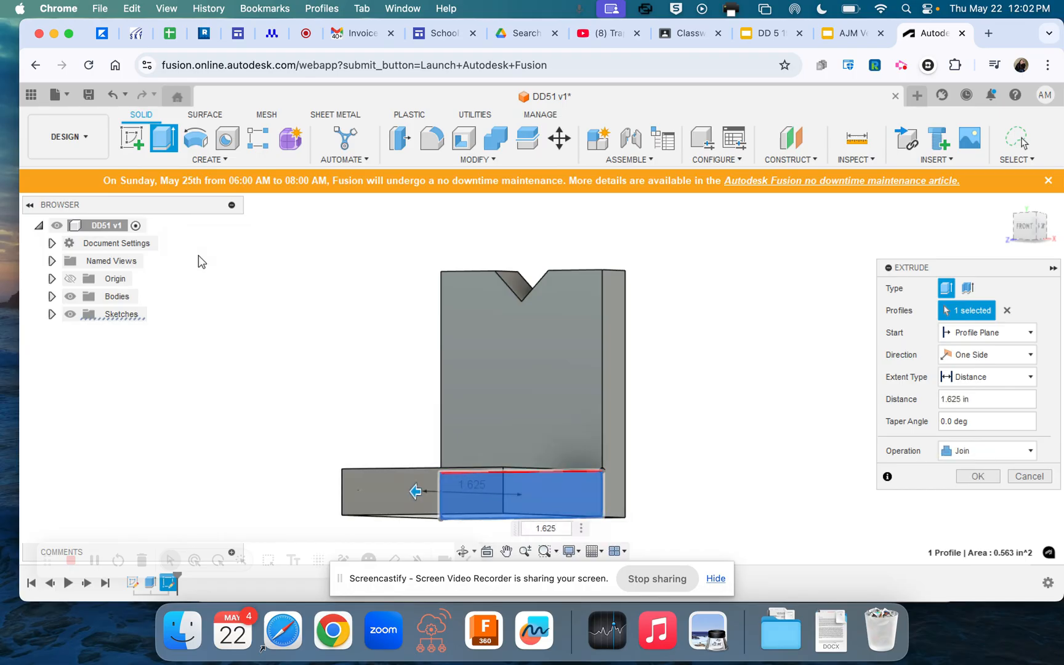
pyautogui.press('Return')
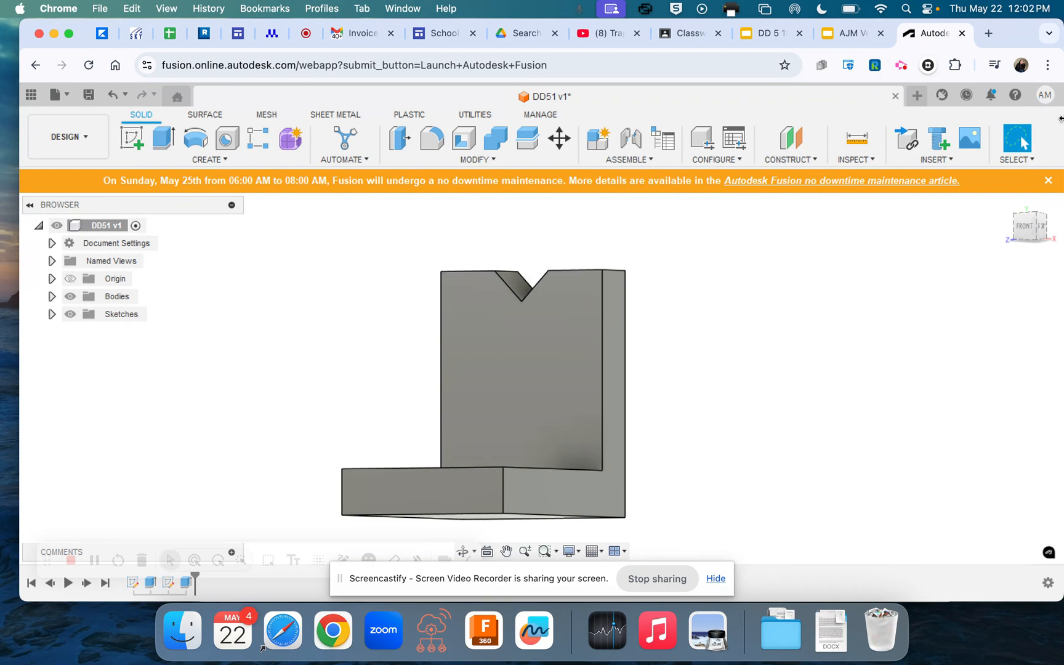
pyautogui.moveTo(1027, 242); pyautogui.dragTo(1050, 261)
pyautogui.click(1027, 235)
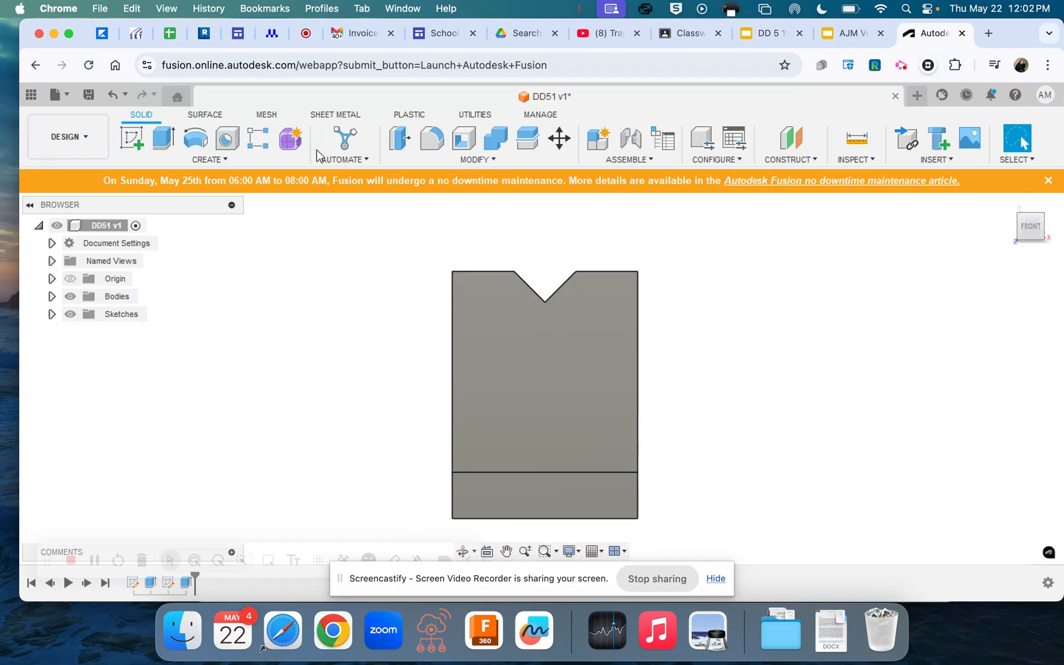
pyautogui.click(208, 160)
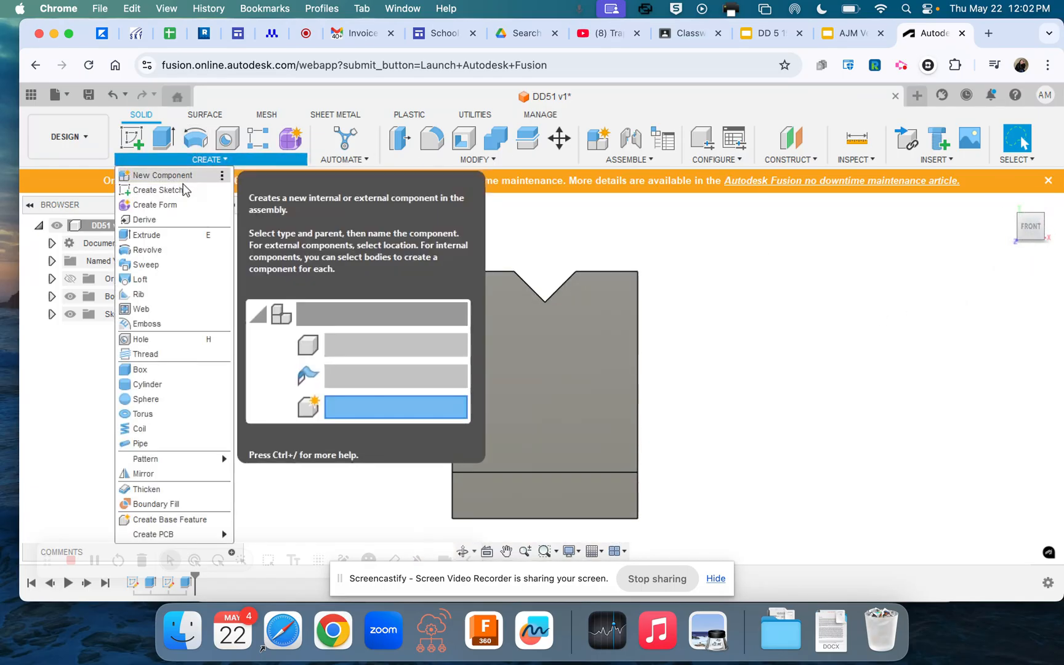
pyautogui.click(180, 189)
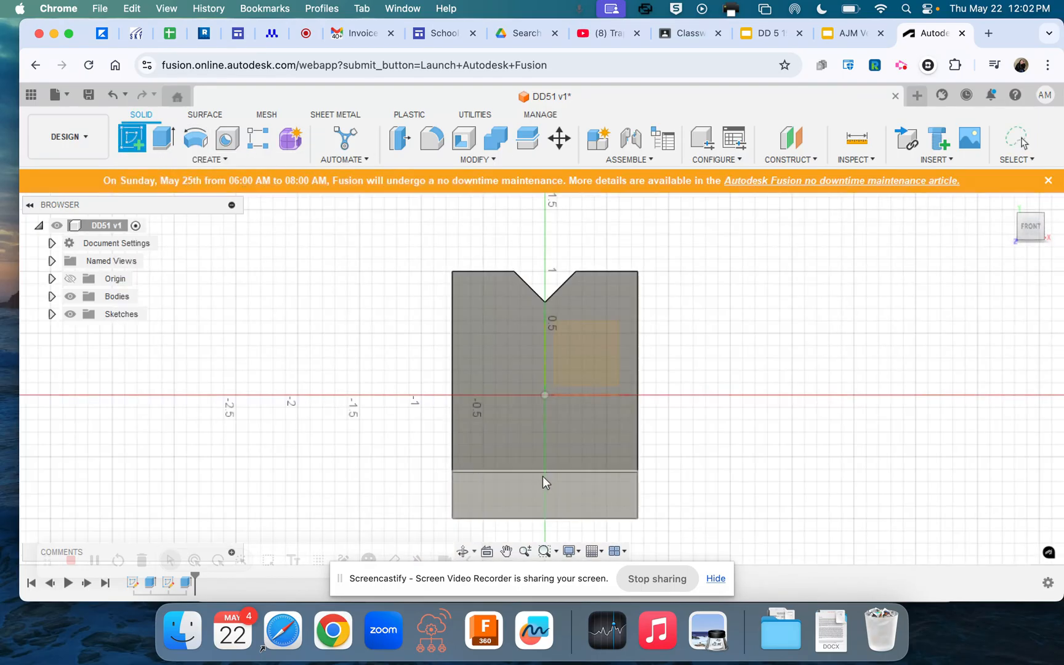
pyautogui.click(551, 499)
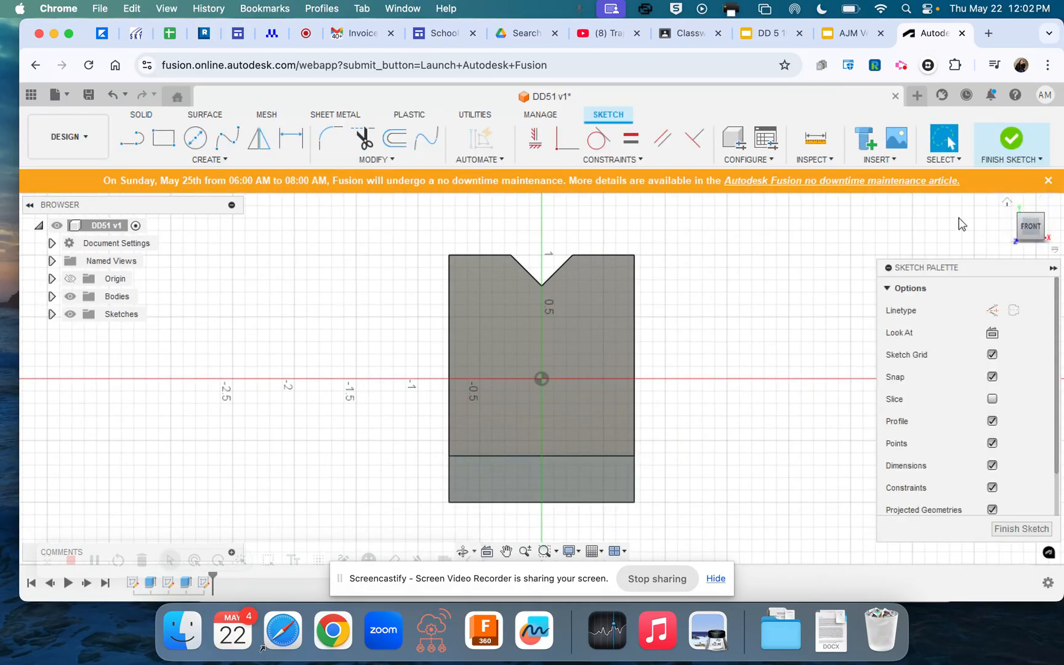
pyautogui.click(116, 98)
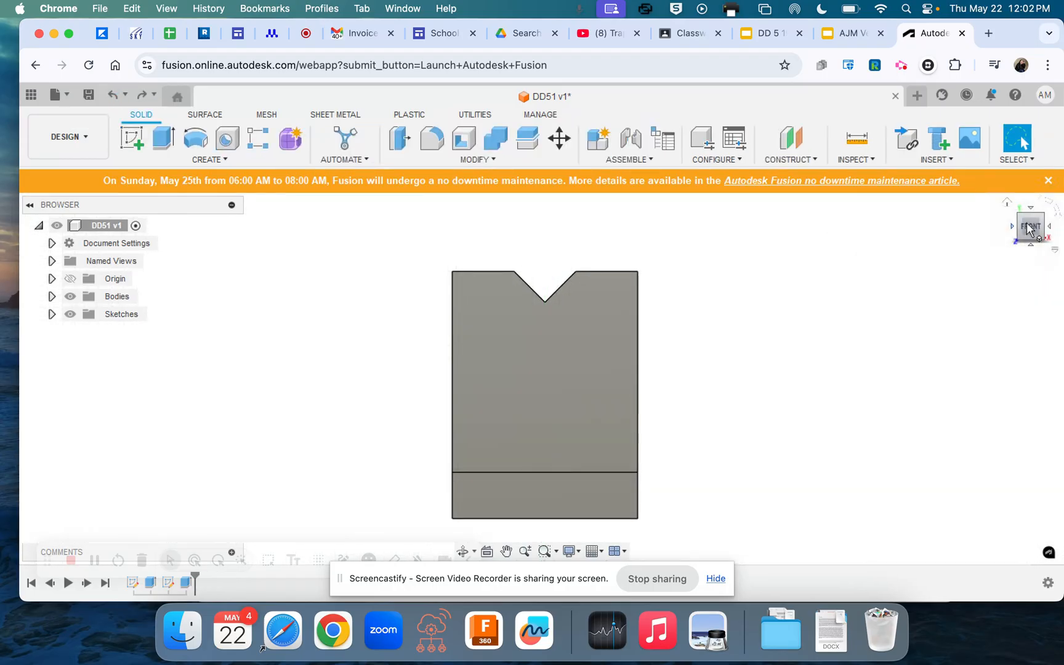
# - Start a sketch on the base's top face and draw a 0.5 in diameter circle centred on its middle axis
pyautogui.moveTo(1027, 217); pyautogui.dragTo(992, 271)
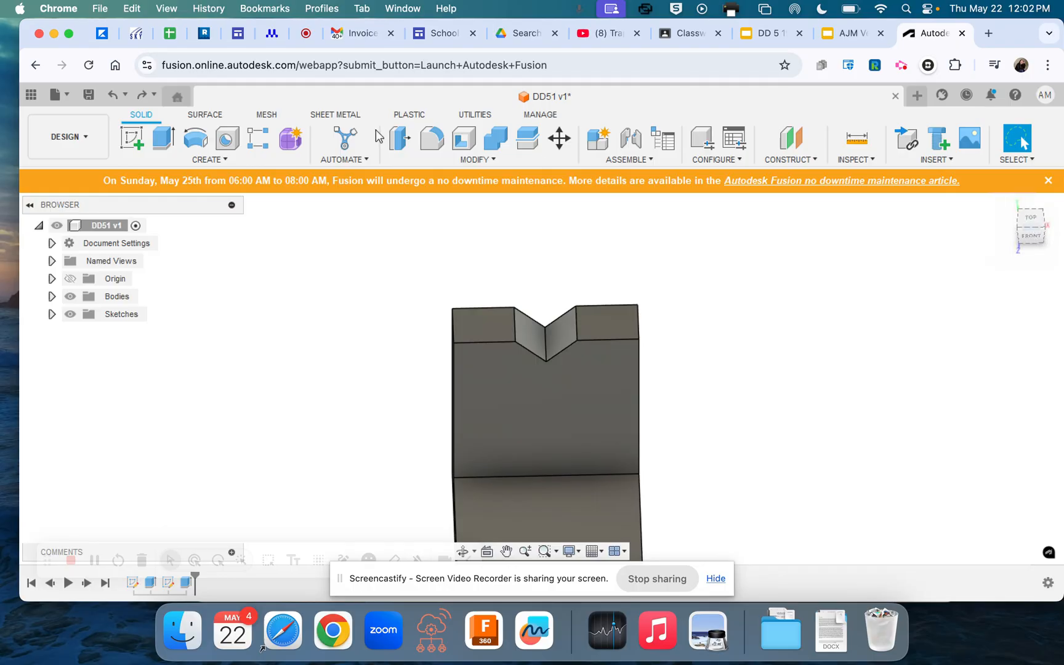
pyautogui.click(136, 138)
pyautogui.click(177, 161)
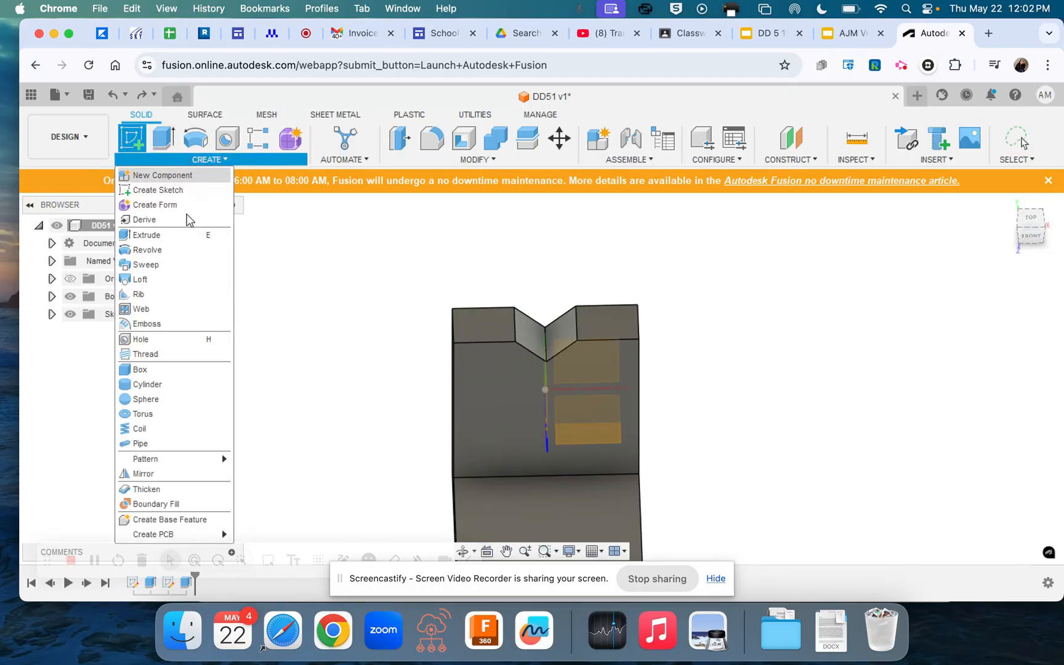
pyautogui.click(510, 516)
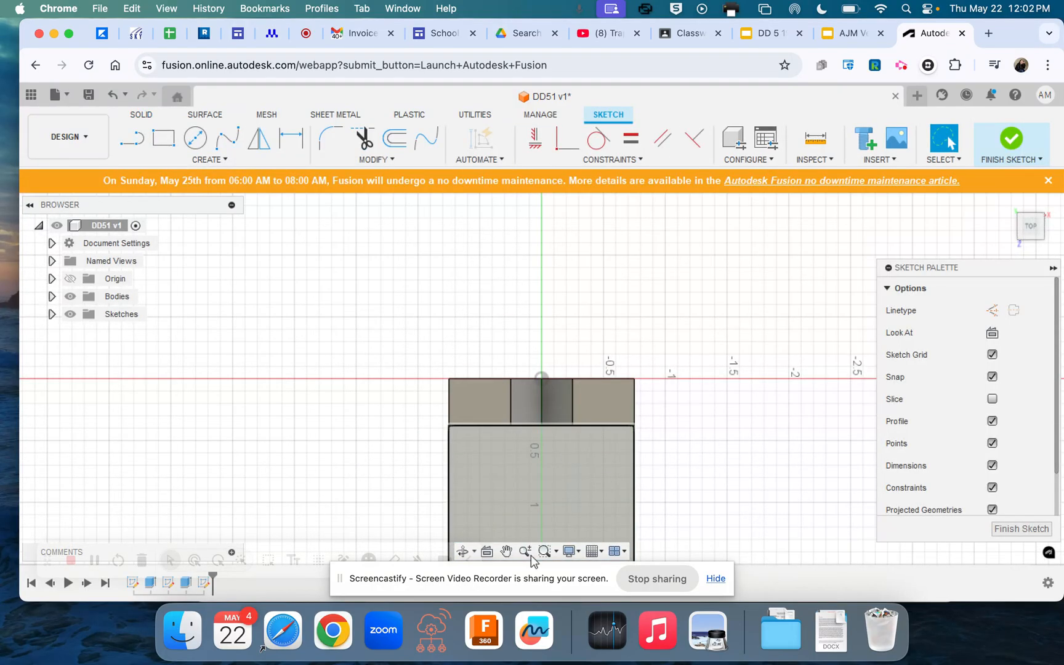
pyautogui.click(506, 551)
pyautogui.moveTo(578, 424)
pyautogui.mouseDown()
pyautogui.moveTo(600, 305)
pyautogui.moveTo(585, 292)
pyautogui.mouseUp()
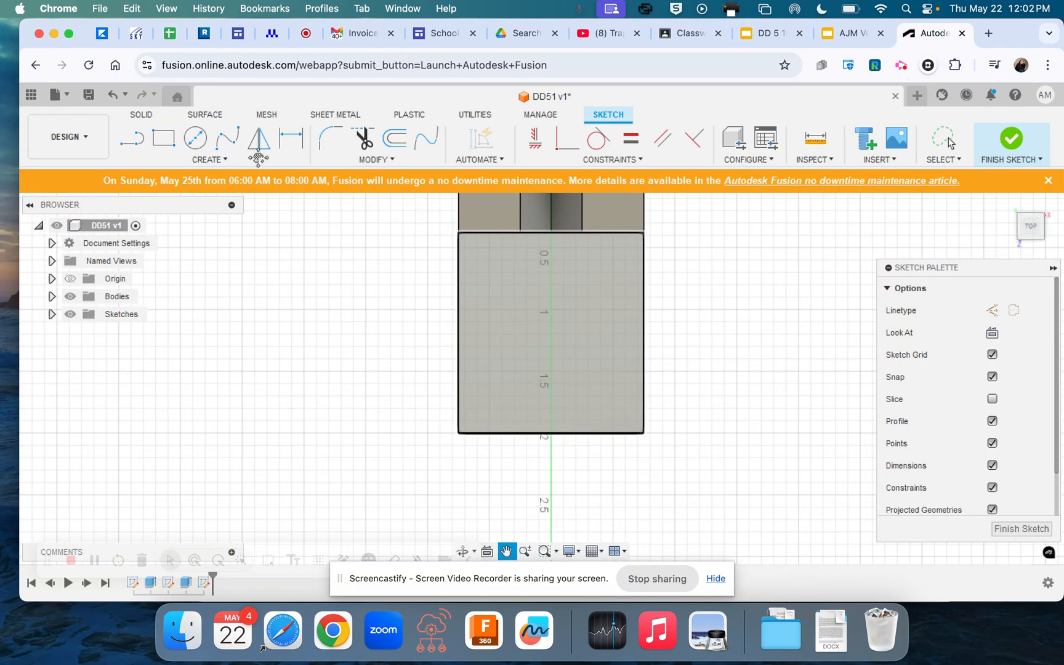
pyautogui.click(195, 137)
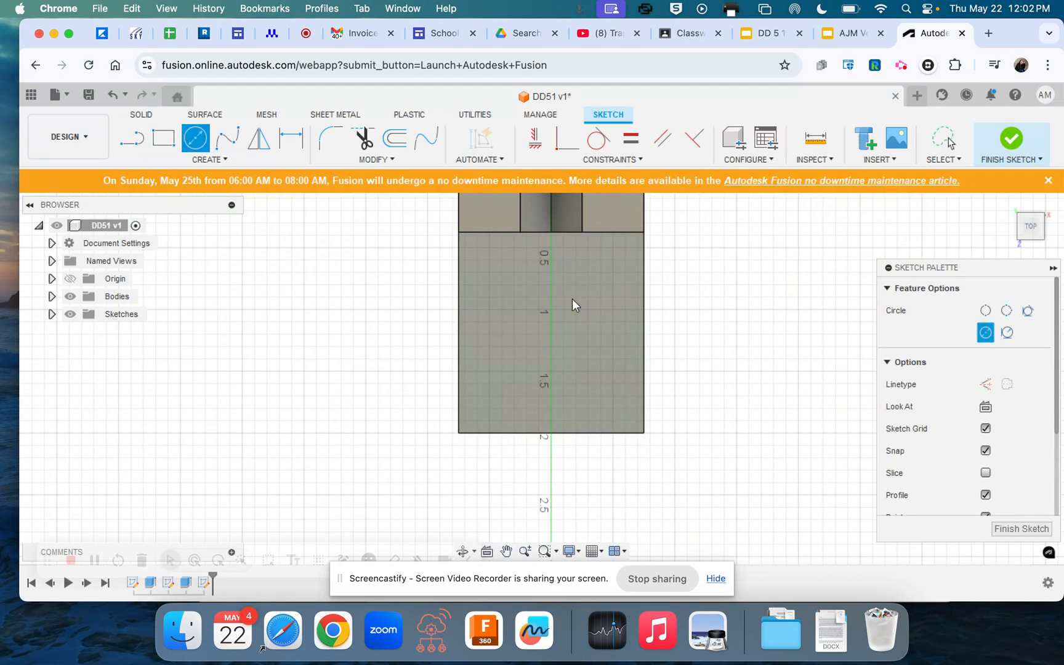
pyautogui.click(551, 335)
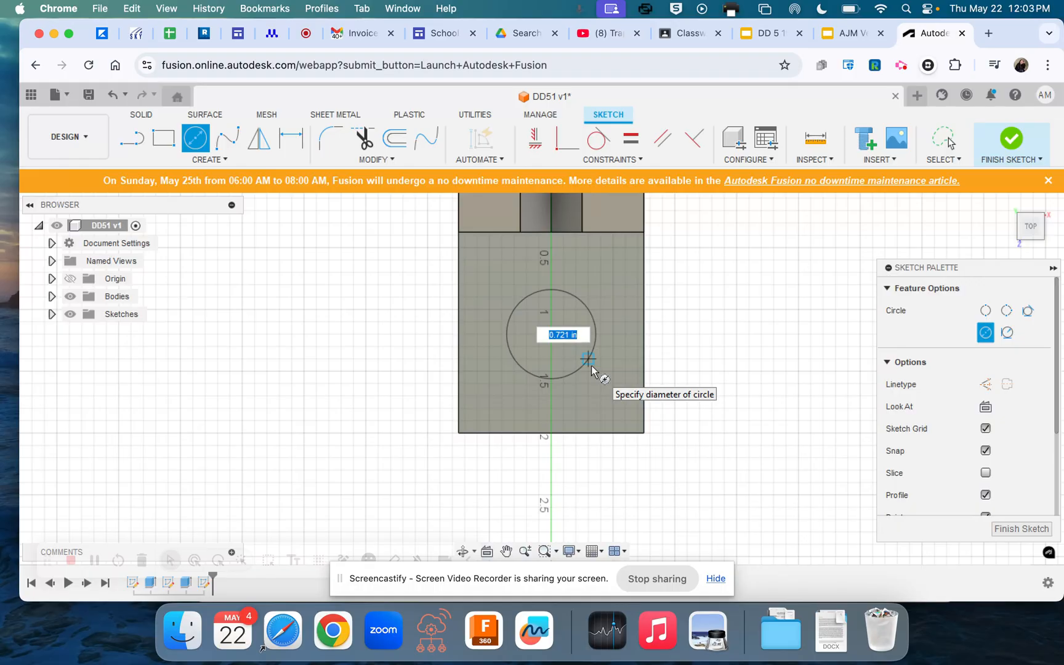
pyautogui.write('0.5')
pyautogui.press('Return')
pyautogui.press('Escape')
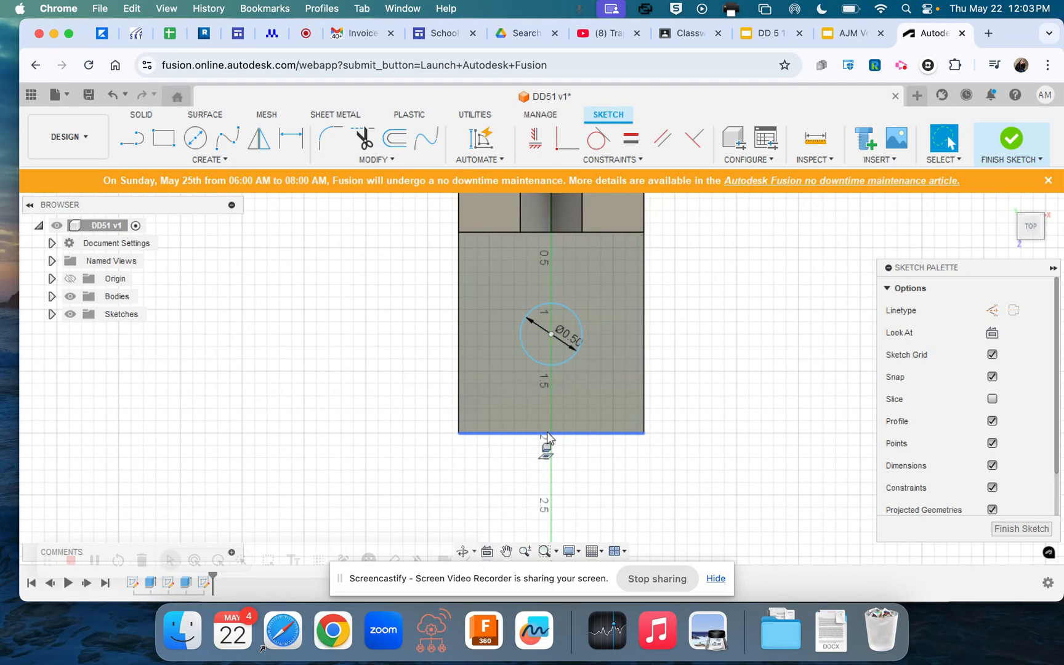
# - Dimension the circle's centre from the base's front edge, placing it about 1 in away
pyautogui.press('d')
pyautogui.click(547, 438)
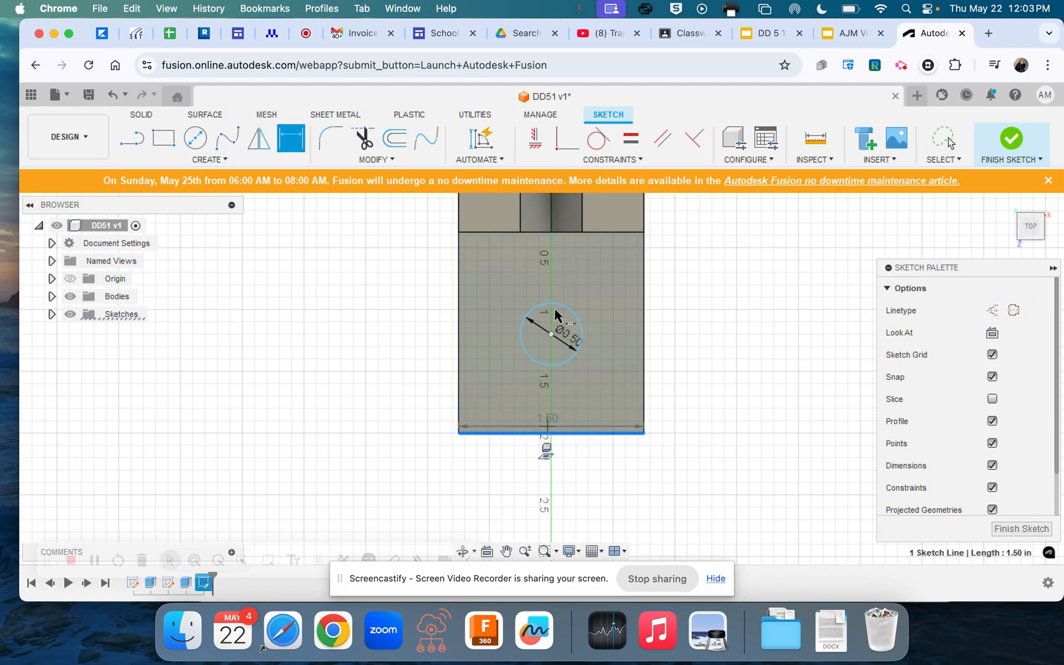
pyautogui.click(551, 334)
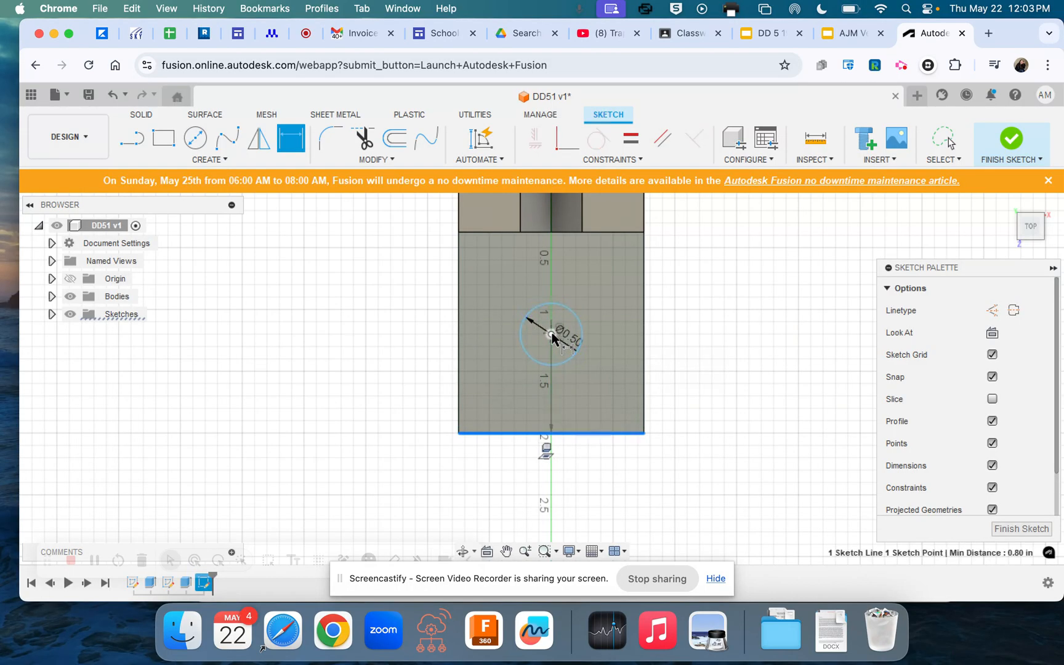
pyautogui.click(553, 335)
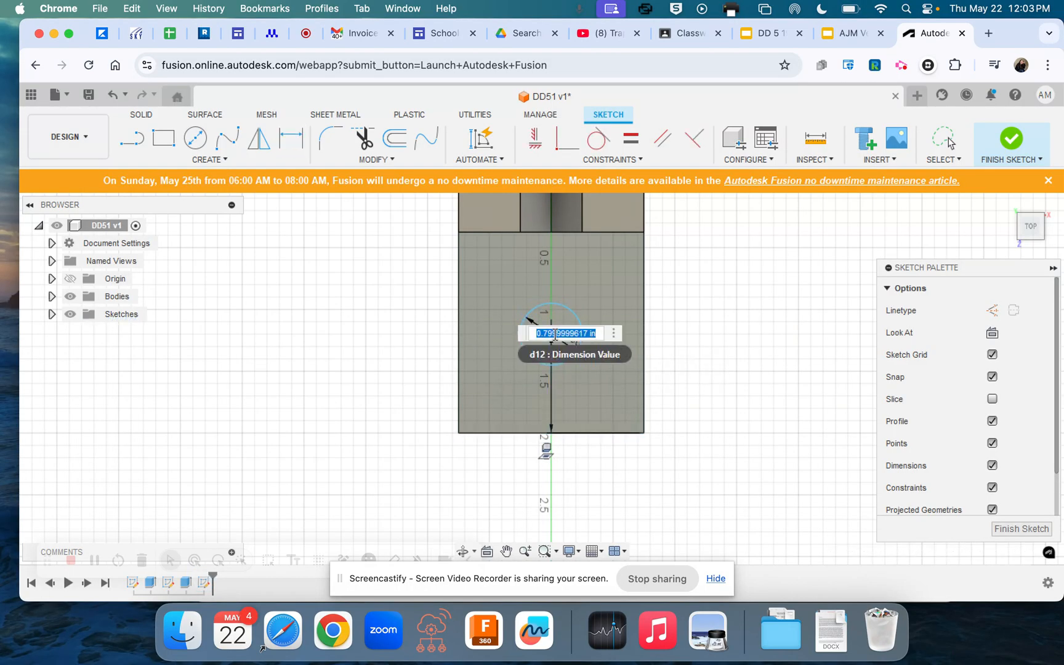
pyautogui.press('Escape')
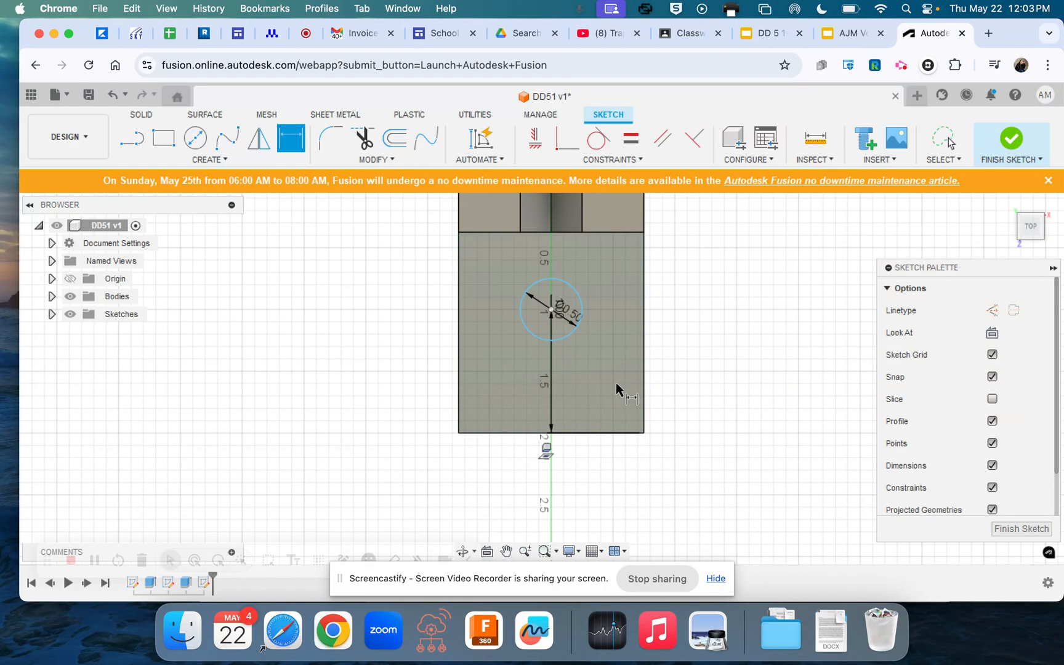
pyautogui.click(562, 338)
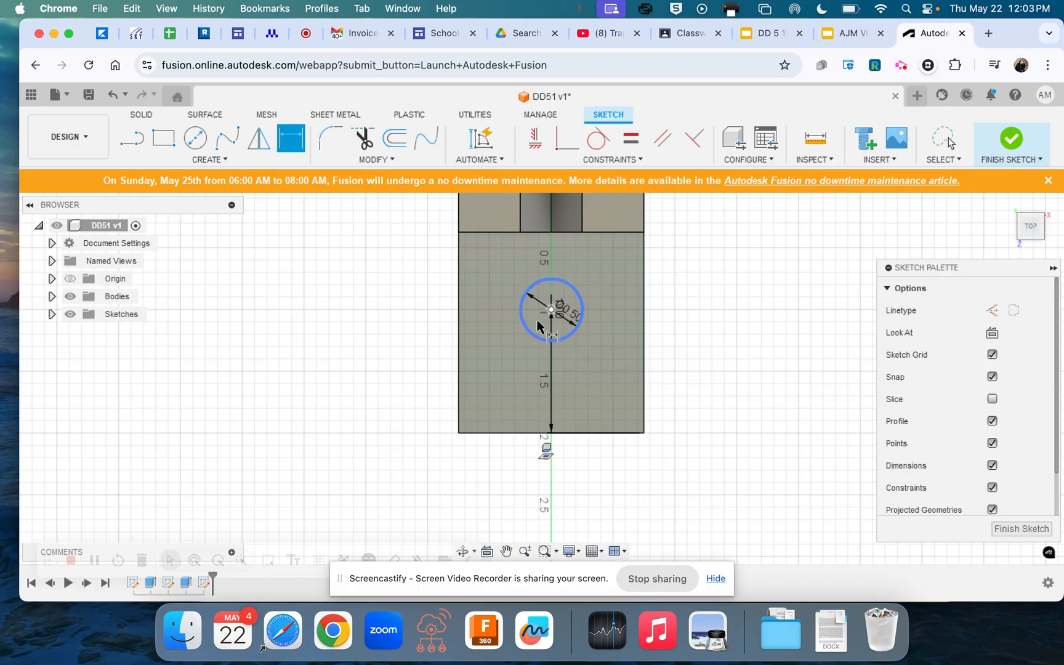
pyautogui.click(460, 314)
pyautogui.click(460, 313)
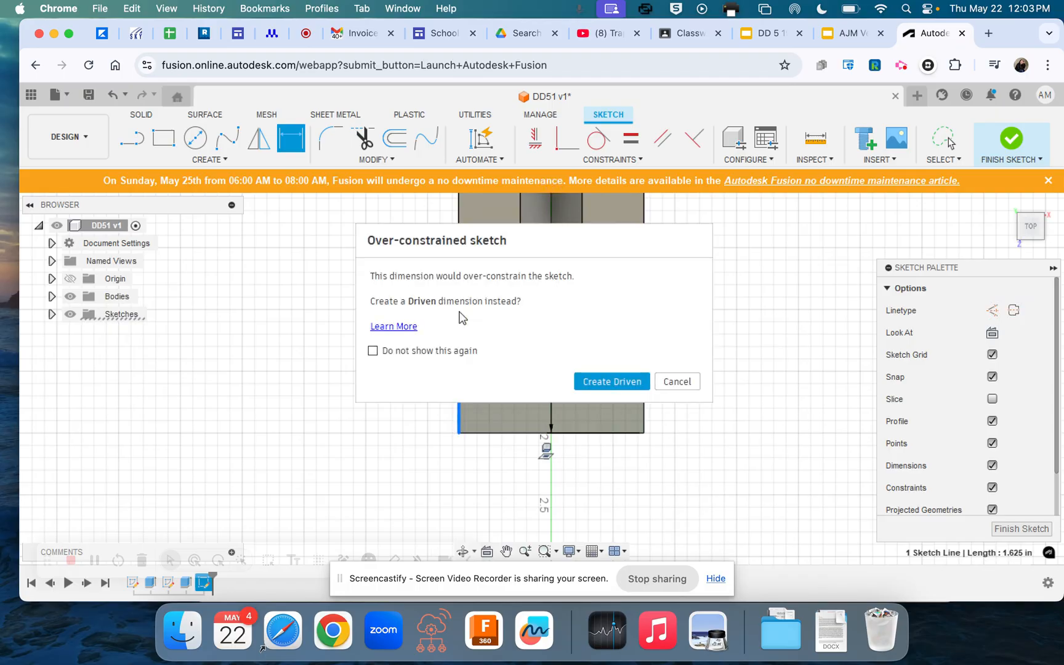
pyautogui.click(686, 382)
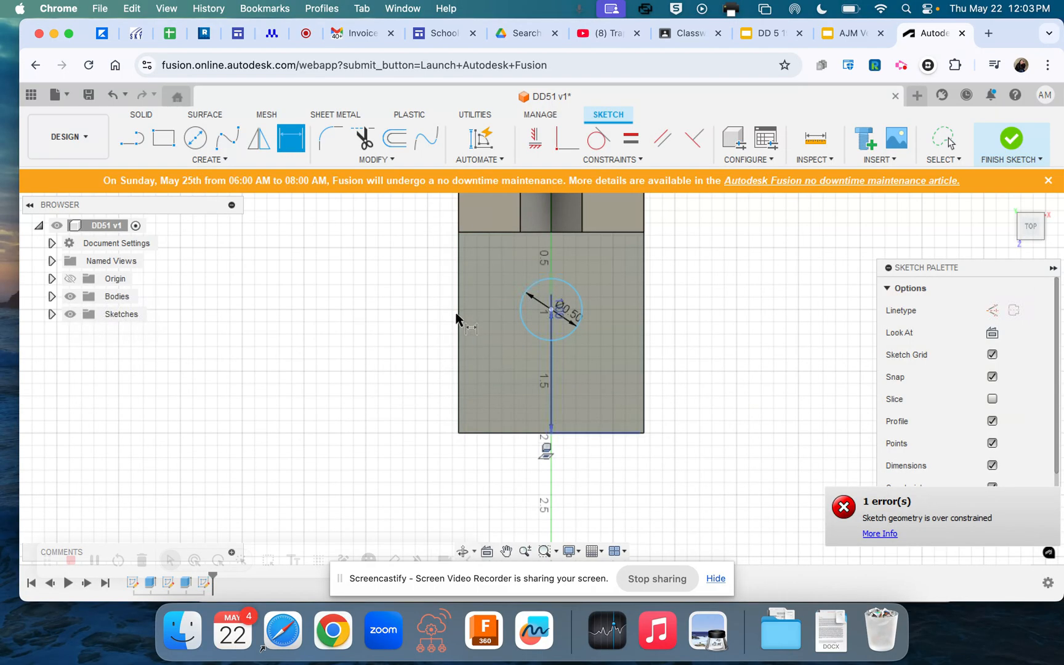
# - Dimension the circle's centre 0.875 in from the left edge of the base
pyautogui.click(459, 315)
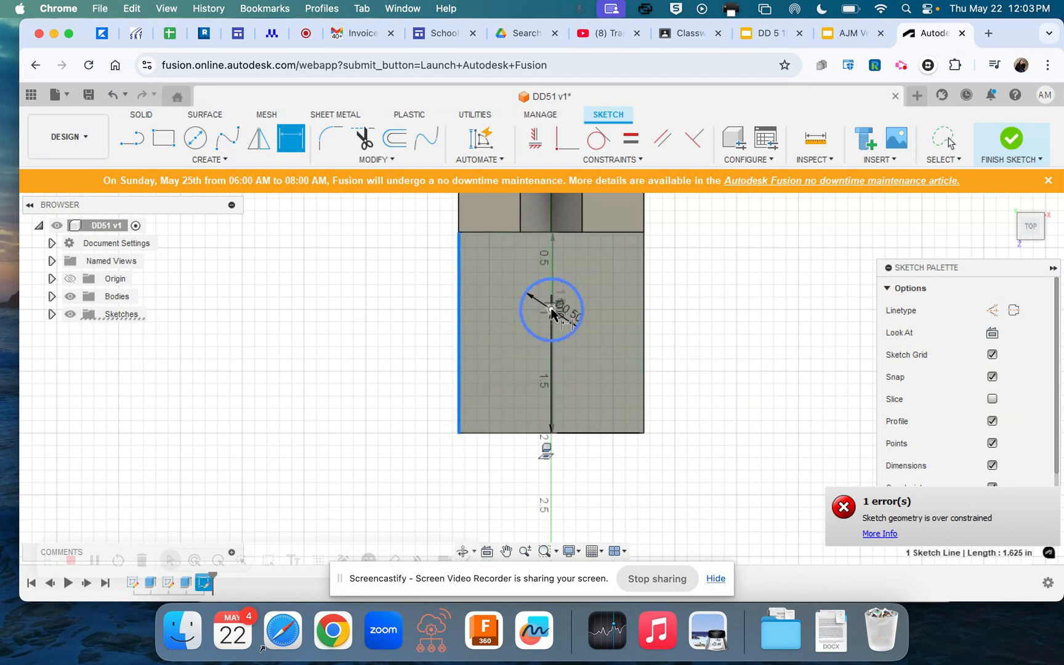
pyautogui.click(552, 311)
pyautogui.click(552, 310)
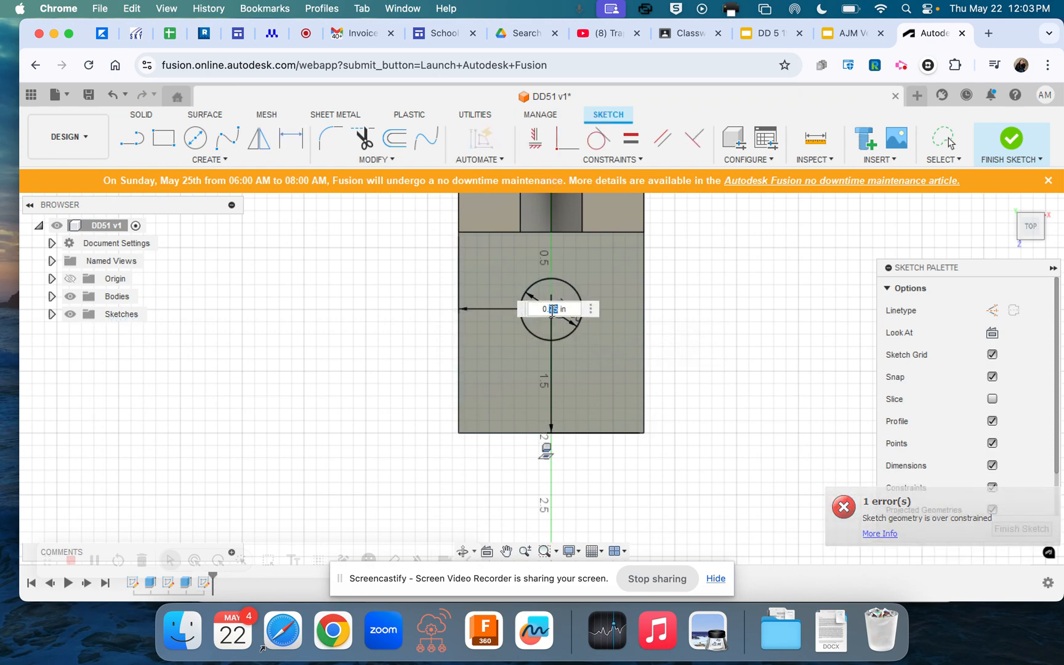
pyautogui.press('BackSpace')
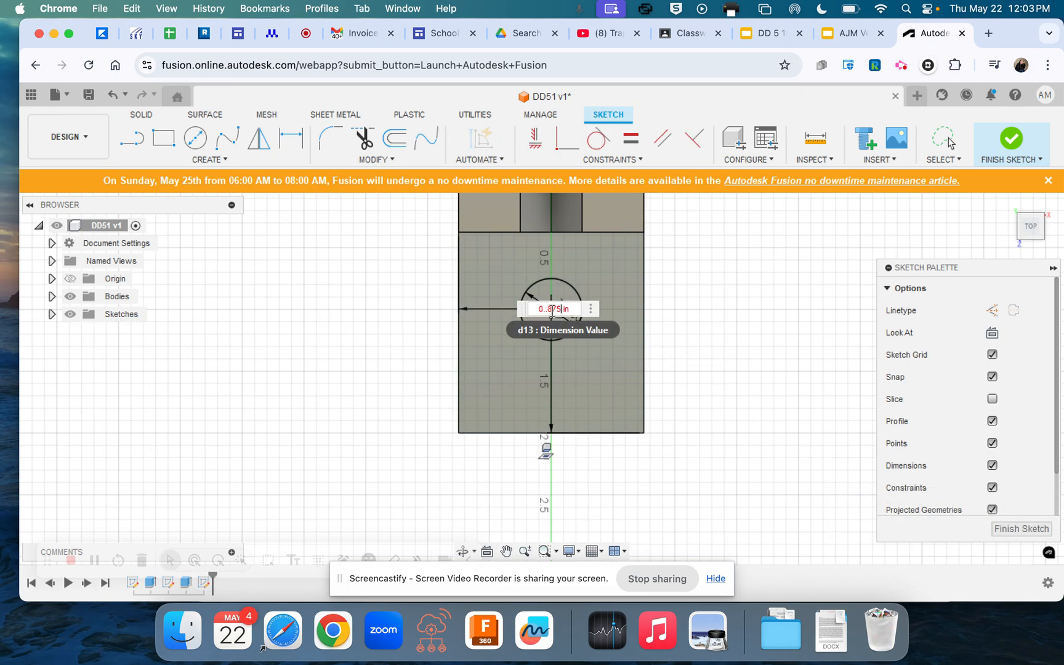
pyautogui.tripleClick(547, 312)
pyautogui.click(570, 311)
pyautogui.tripleClick(548, 311)
pyautogui.press('BackSpace')
pyautogui.write('.875')
pyautogui.press('Return')
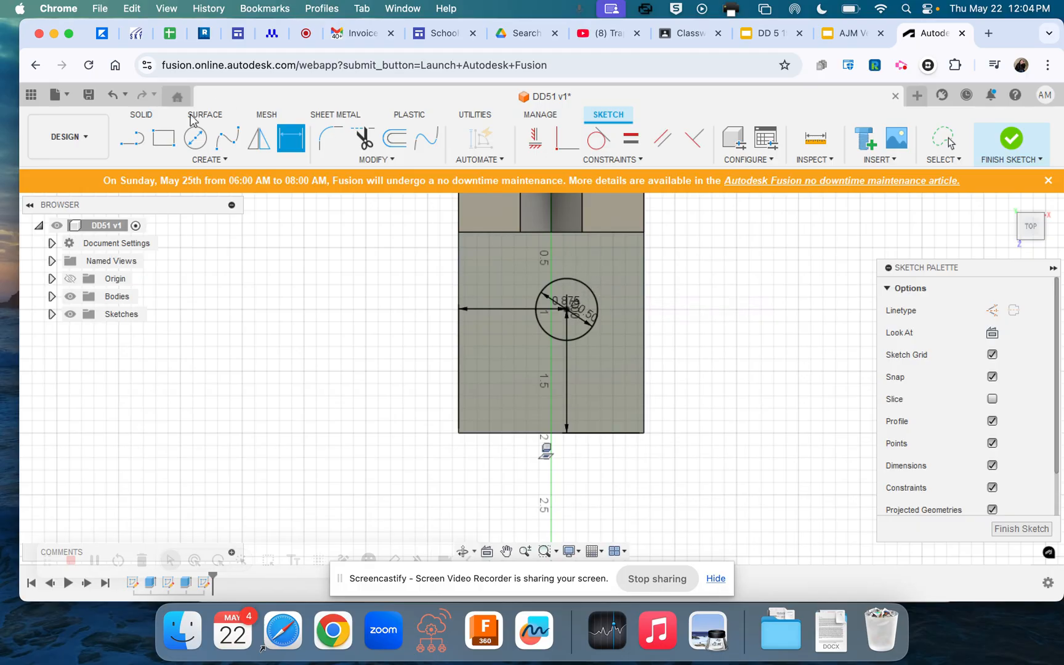
# - Undo the circle's 0.875 in horizontal dimension value
pyautogui.click(113, 96)
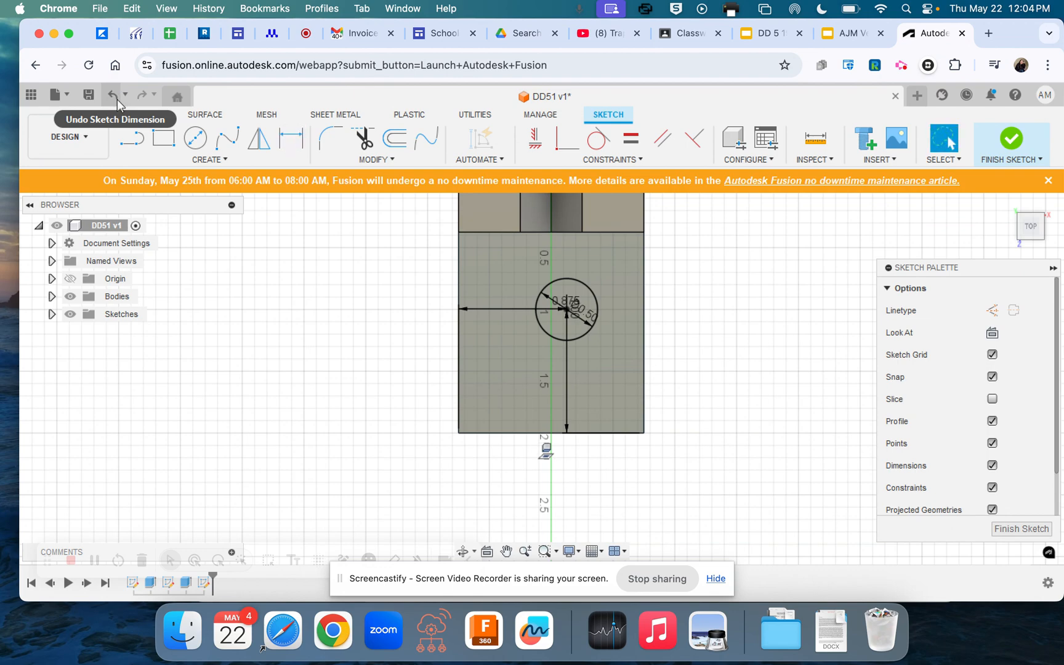
pyautogui.click(113, 98)
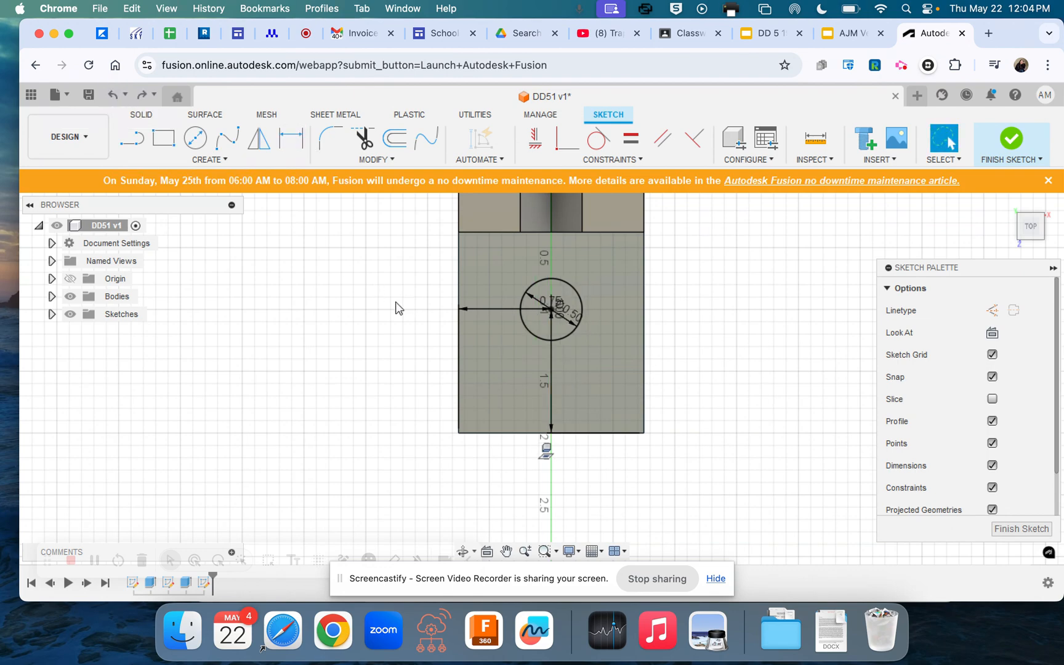
pyautogui.press('d')
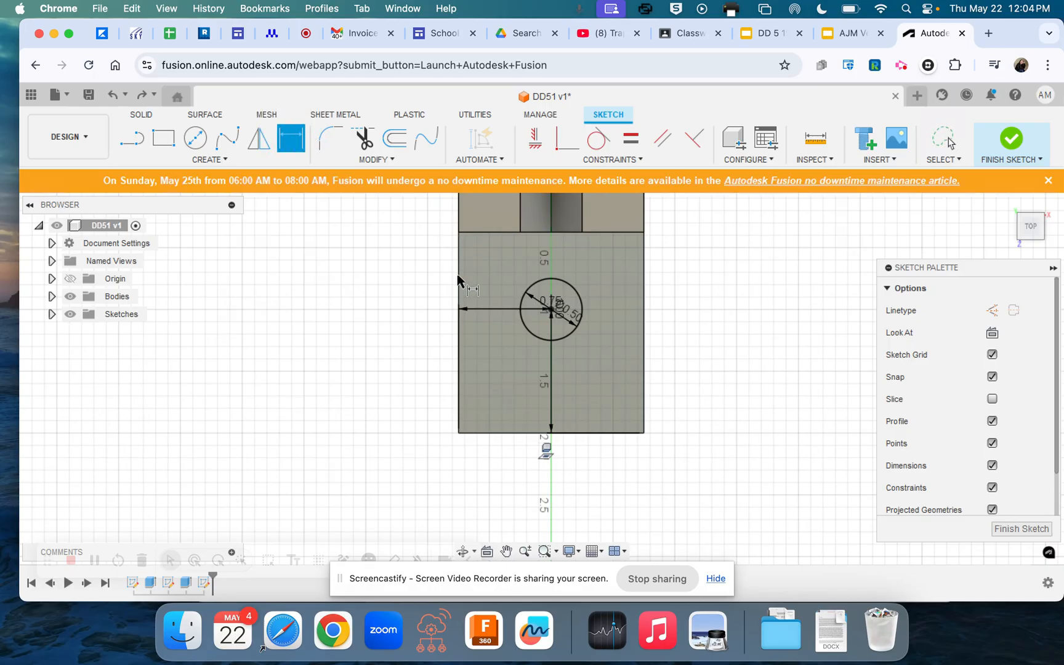
pyautogui.click(460, 280)
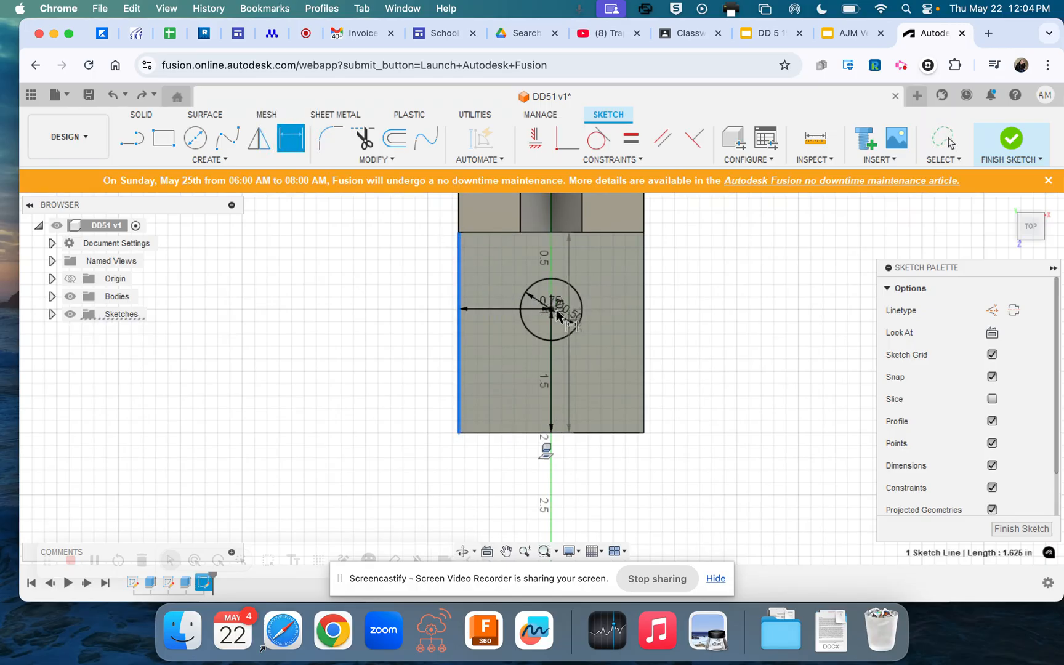
pyautogui.click(551, 311)
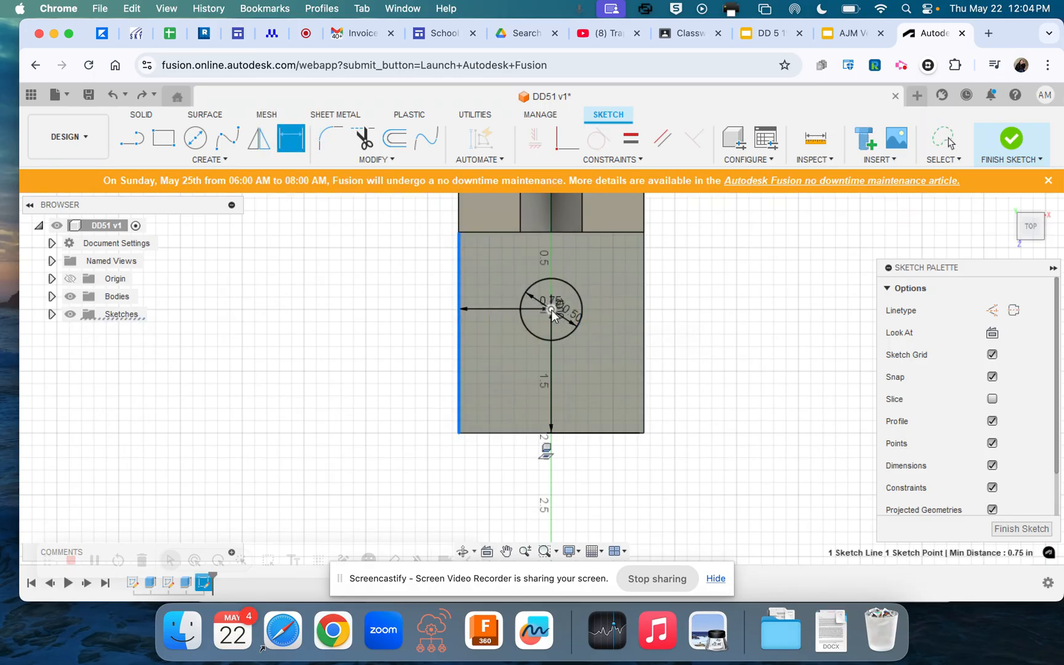
pyautogui.click(551, 310)
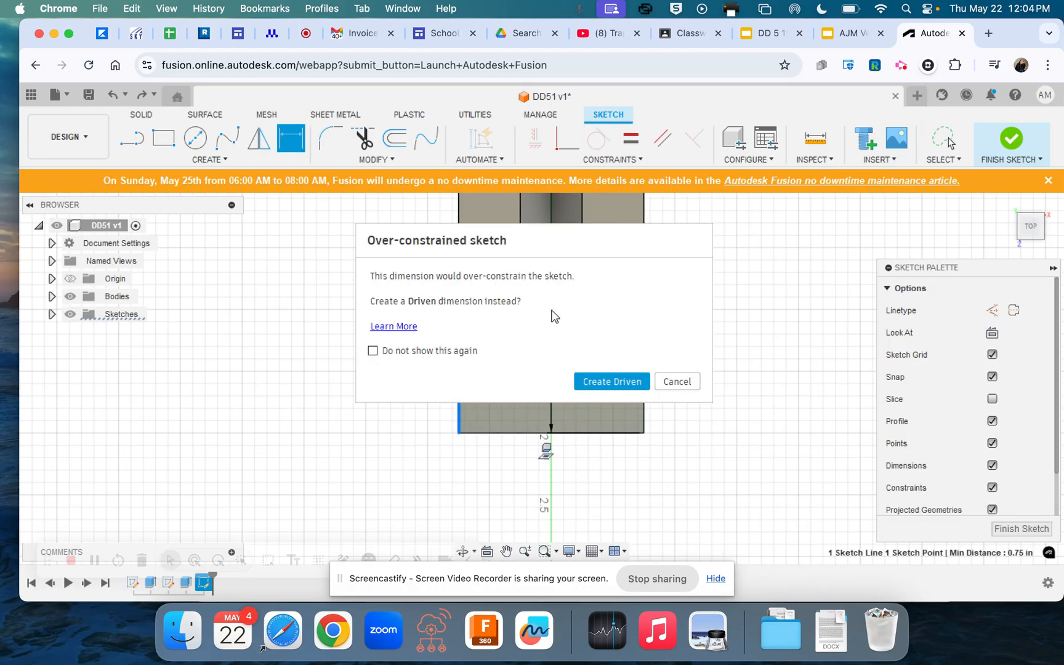
pyautogui.click(662, 382)
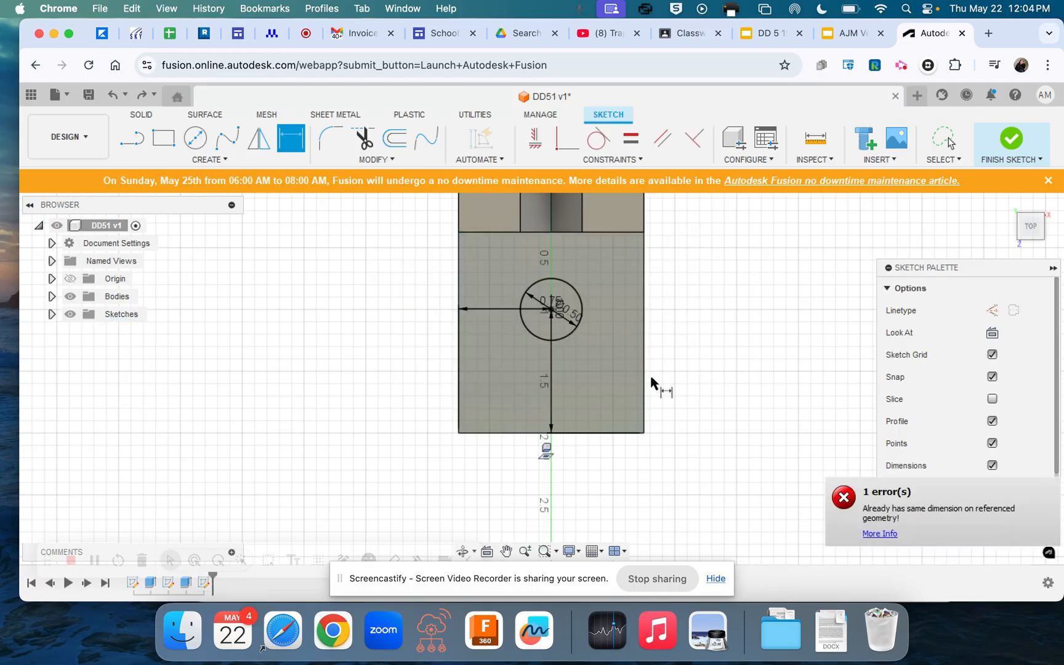
# - Delete the circle's horizontal dimension and re-dimension its centre 0.75 in from the base's left edge
pyautogui.click(480, 309)
pyautogui.press('Escape')
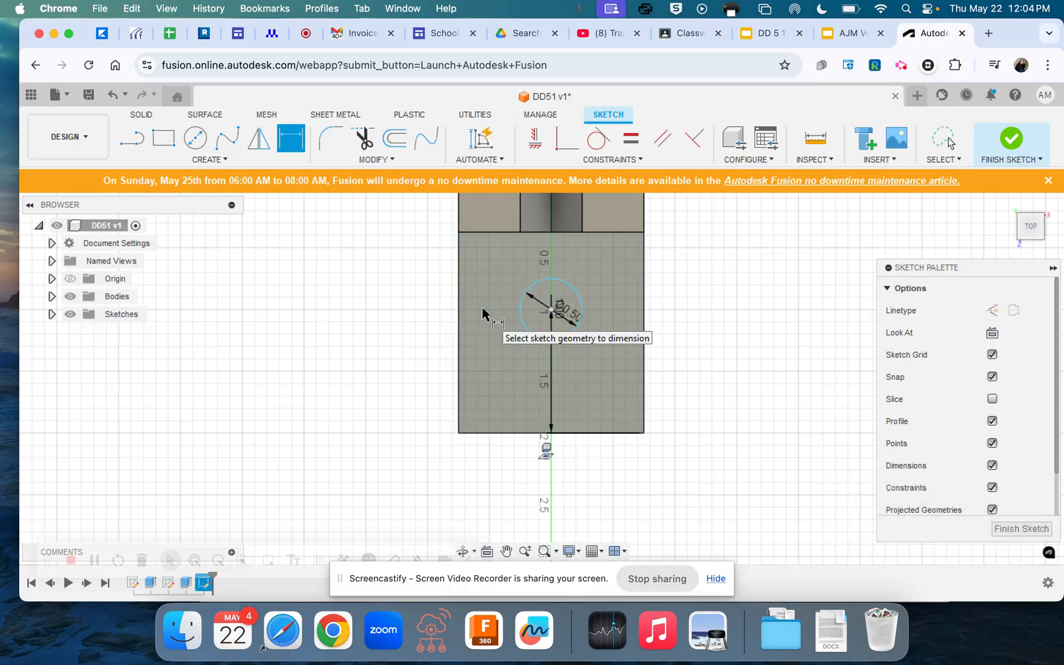
pyautogui.click(458, 312)
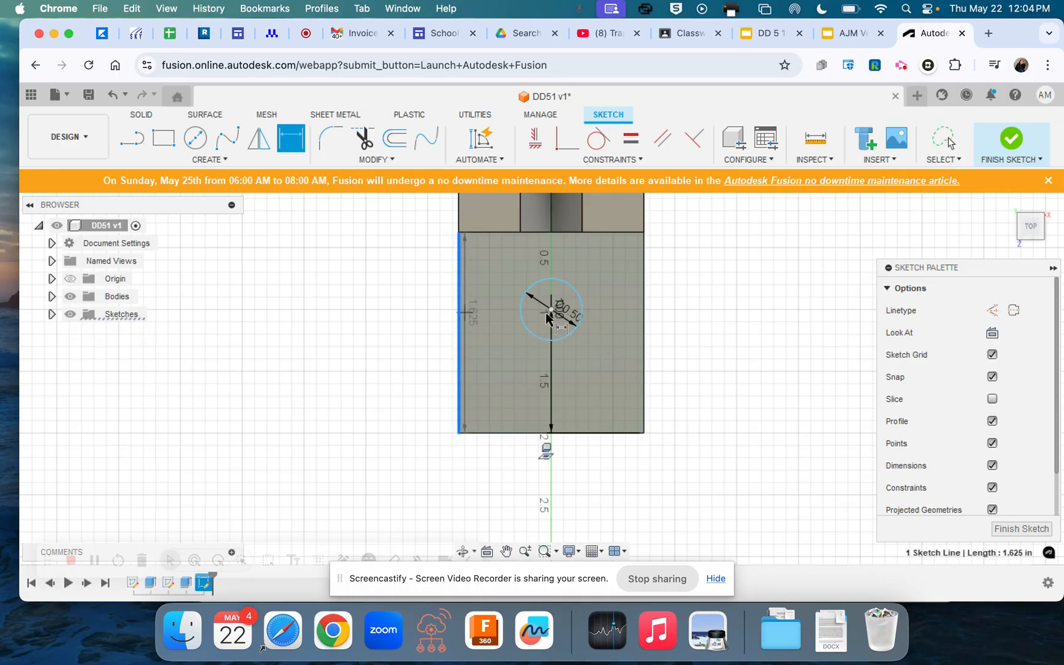
pyautogui.click(550, 309)
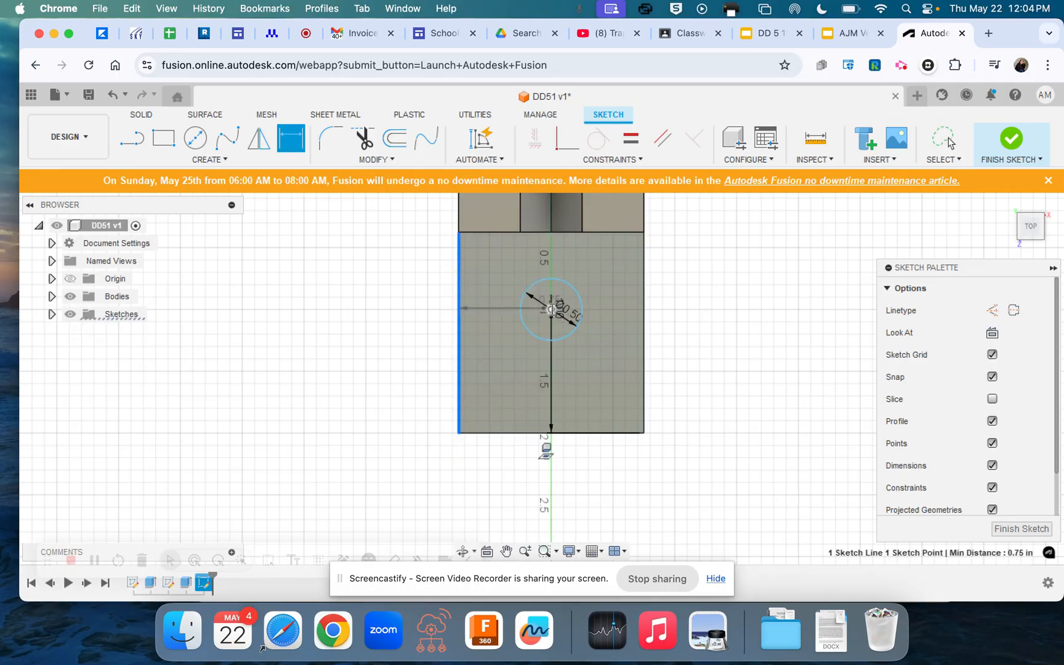
pyautogui.click(552, 309)
pyautogui.press('BackSpace')
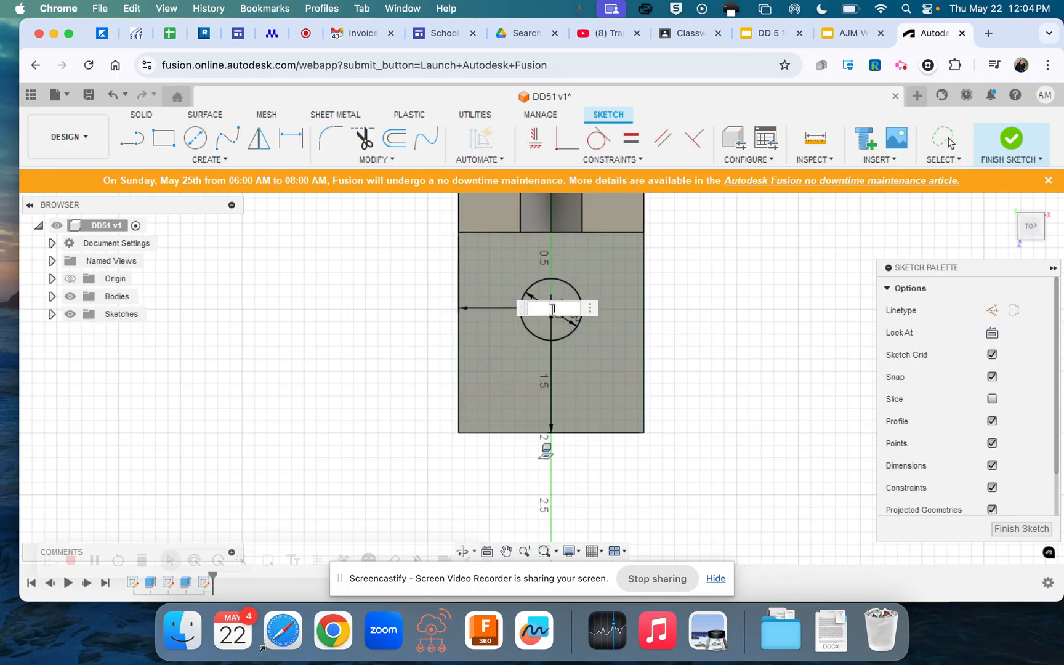
pyautogui.write('.5')
pyautogui.press('Return')
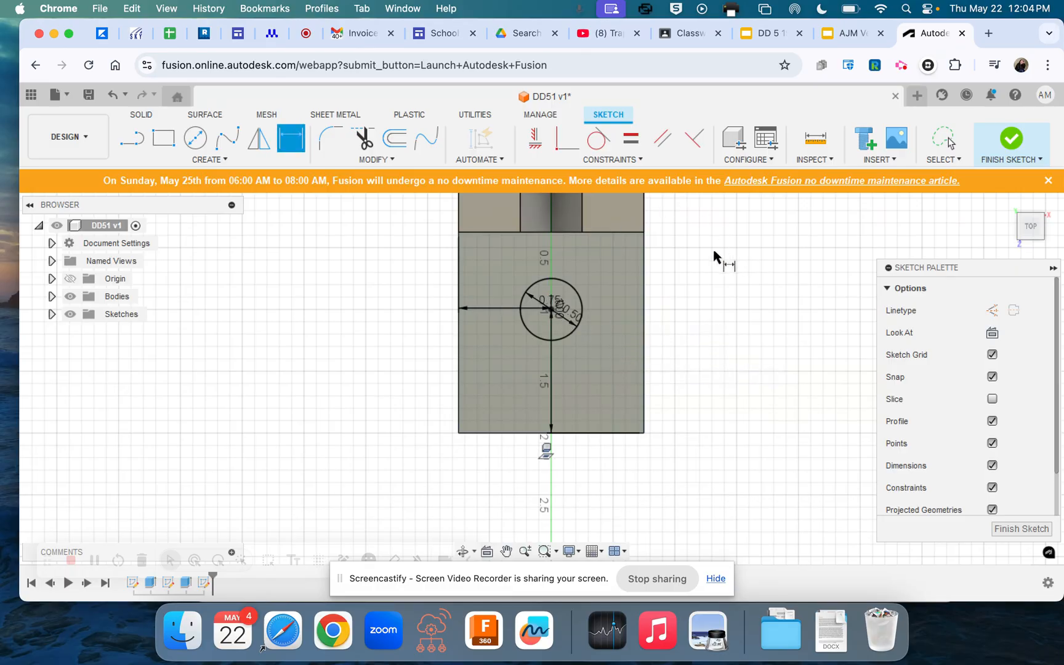
# - Draw a vertical line from the circle's left side to just past the base's front edge
pyautogui.click(1015, 153)
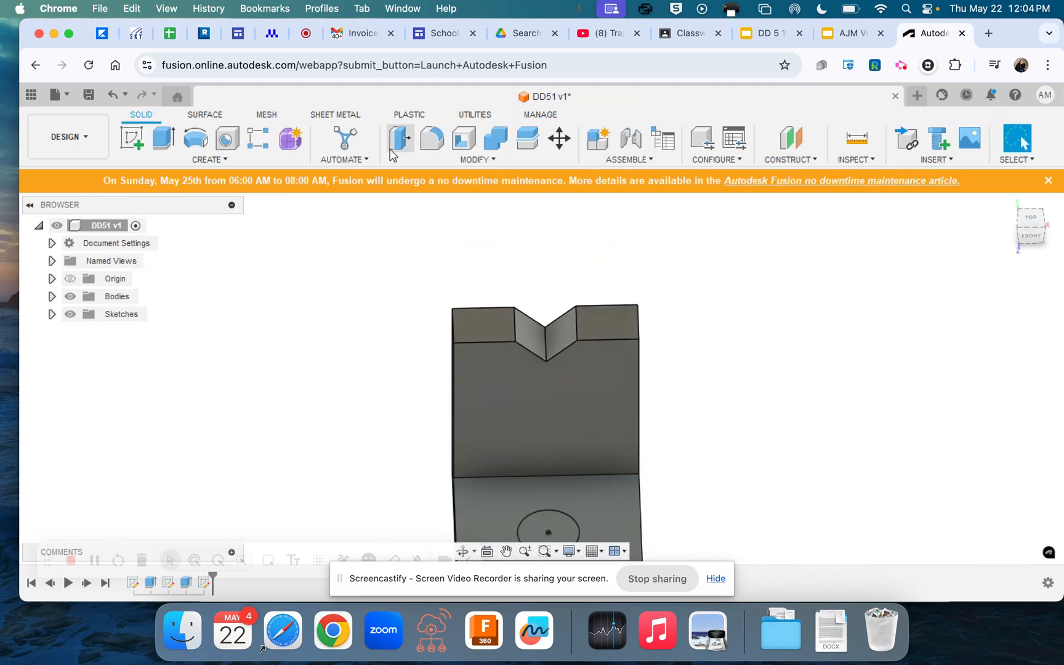
pyautogui.click(112, 92)
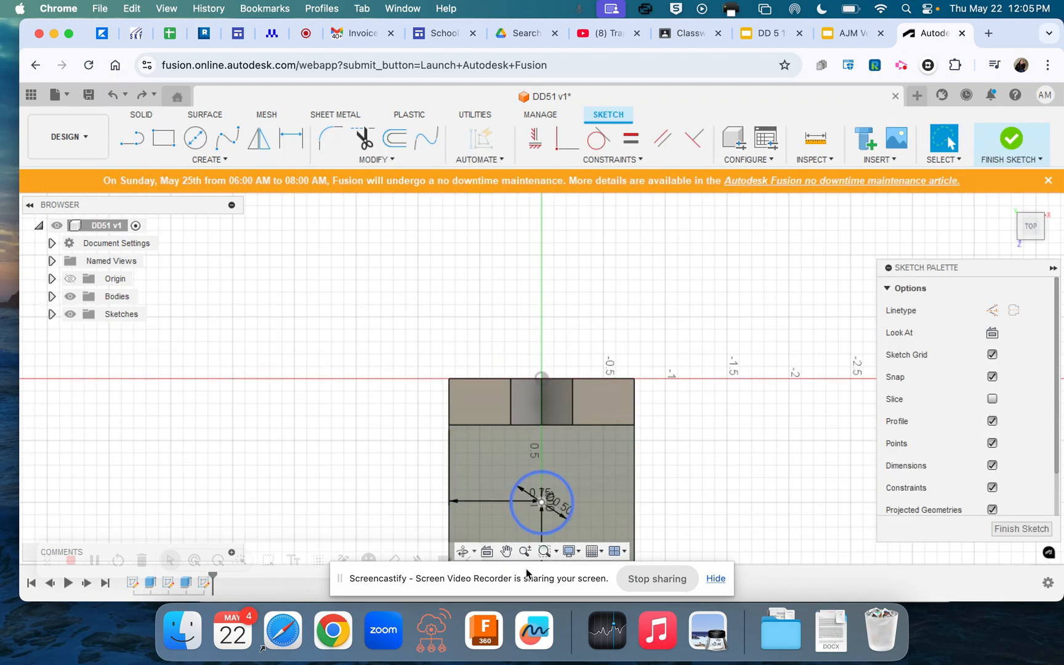
pyautogui.click(506, 550)
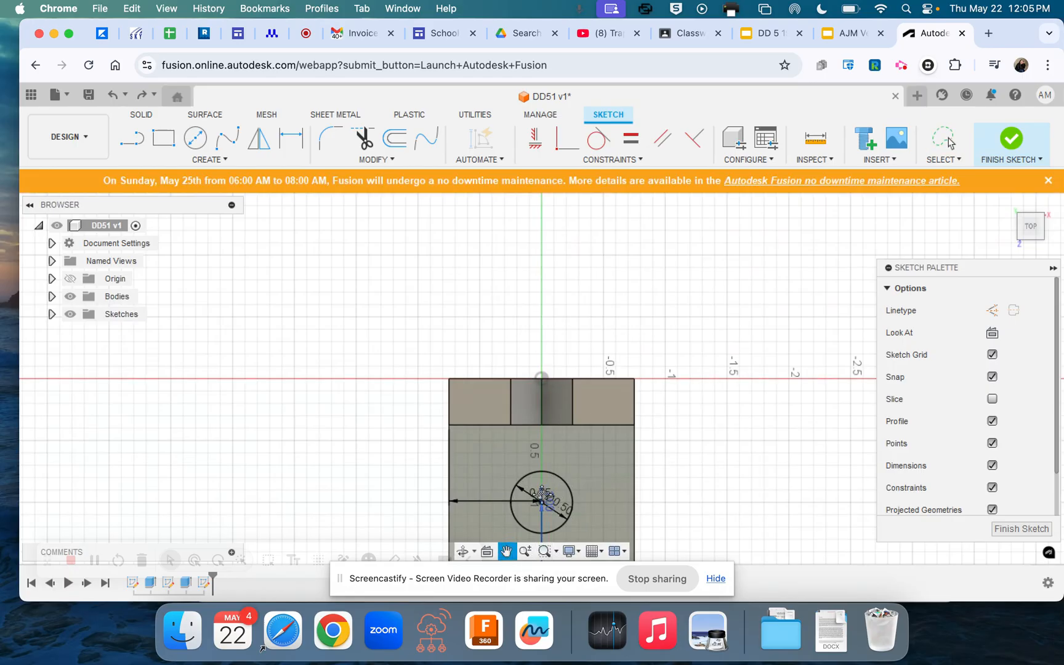
pyautogui.moveTo(541, 487); pyautogui.dragTo(527, 292)
pyautogui.moveTo(522, 435); pyautogui.dragTo(531, 368)
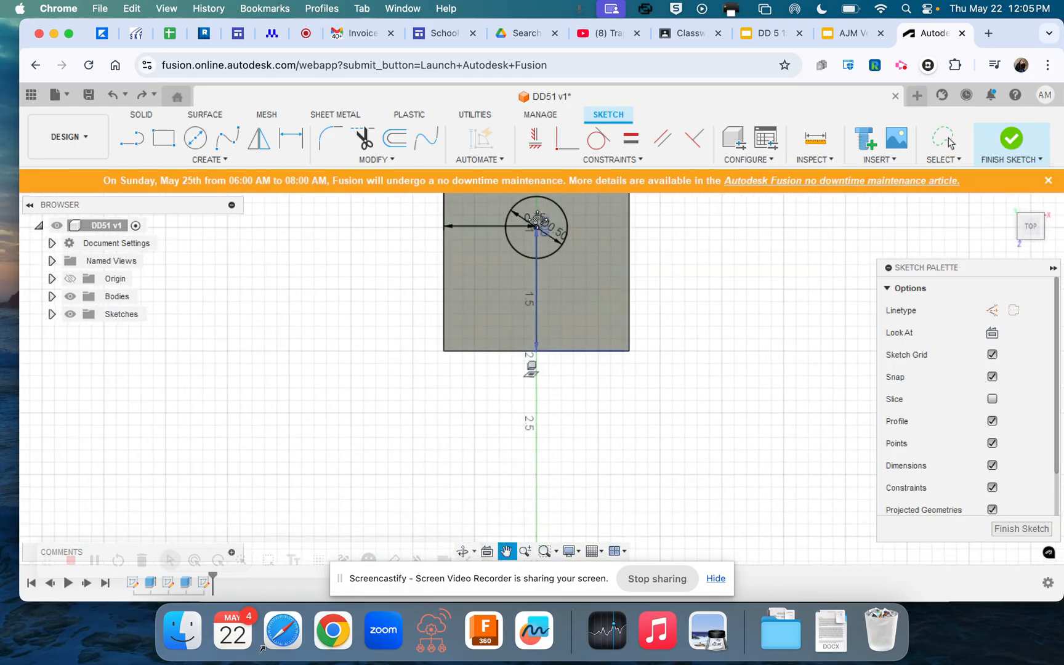
pyautogui.moveTo(537, 246); pyautogui.dragTo(537, 280)
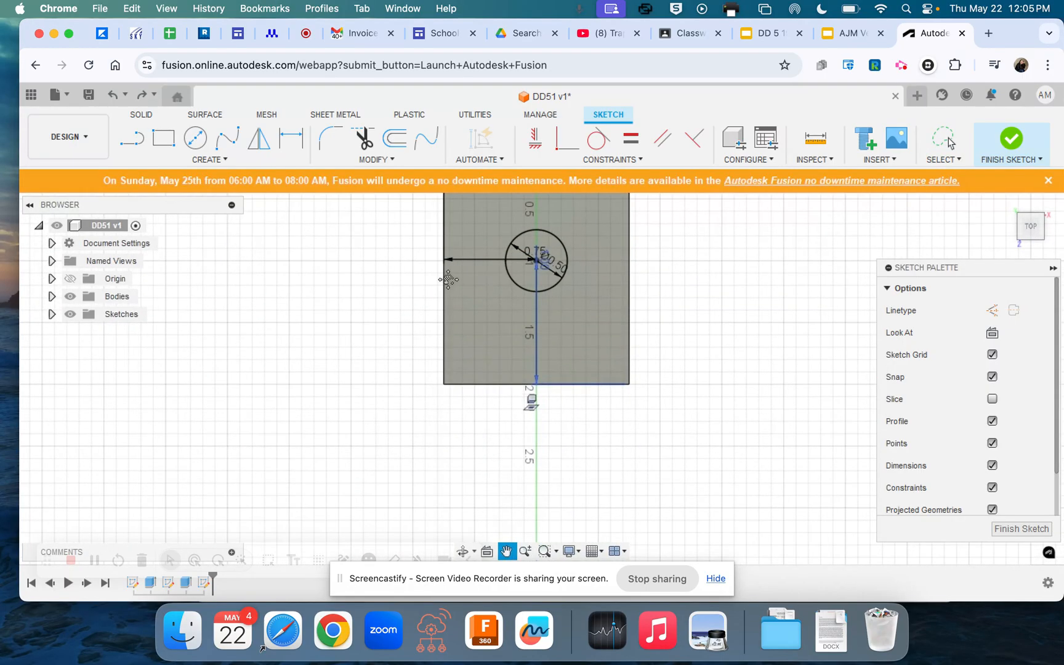
pyautogui.click(174, 164)
pyautogui.click(144, 174)
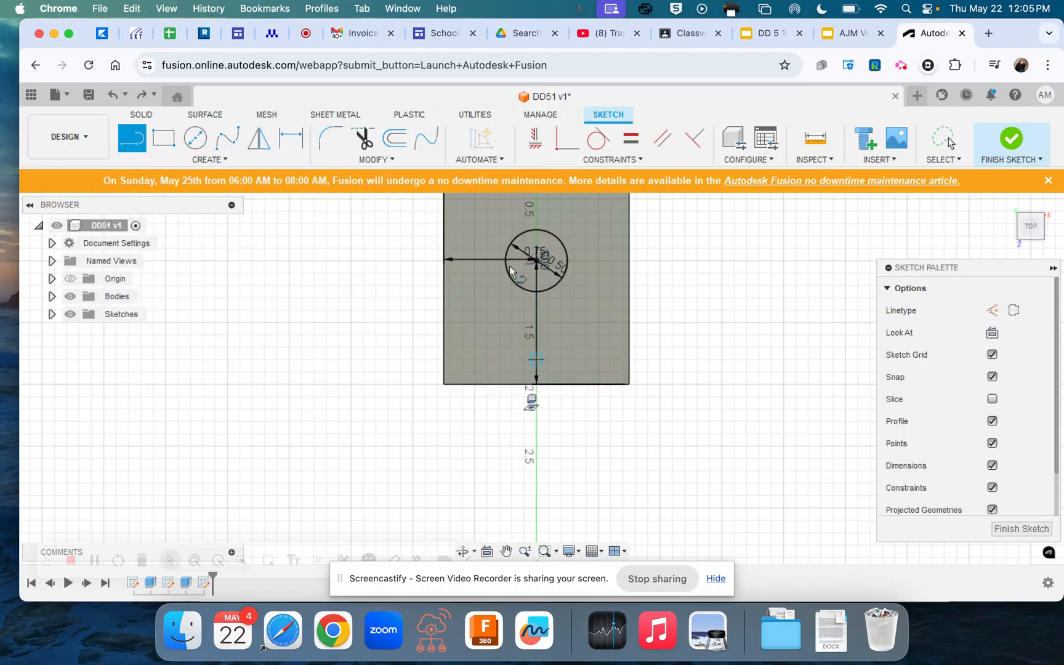
pyautogui.click(505, 263)
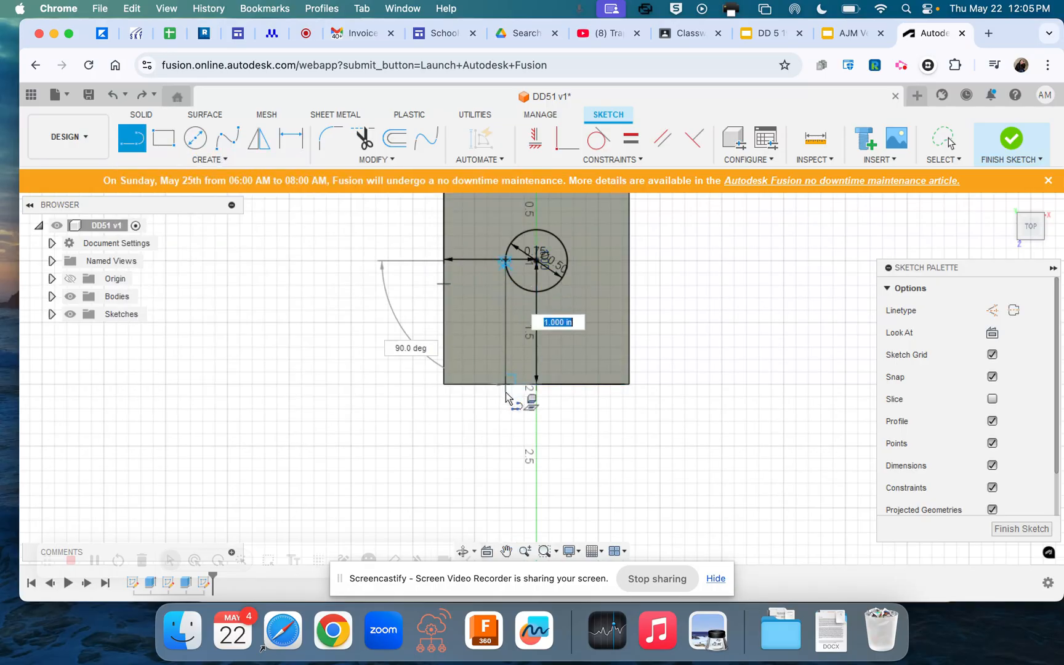
pyautogui.click(506, 396)
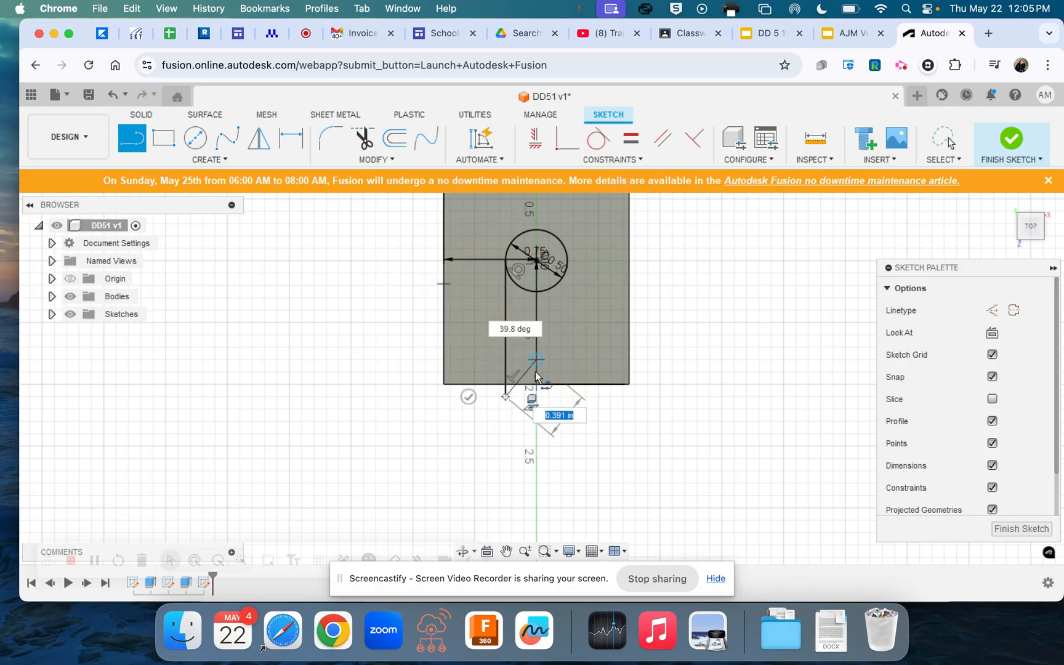
pyautogui.press('Escape')
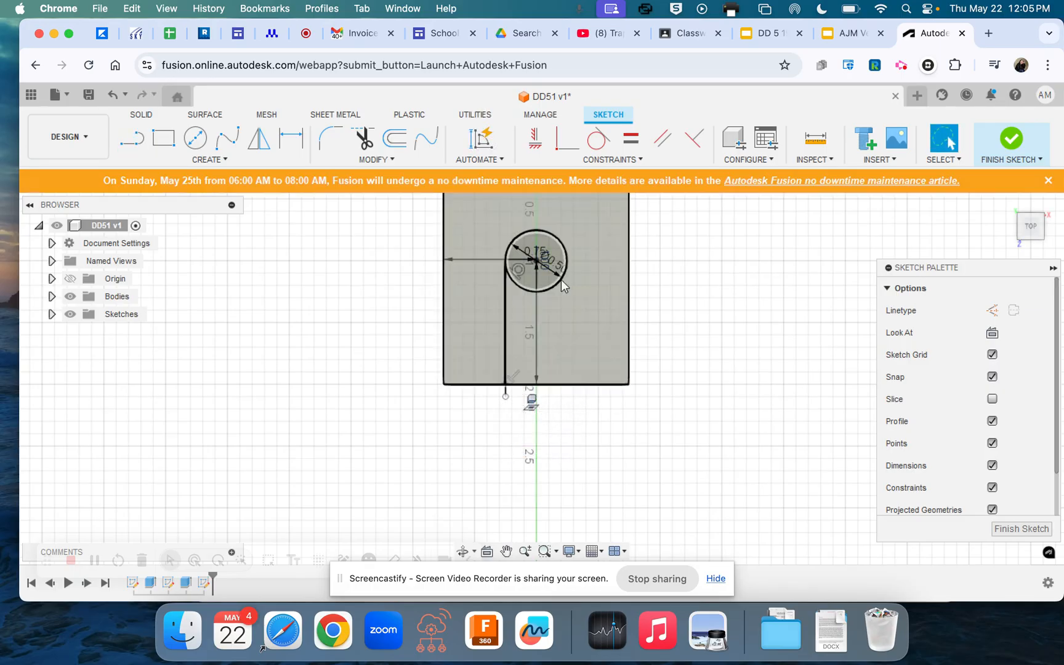
# - Draw a vertical line from the circle's right side down to the base's front edge
pyautogui.click(132, 138)
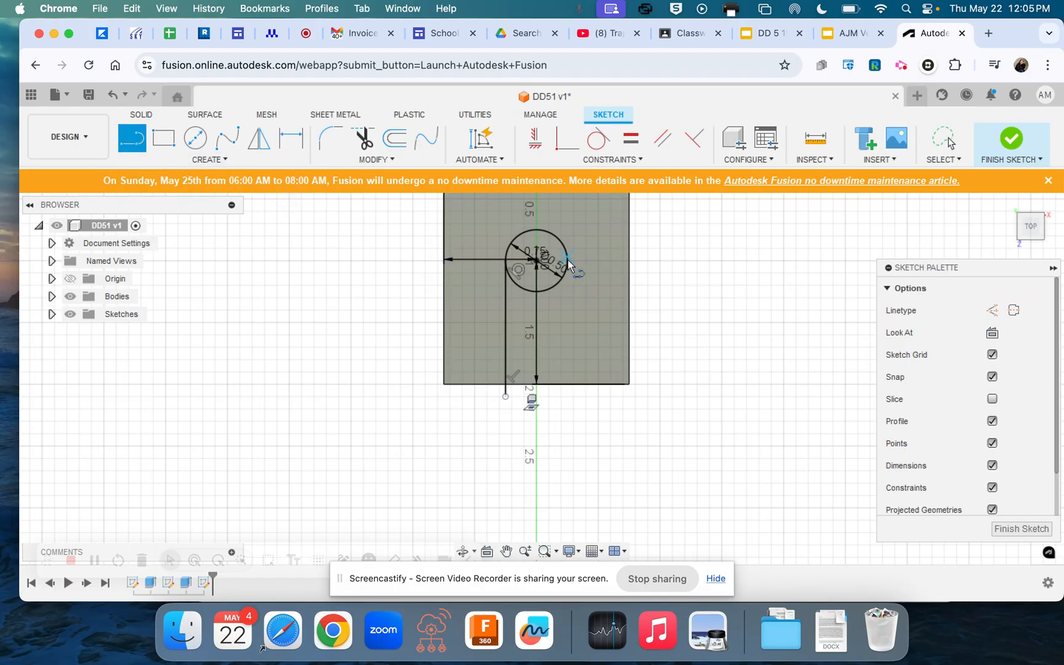
pyautogui.click(562, 387)
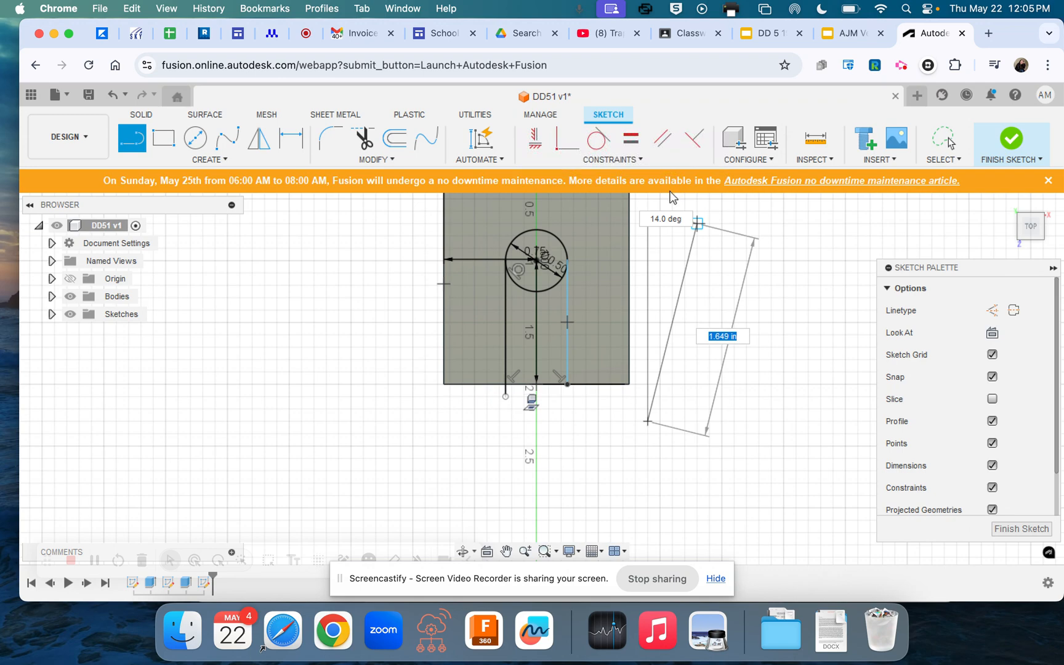
pyautogui.press('Escape')
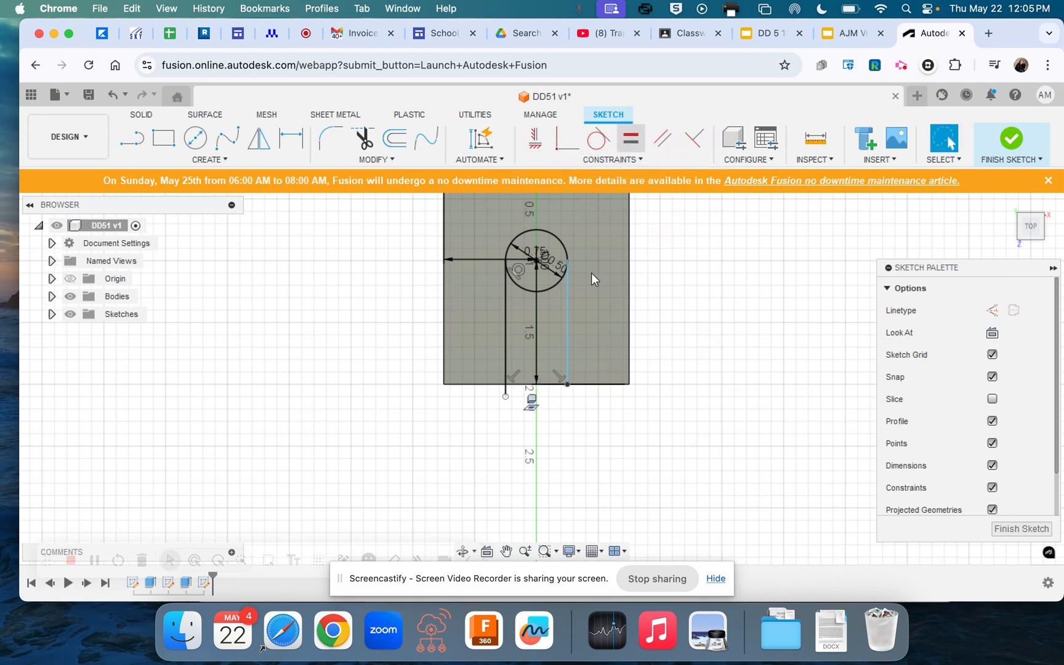
# - Apply Tangent constraints between the circle and the two vertical lines
pyautogui.click(596, 139)
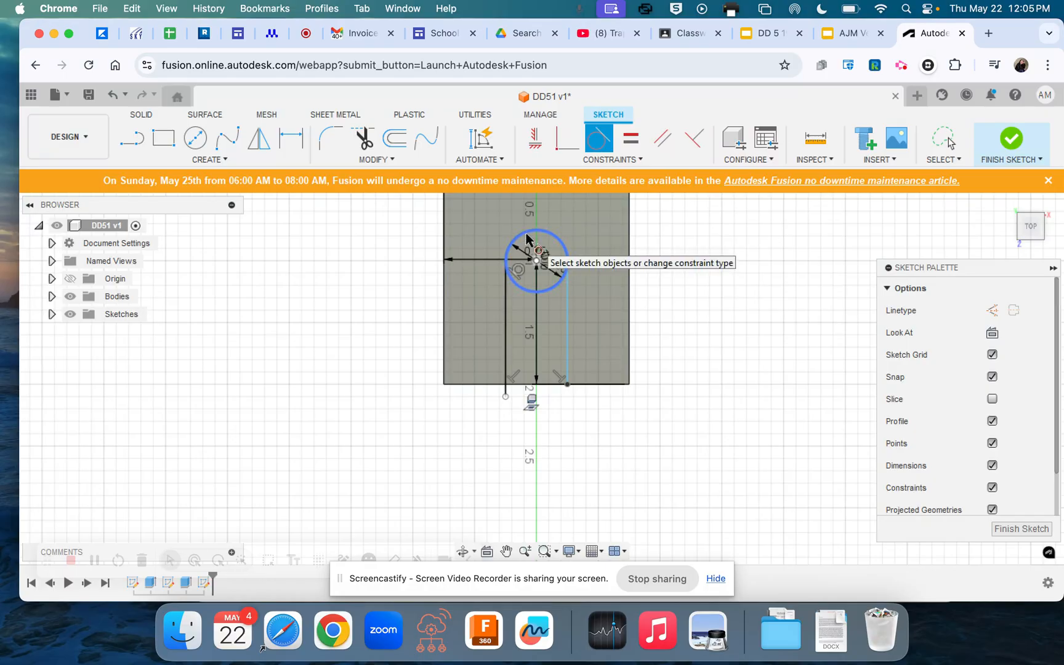
pyautogui.click(524, 232)
pyautogui.click(506, 303)
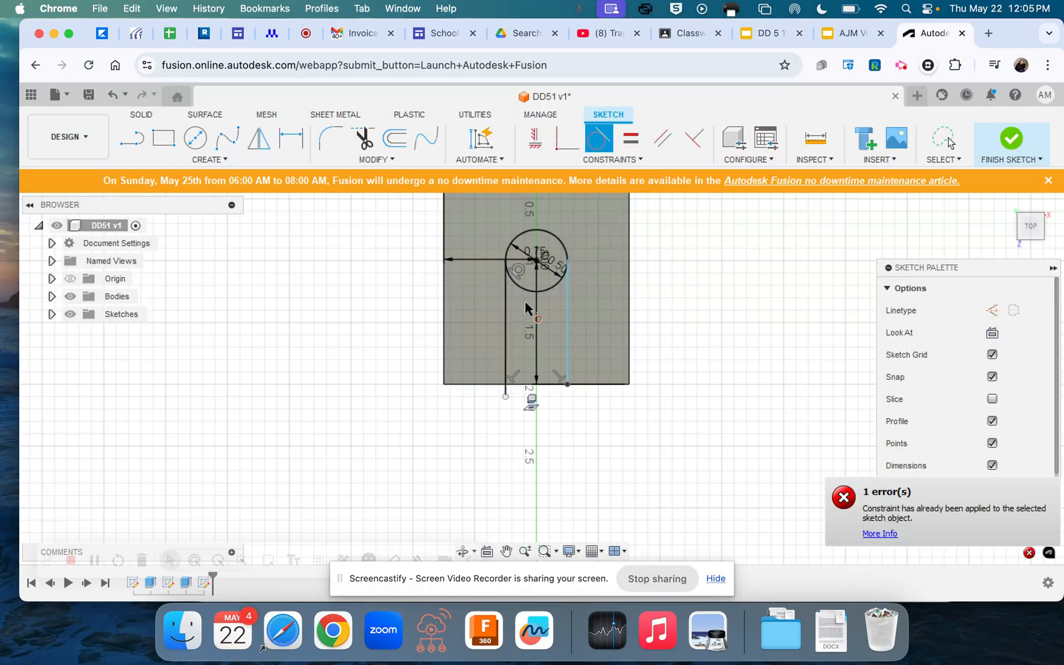
pyautogui.click(564, 253)
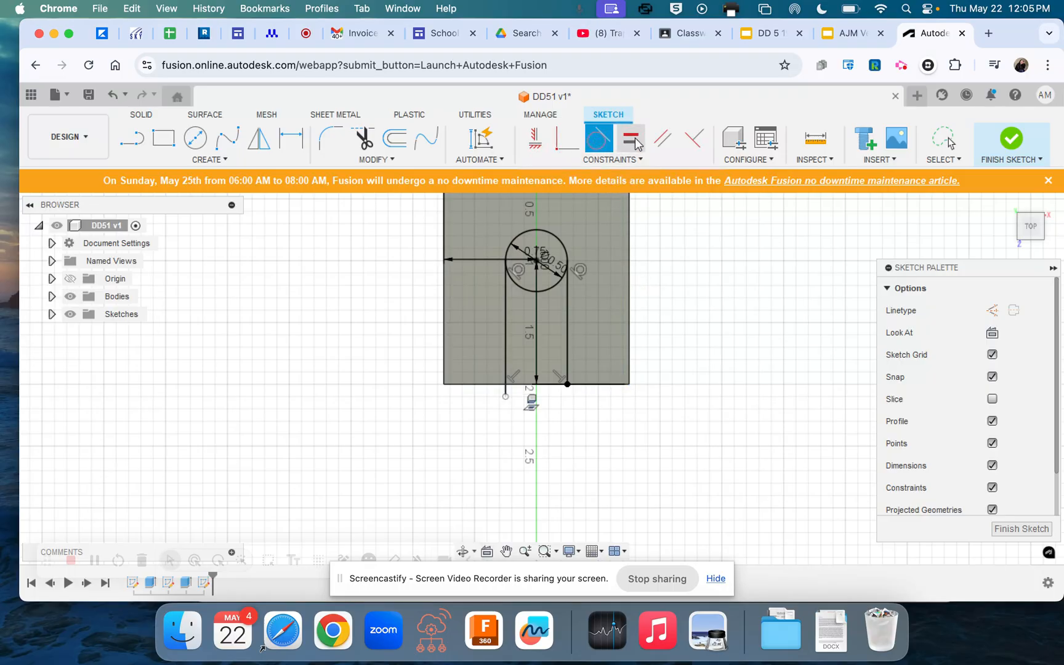
# - Try to constrain each vertical slot line parallel to the nearest side edge of the base
pyautogui.click(665, 141)
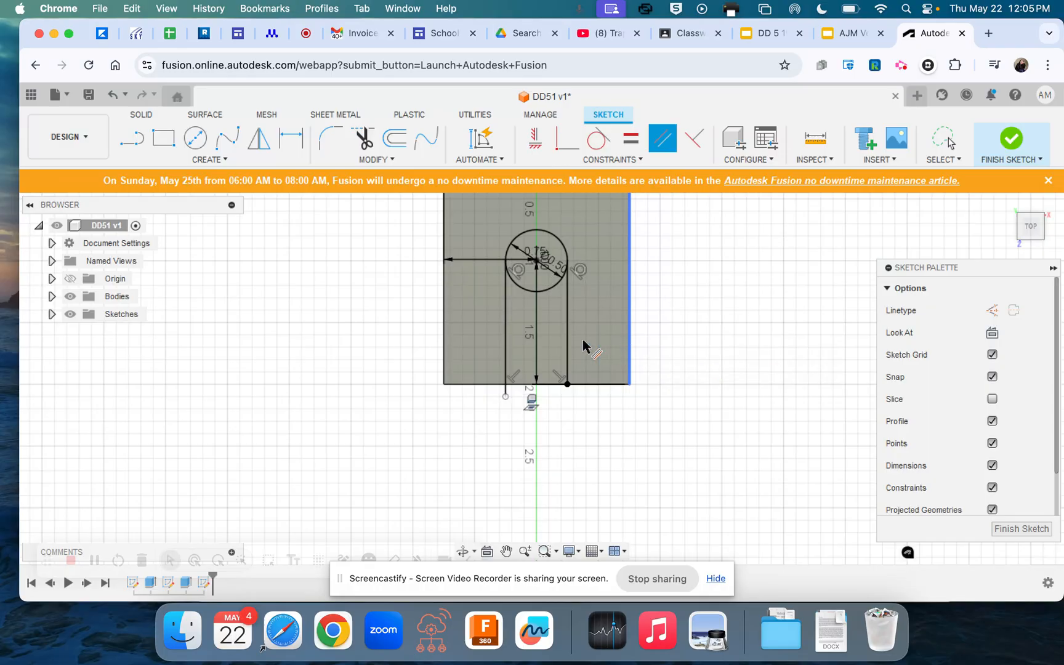
pyautogui.click(607, 348)
pyautogui.click(567, 348)
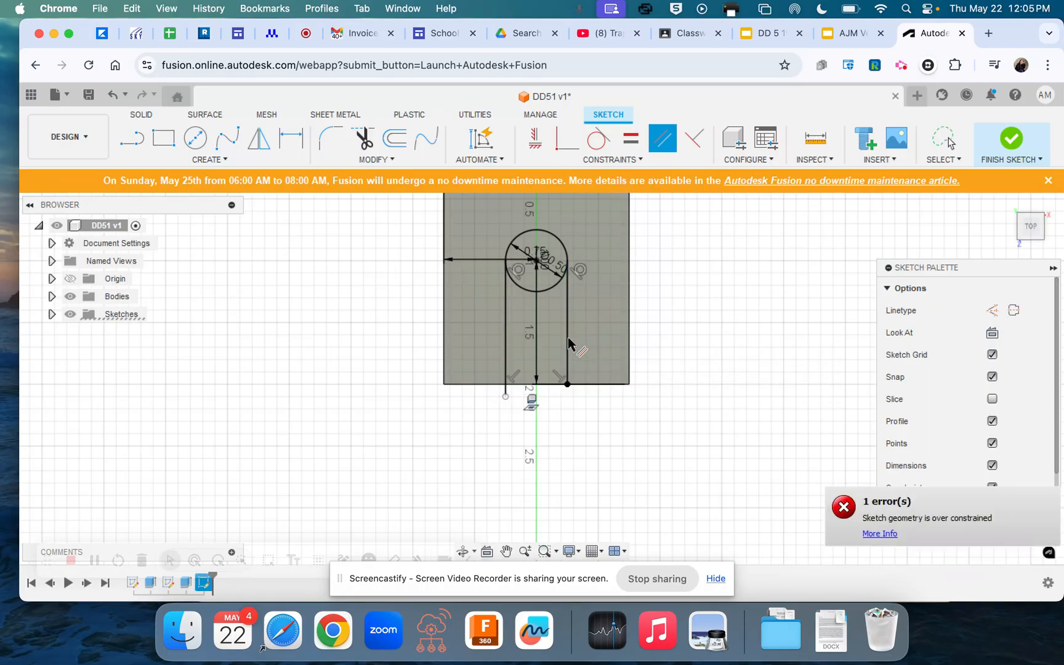
pyautogui.click(444, 336)
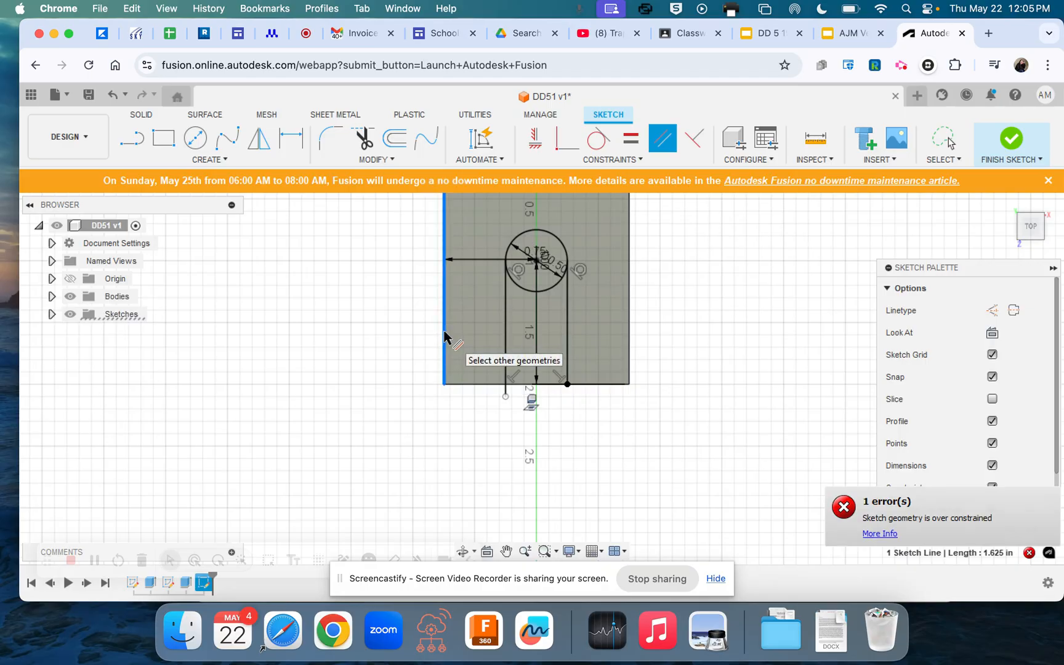
pyautogui.click(505, 339)
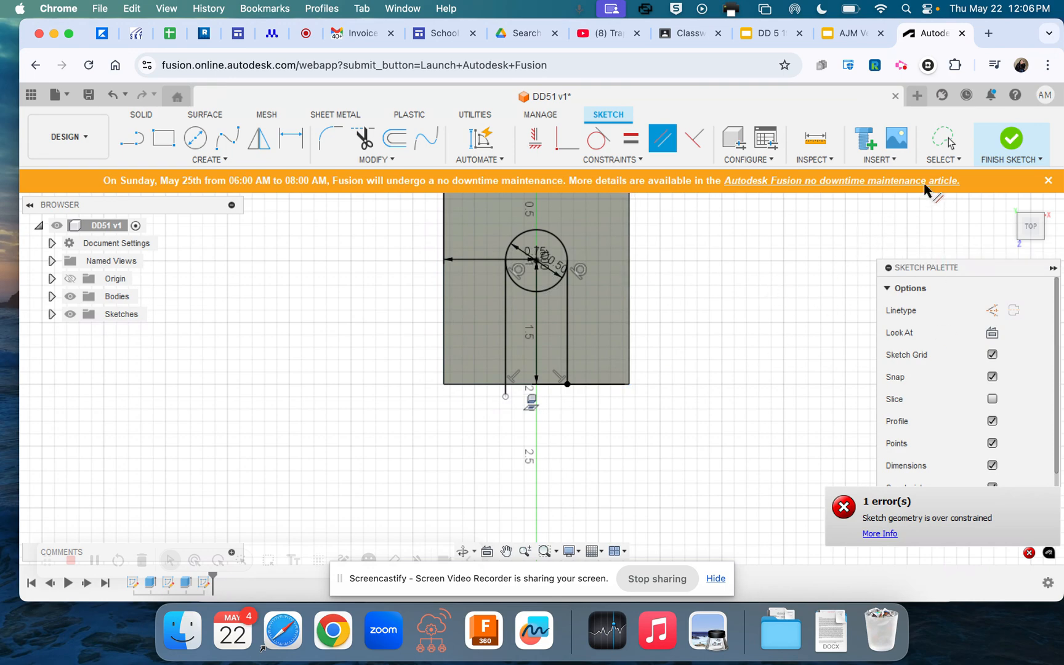
# - Finish the sketch and extrude the circle and the area between the lines as a -0.80 in cut through the base
pyautogui.click(1017, 148)
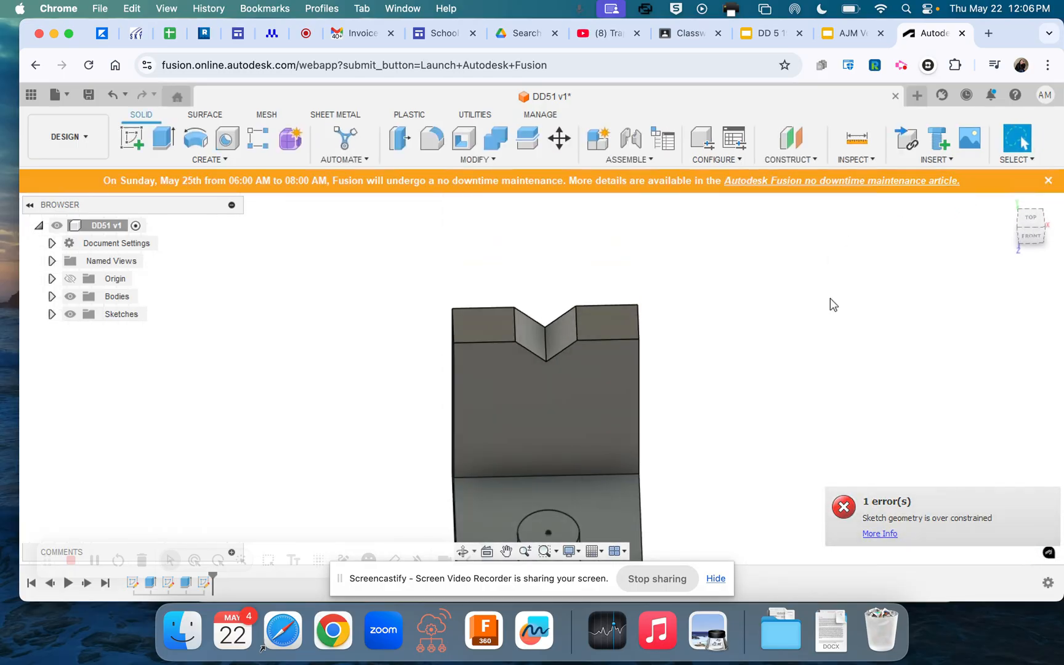
pyautogui.click(506, 550)
pyautogui.moveTo(631, 450); pyautogui.dragTo(641, 333)
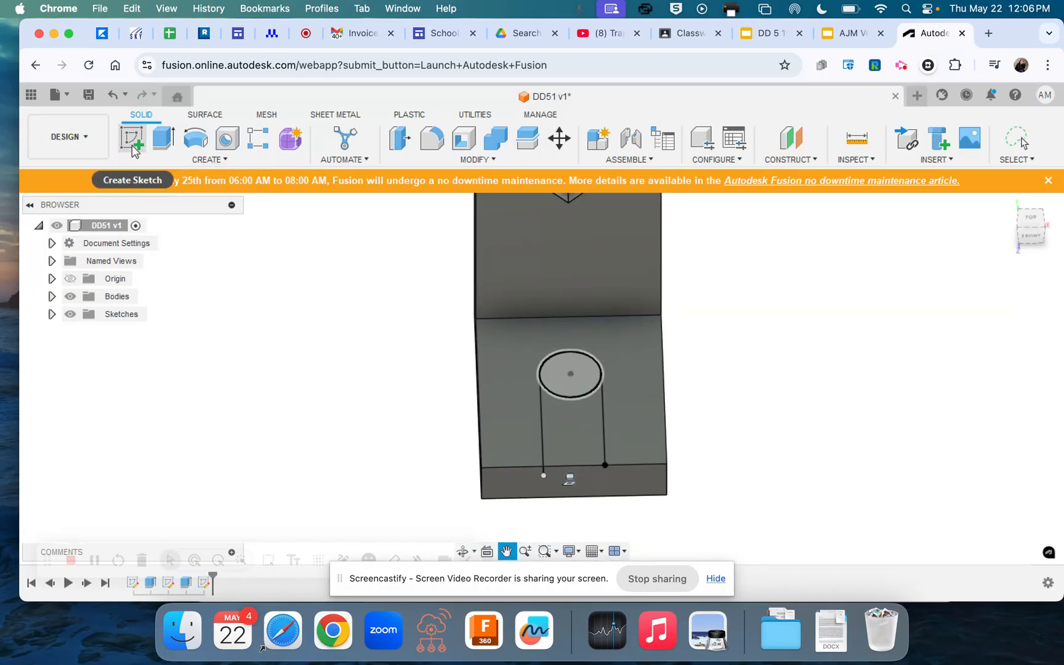
pyautogui.click(143, 161)
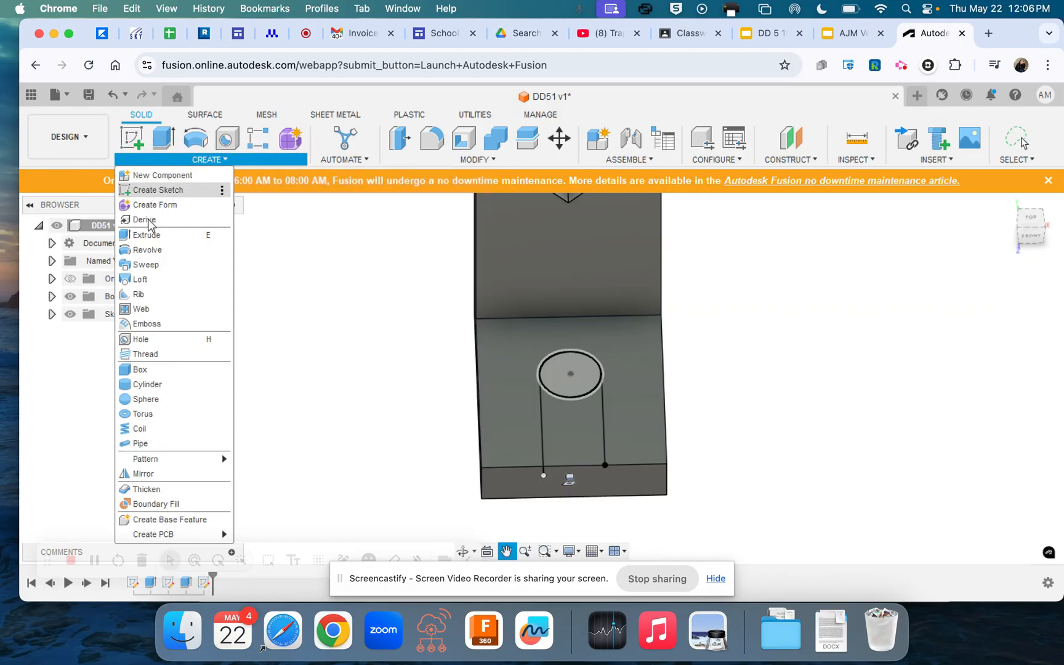
pyautogui.click(150, 234)
pyautogui.click(575, 385)
pyautogui.click(576, 447)
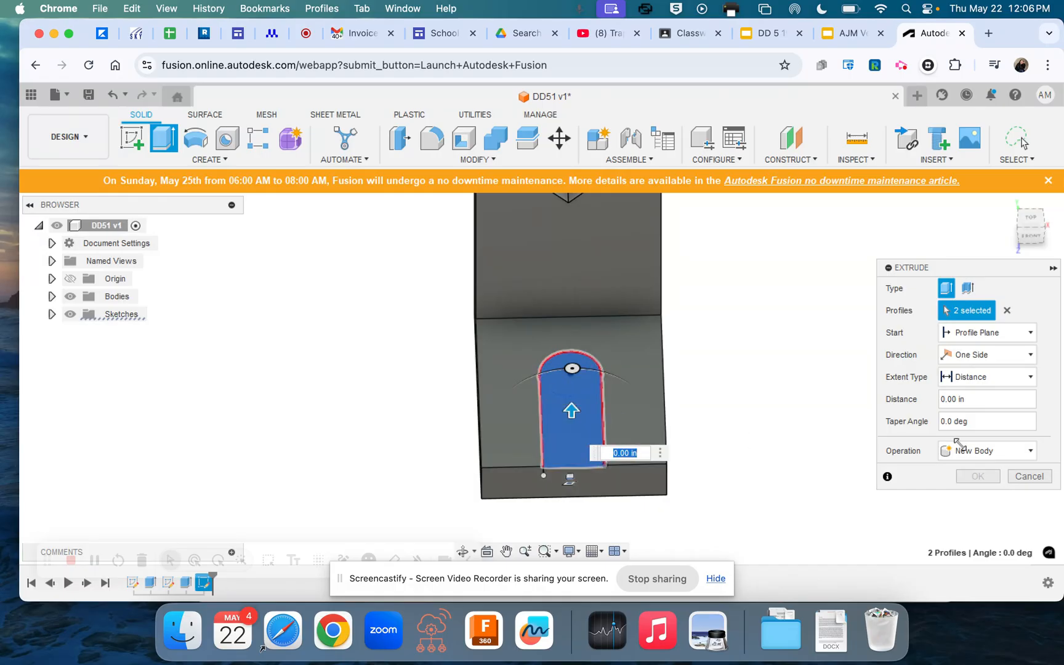
pyautogui.click(1010, 454)
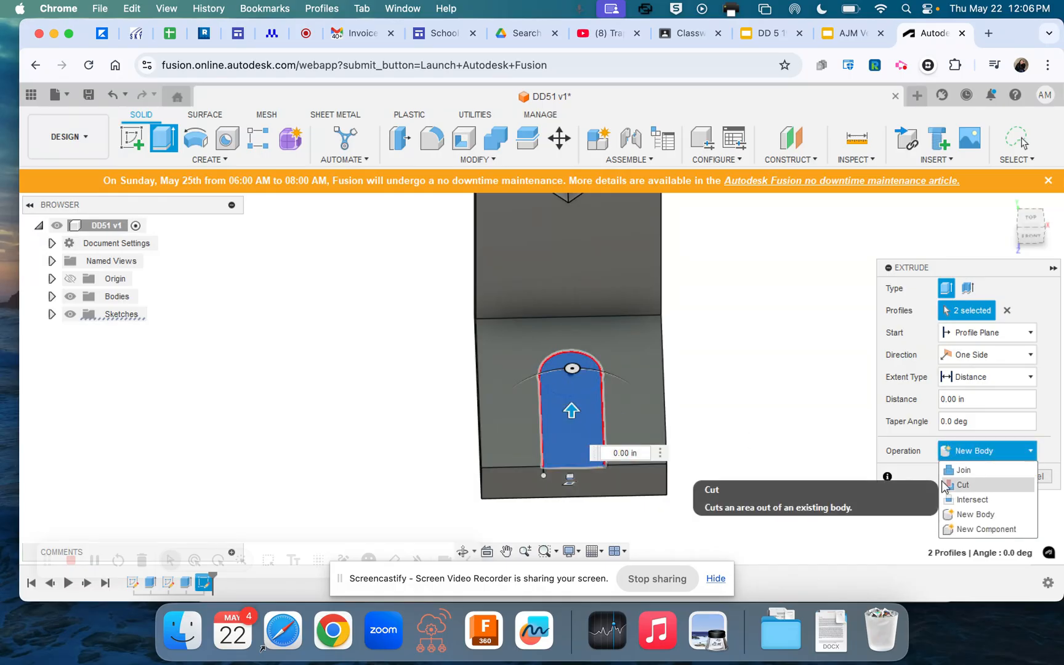
pyautogui.click(571, 410)
pyautogui.moveTo(571, 411); pyautogui.dragTo(584, 476)
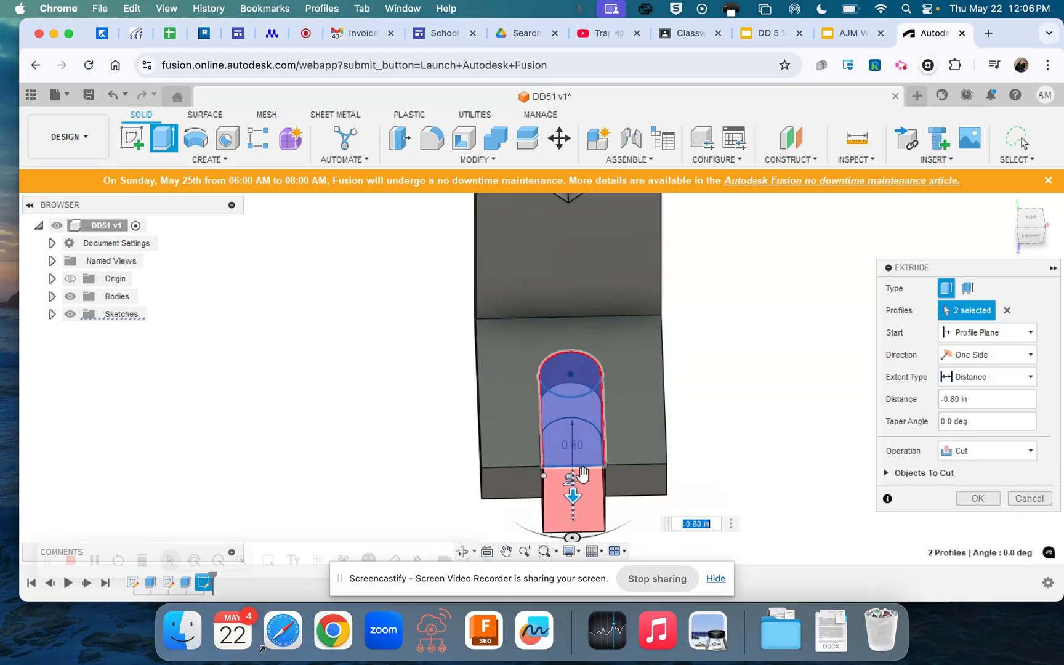
pyautogui.click(979, 498)
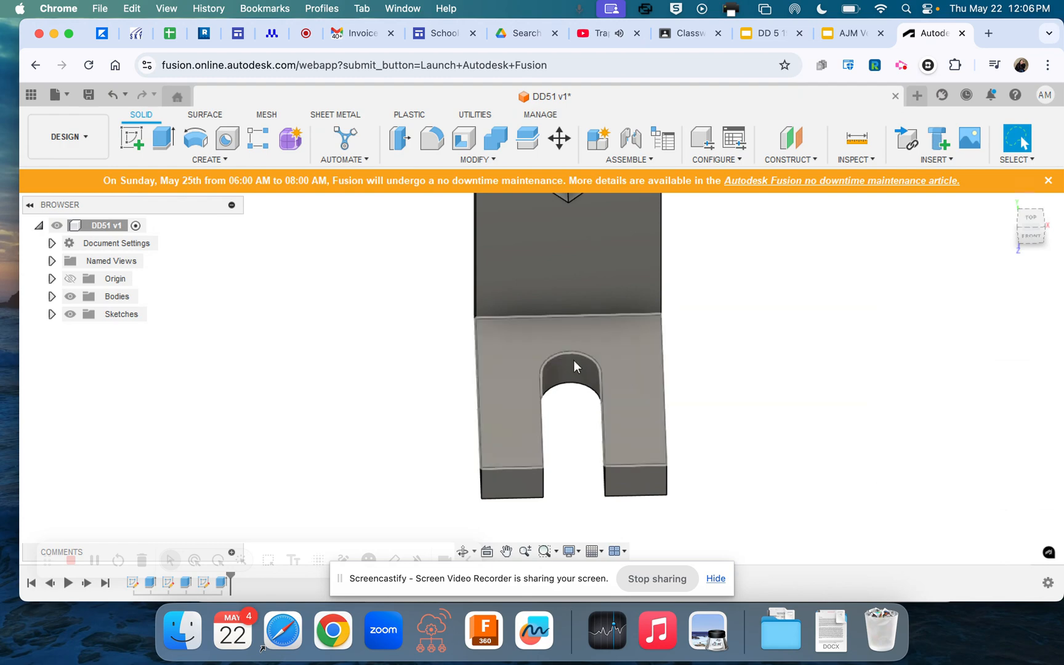
# - Measure the bracket's overall depth between the rear and front bottom corners of the base's right side
pyautogui.click(1042, 233)
pyautogui.moveTo(1042, 240); pyautogui.dragTo(1034, 226)
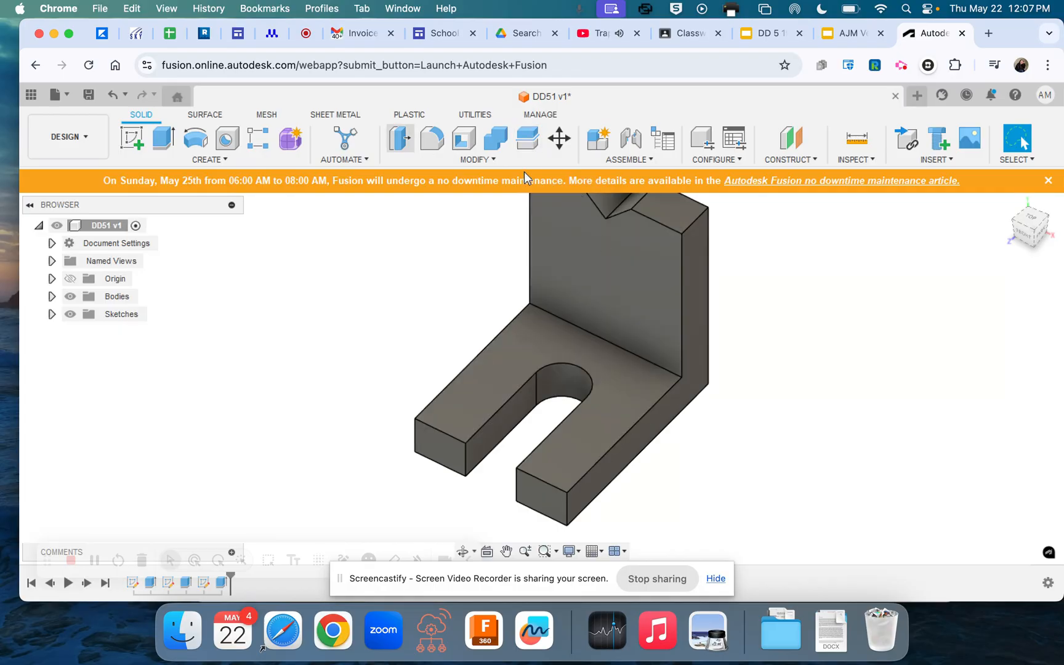
pyautogui.click(858, 141)
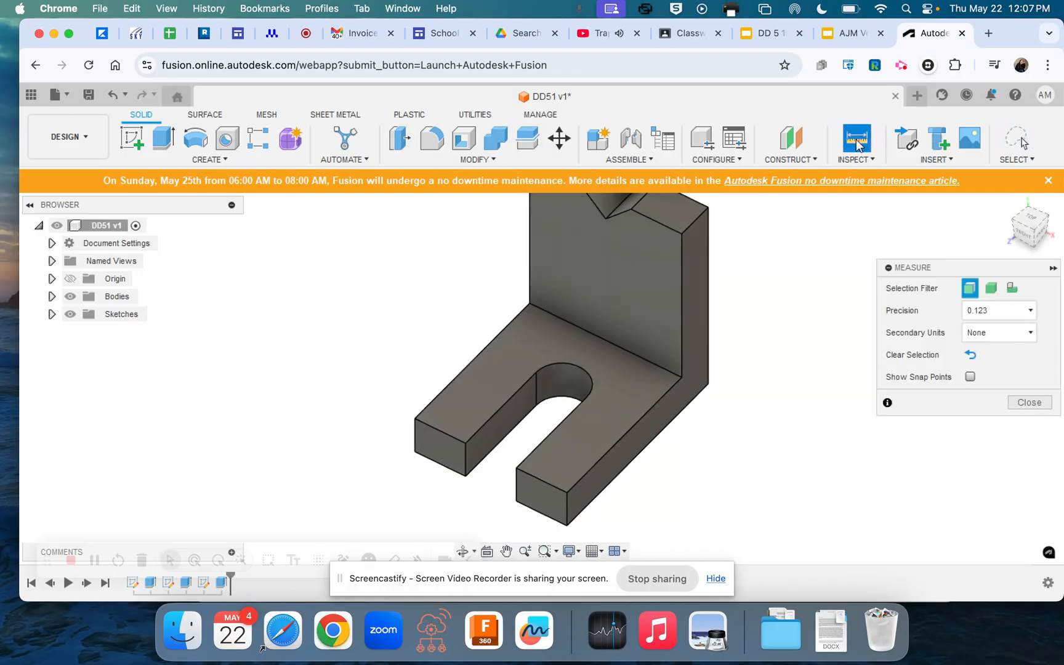
pyautogui.click(707, 384)
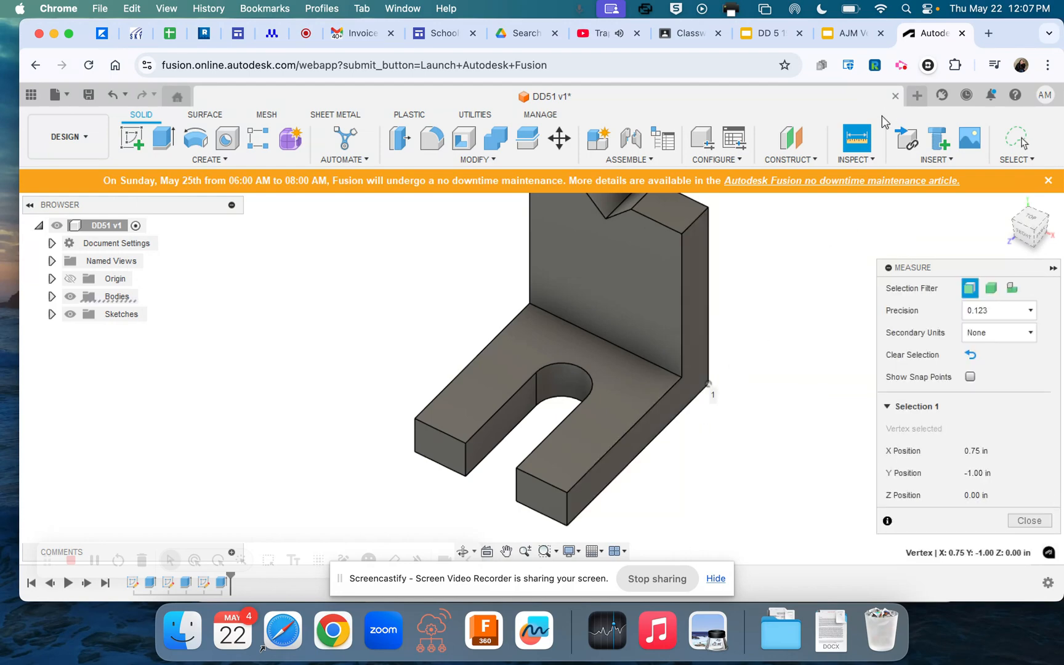
pyautogui.click(568, 526)
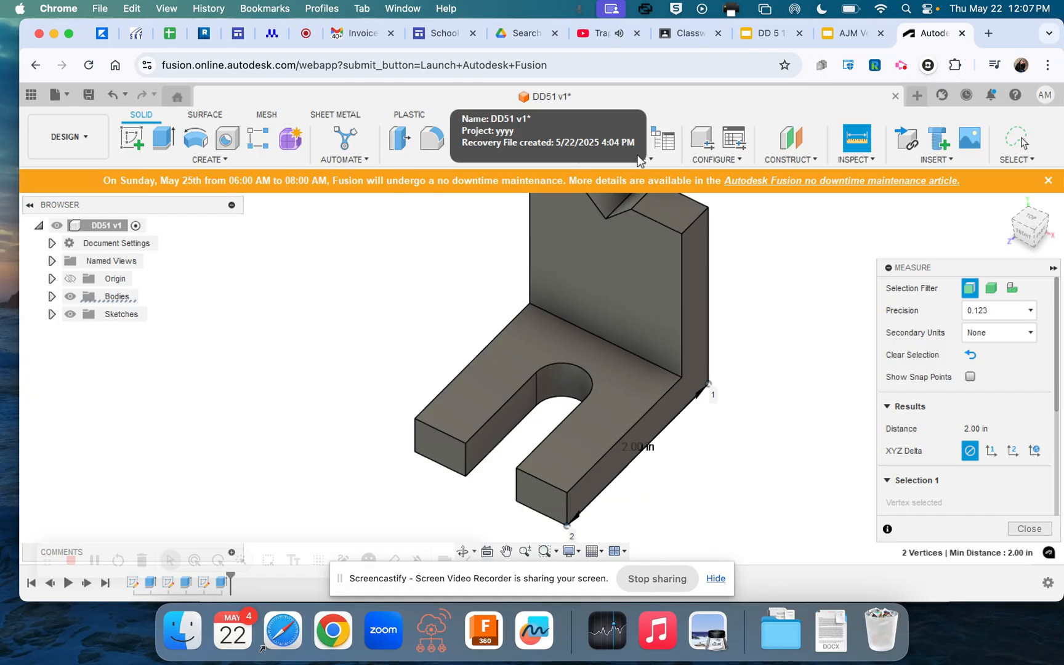
# - Save the design as a new version
pyautogui.click(88, 96)
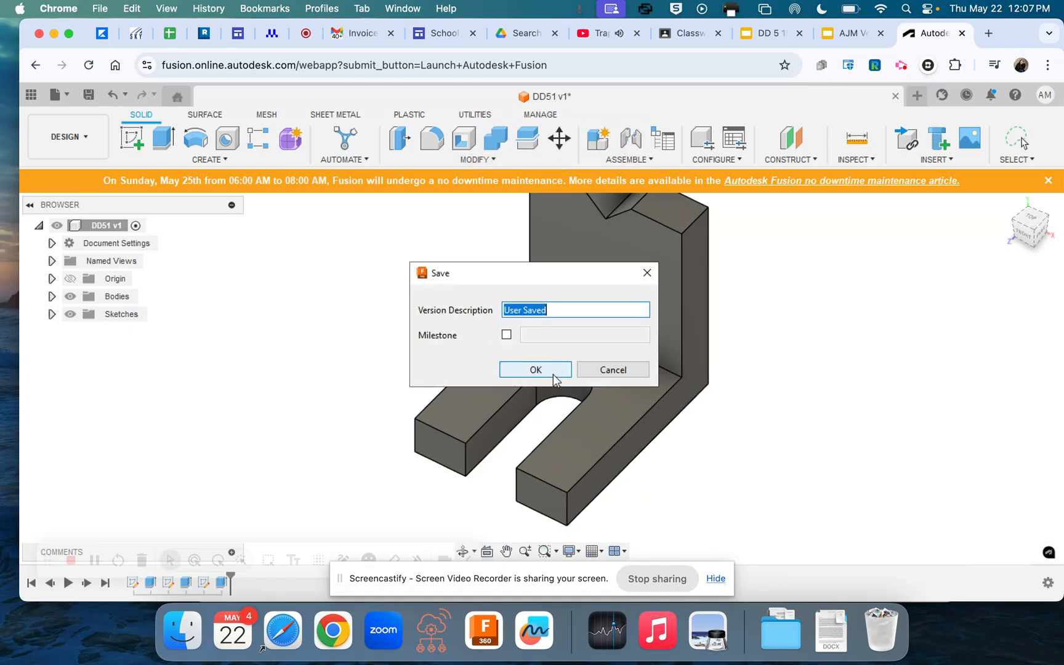